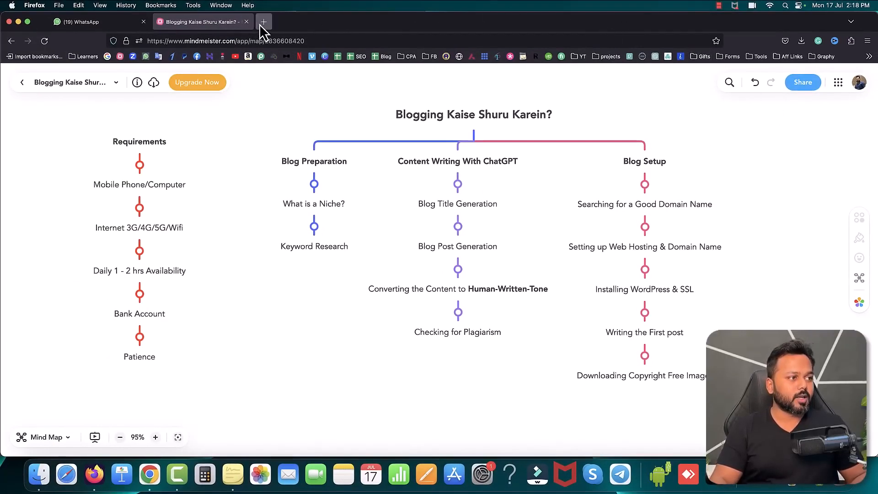
Step: Open ahrefs.com in a new browser tab and go to its free Keyword Generator tool
{"action": "left_click", "coordinate": [261, 23]}
{"action": "type", "text": "ahrefs.com/"}
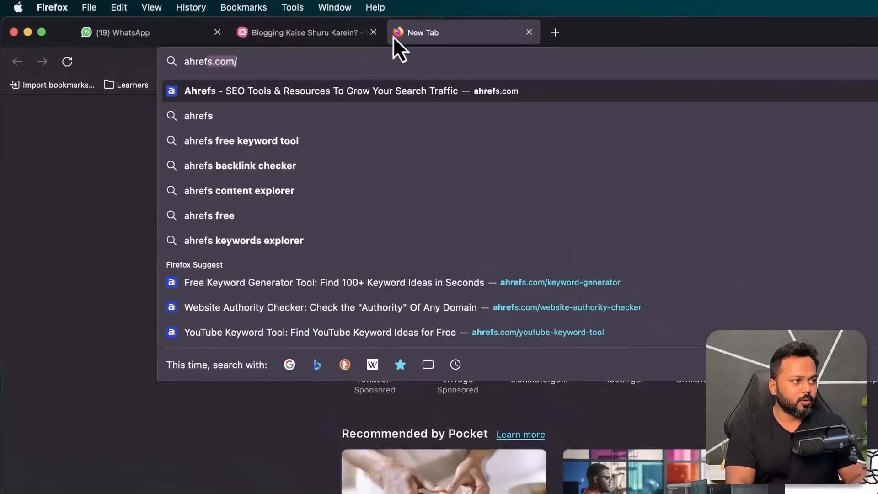
{"action": "key", "text": "Return"}
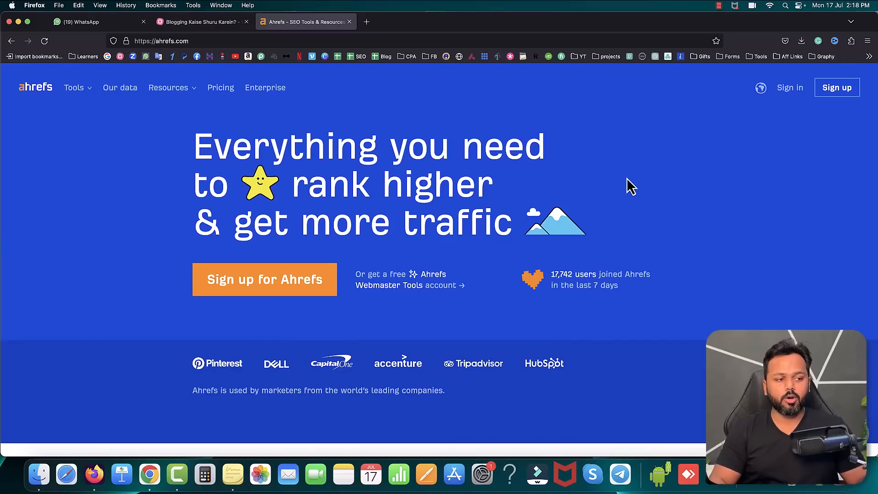
{"action": "scroll", "coordinate": [632, 187], "scroll_direction": "down", "scroll_amount": 10}
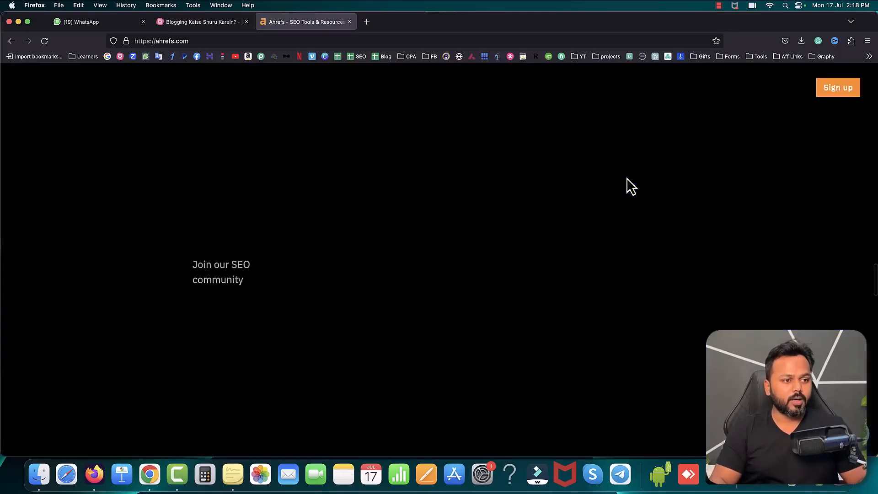
{"action": "scroll", "coordinate": [631, 186], "scroll_direction": "down", "scroll_amount": 10}
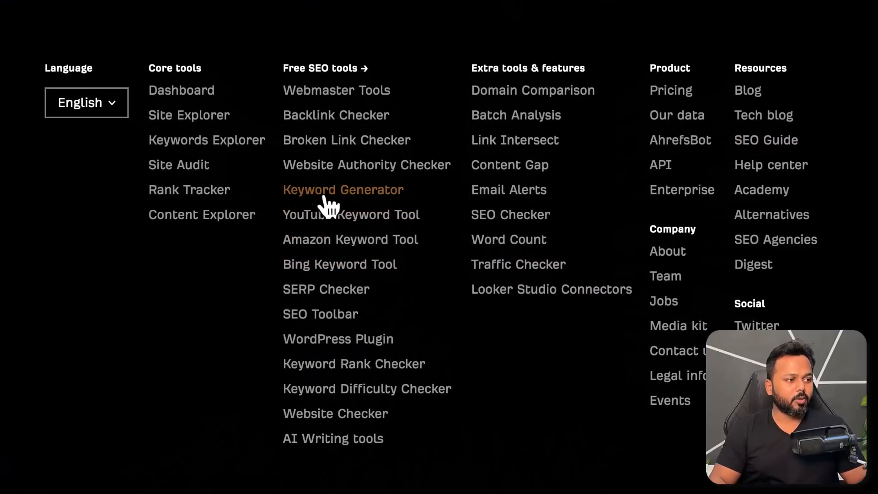
{"action": "left_click", "coordinate": [332, 194]}
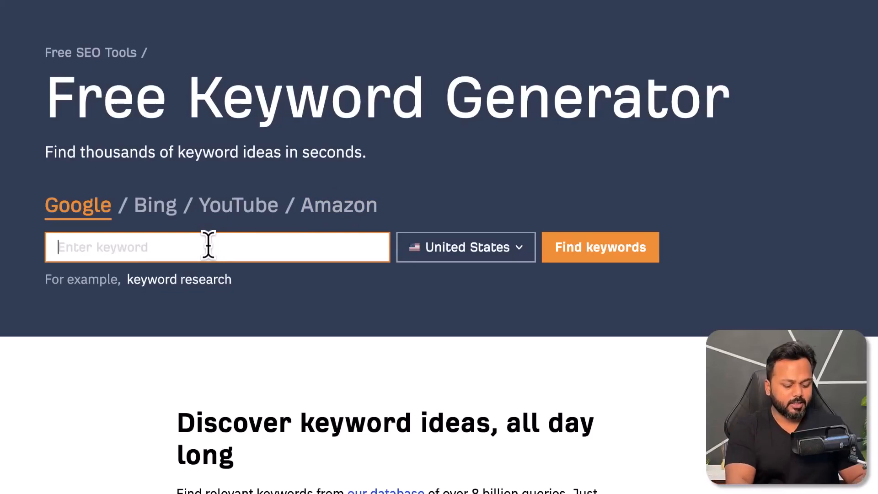
Step: Find Google keyword ideas for "water bottle" in the United States
{"action": "type", "text": "water bo"}
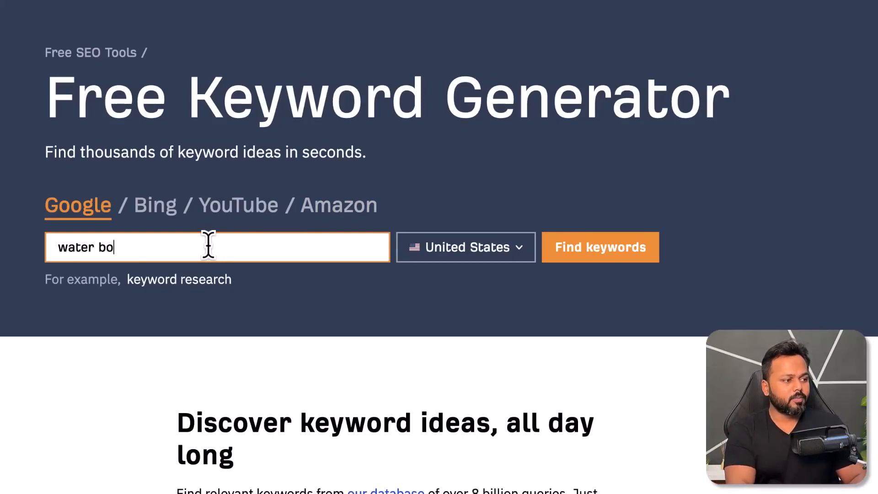
{"action": "type", "text": "ttle"}
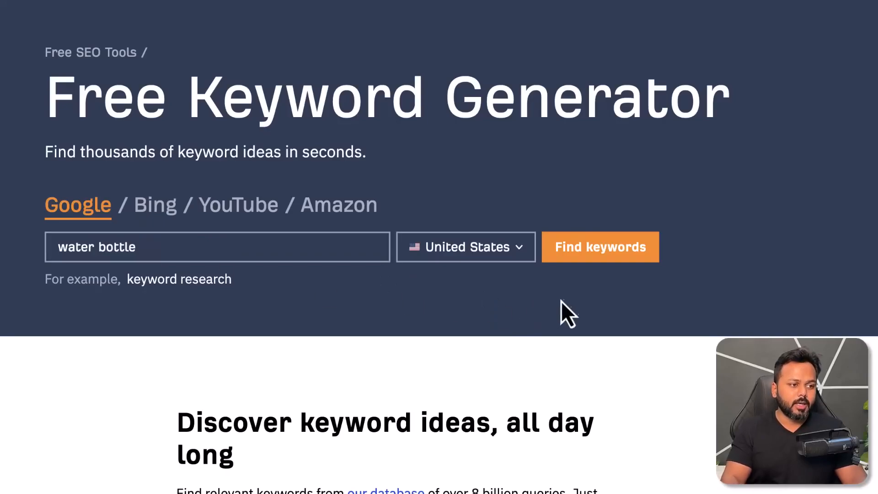
{"action": "left_click", "coordinate": [603, 258]}
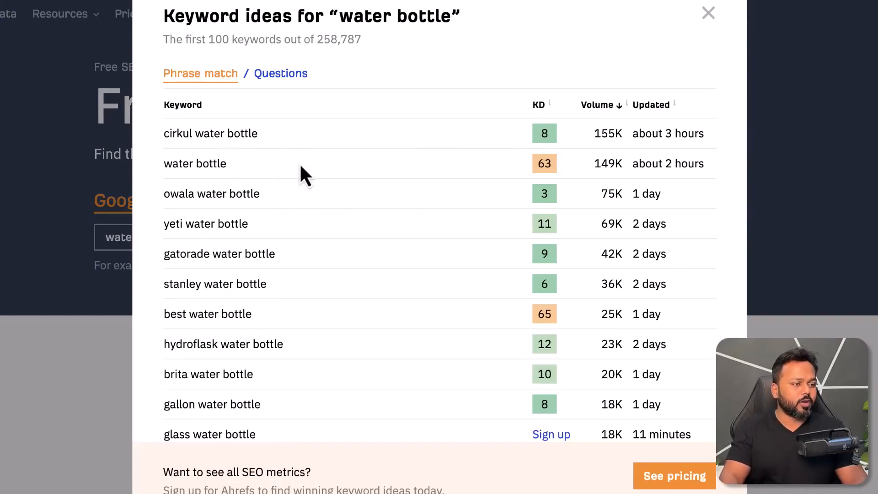
Step: Examine the keyword ideas list, checking the search volume and keyword difficulty of "cirkul water bottle"
{"action": "left_click_drag", "start_coordinate": [340, 18], "coordinate": [452, 17]}
{"action": "left_click_drag", "start_coordinate": [164, 16], "coordinate": [289, 19]}
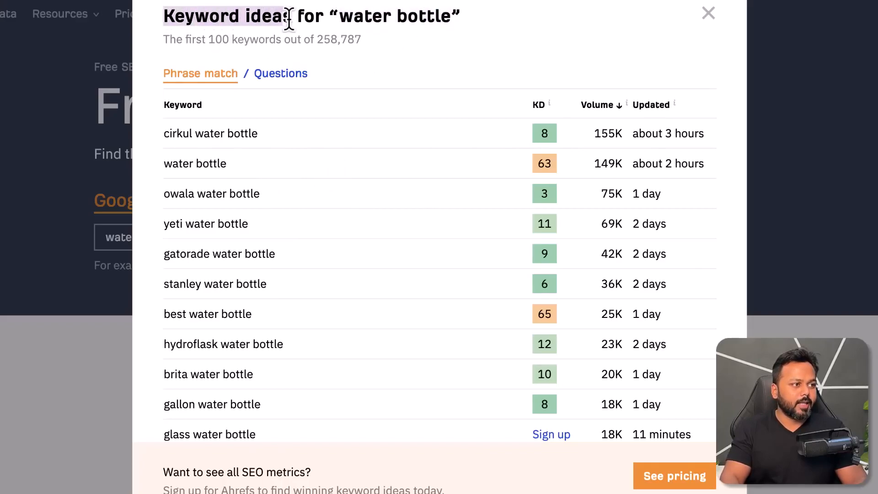
{"action": "left_click_drag", "start_coordinate": [164, 133], "coordinate": [259, 134]}
{"action": "left_click_drag", "start_coordinate": [597, 133], "coordinate": [622, 133]}
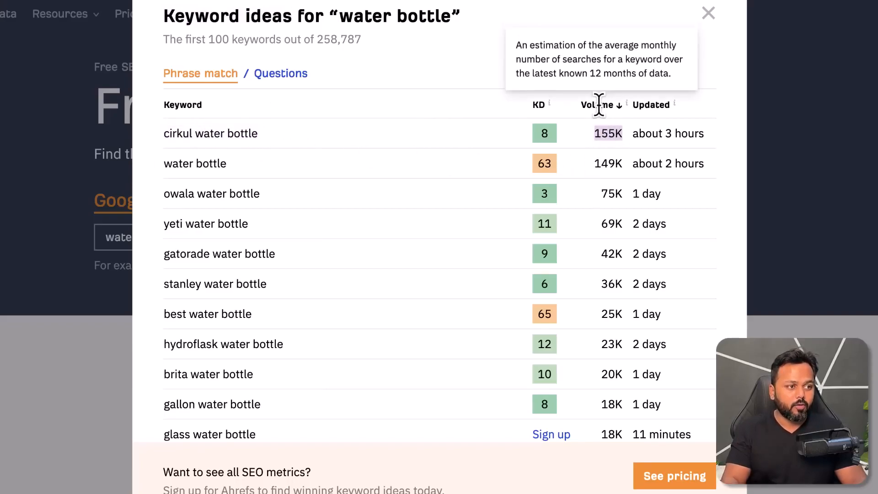
{"action": "left_click", "coordinate": [594, 144]}
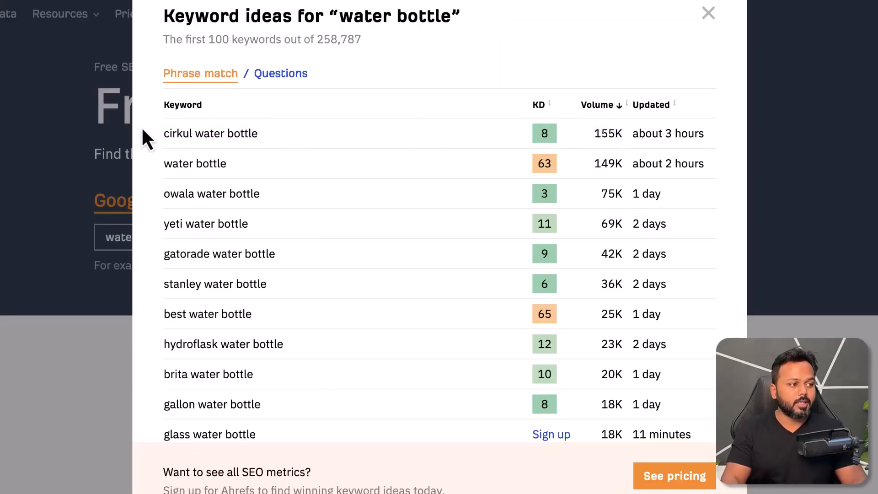
{"action": "left_click_drag", "start_coordinate": [162, 133], "coordinate": [254, 133]}
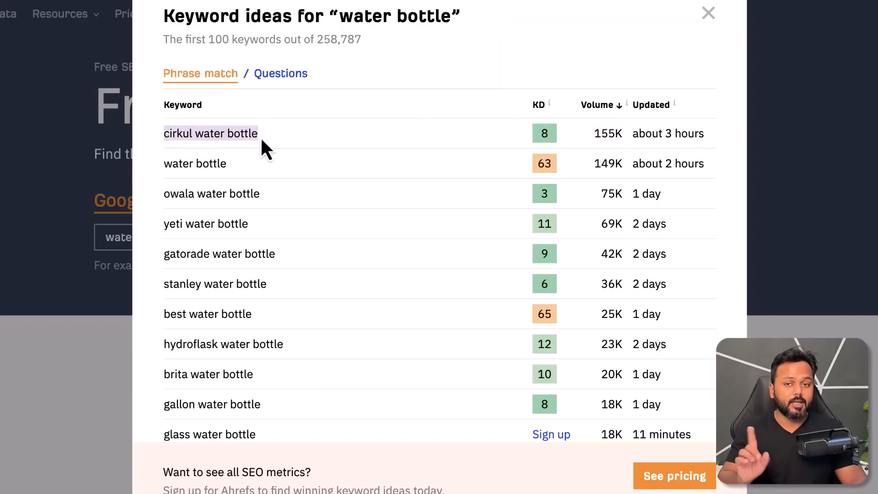
{"action": "left_click_drag", "start_coordinate": [594, 132], "coordinate": [612, 133]}
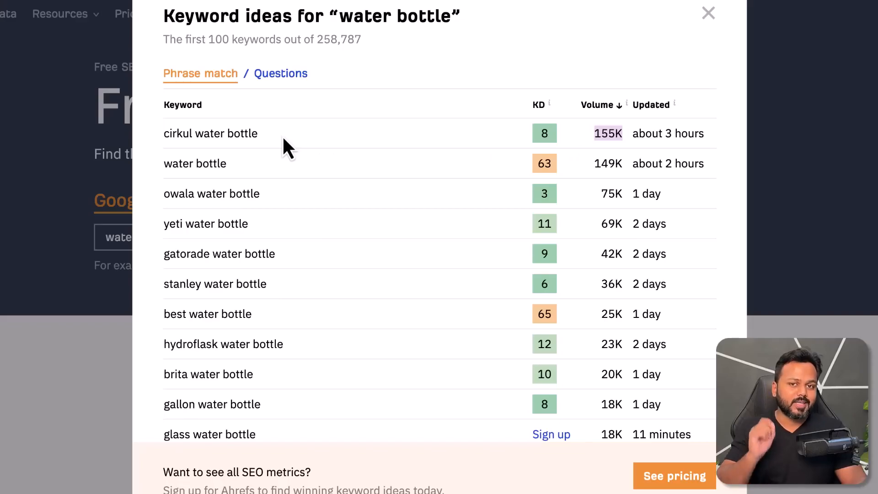
{"action": "left_click", "coordinate": [542, 134]}
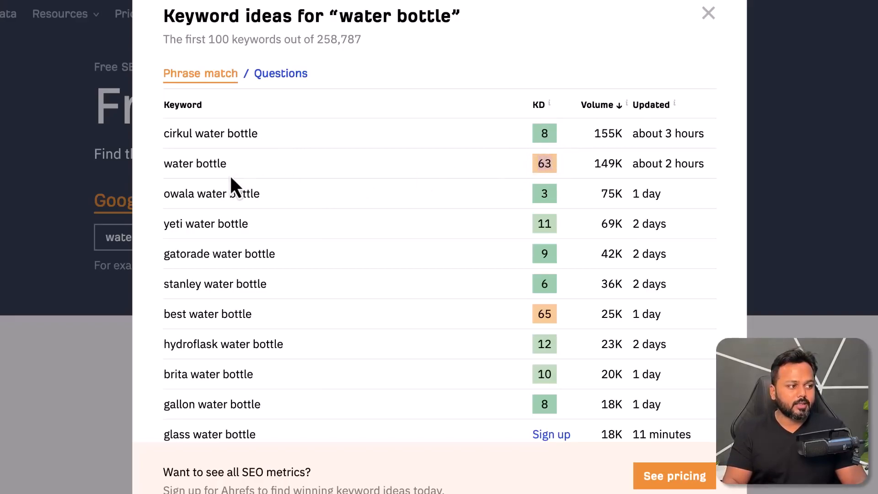
Step: Compare the keyword difficulty of "water bottle" and "owala water bottle", and check the search volume of "owala water bottle"
{"action": "left_click_drag", "start_coordinate": [167, 164], "coordinate": [225, 164]}
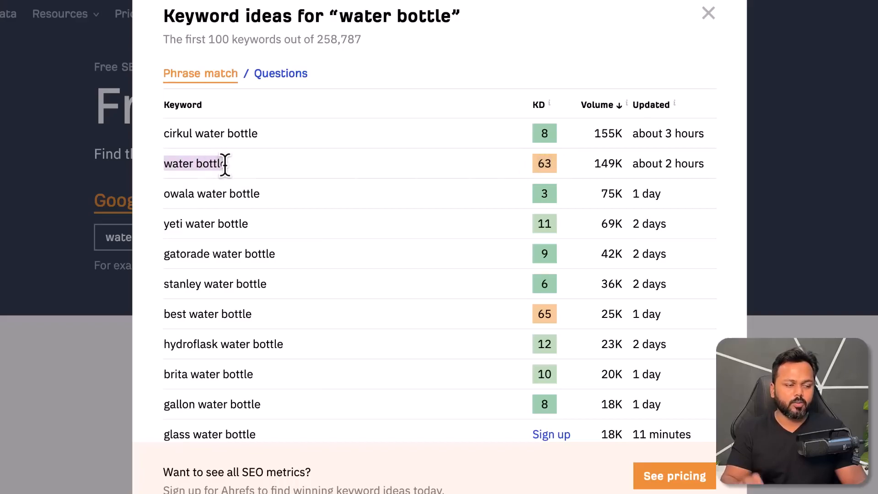
{"action": "left_click", "coordinate": [539, 164]}
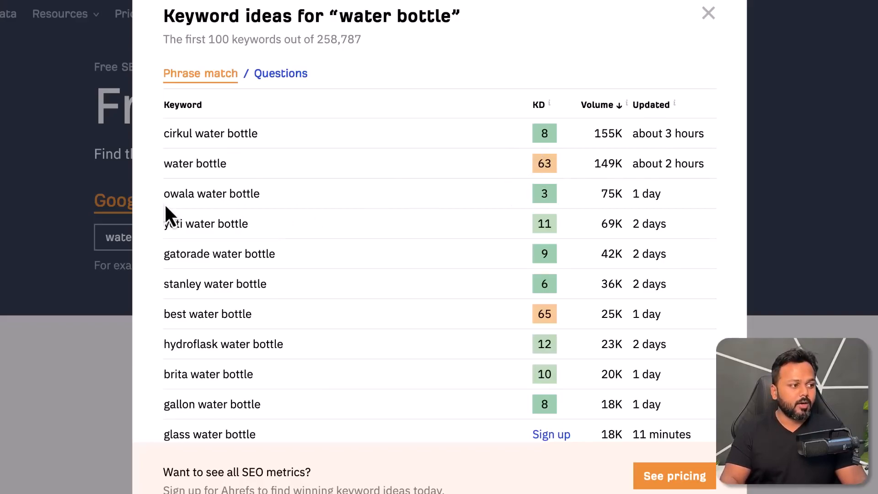
{"action": "left_click_drag", "start_coordinate": [163, 194], "coordinate": [253, 194]}
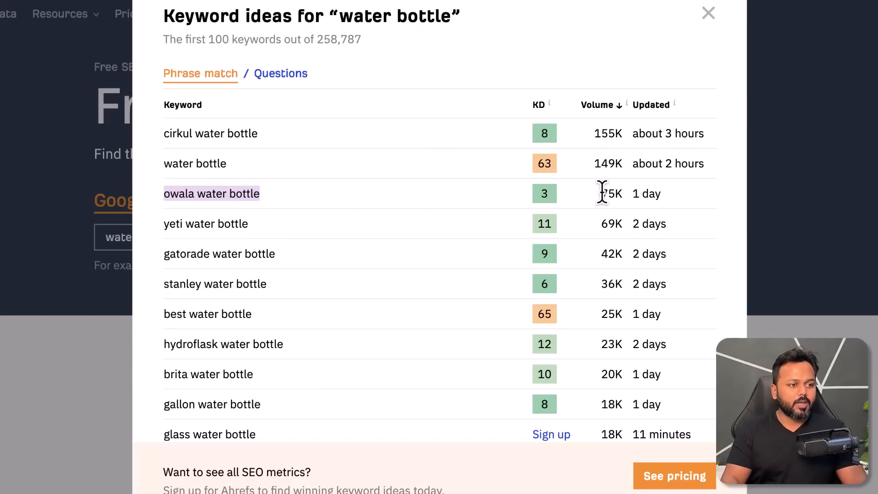
{"action": "left_click_drag", "start_coordinate": [601, 192], "coordinate": [620, 192]}
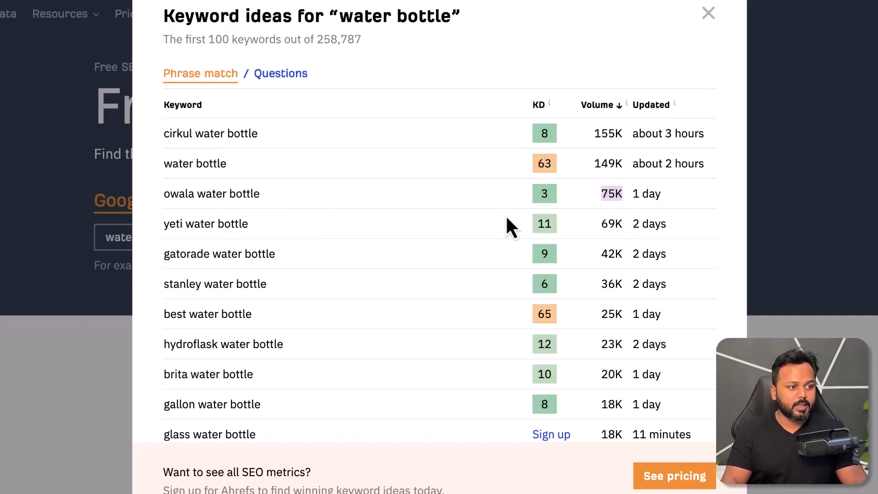
{"action": "left_click", "coordinate": [542, 198]}
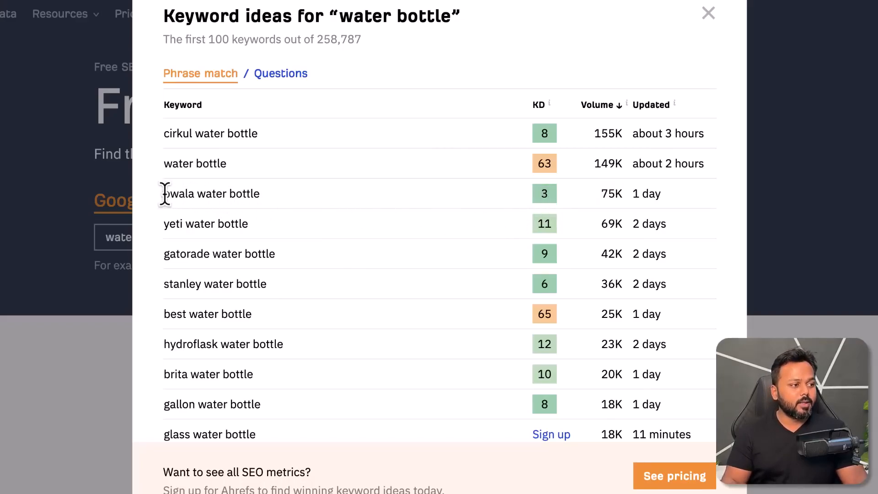
{"action": "left_click_drag", "start_coordinate": [163, 193], "coordinate": [263, 199]}
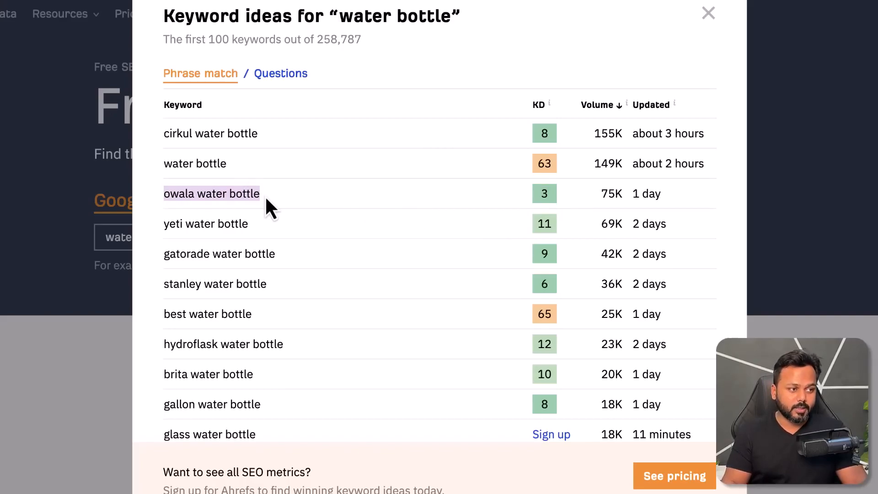
{"action": "left_click_drag", "start_coordinate": [341, 18], "coordinate": [449, 16]}
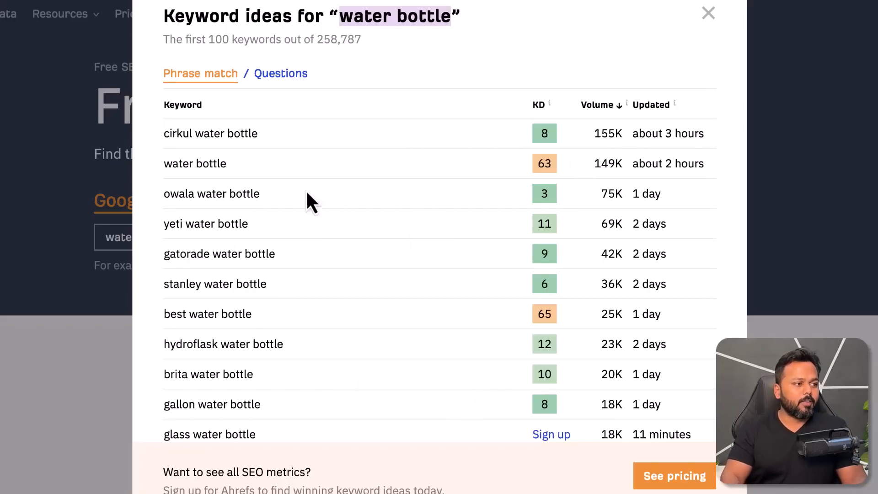
{"action": "left_click_drag", "start_coordinate": [164, 193], "coordinate": [264, 201]}
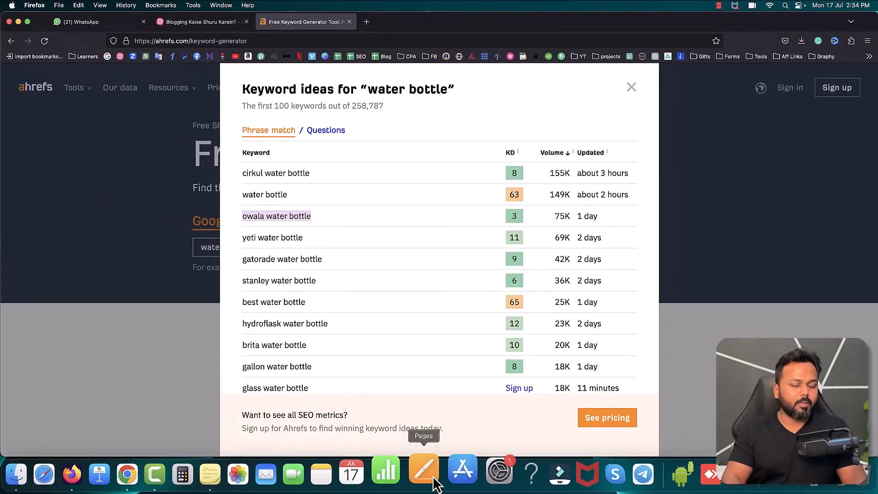
Step: Switch to Pages, write "Focus Keyword: Owala water bottle" in a new blank document, and dismiss the McAfee update alert
{"action": "left_click", "coordinate": [434, 478]}
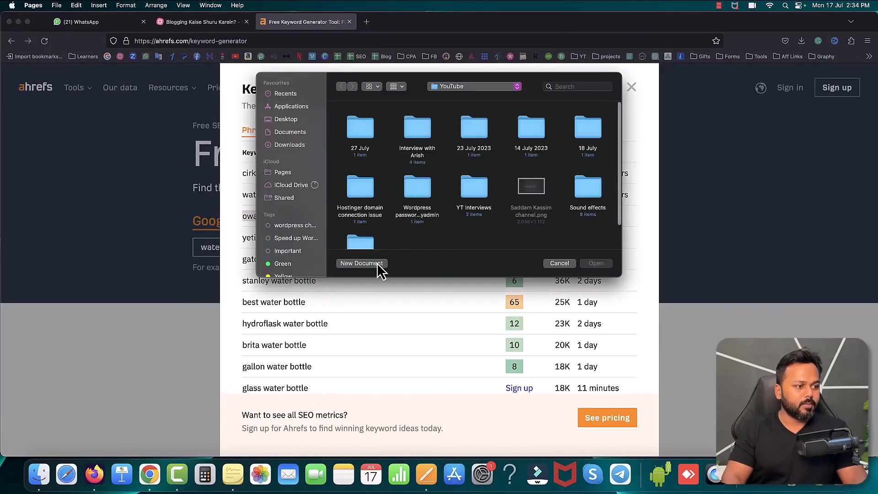
{"action": "left_click", "coordinate": [374, 264]}
{"action": "double_click", "coordinate": [336, 194]}
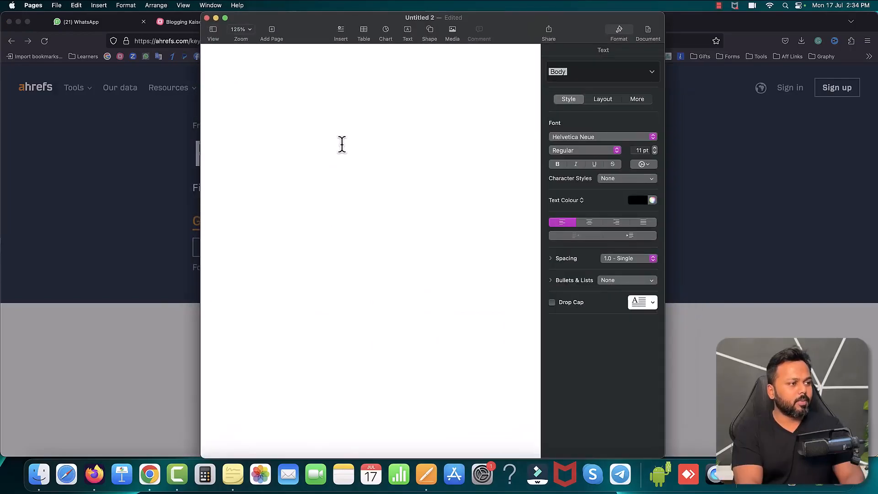
{"action": "type", "text": "Focus Key"}
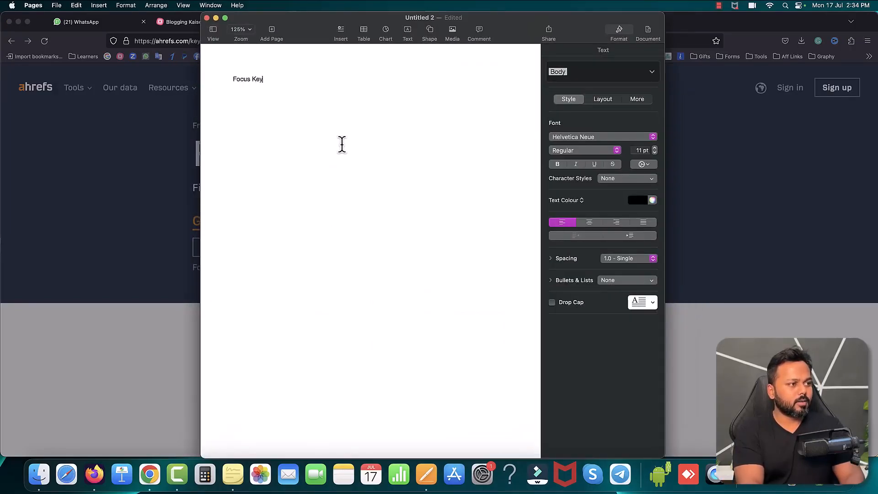
{"action": "type", "text": "word: Owala water bottle"}
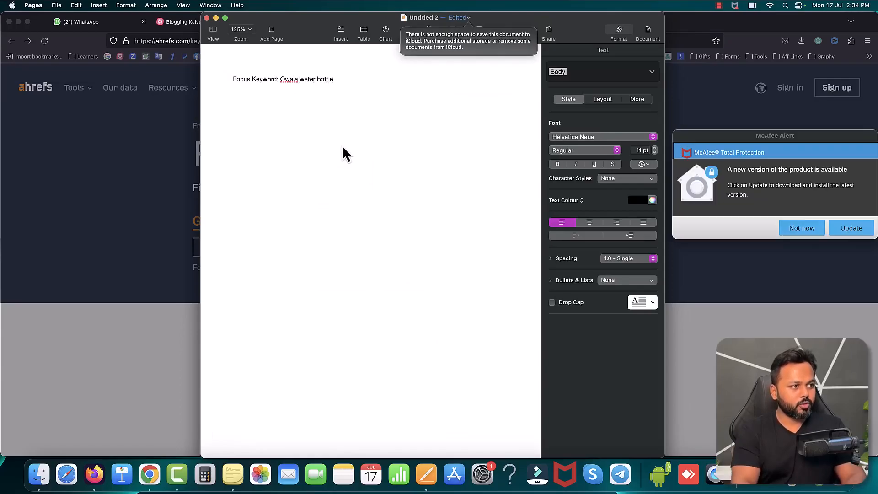
{"action": "left_click", "coordinate": [809, 231]}
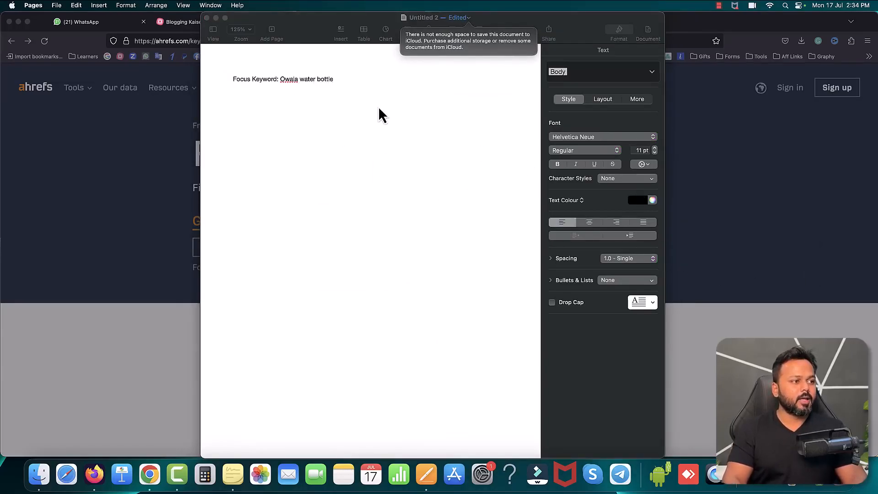
{"action": "left_click", "coordinate": [362, 92]}
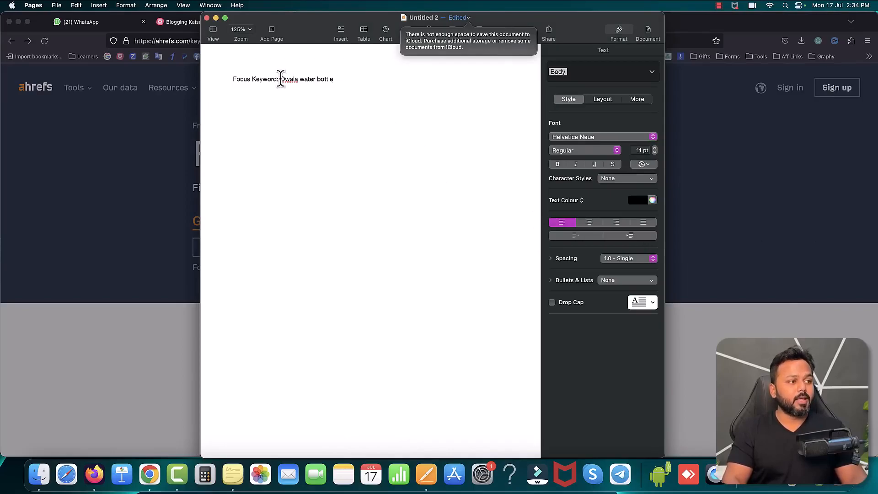
Step: Make the "Focus Keyword:" label bold
{"action": "left_click_drag", "start_coordinate": [281, 79], "coordinate": [335, 79]}
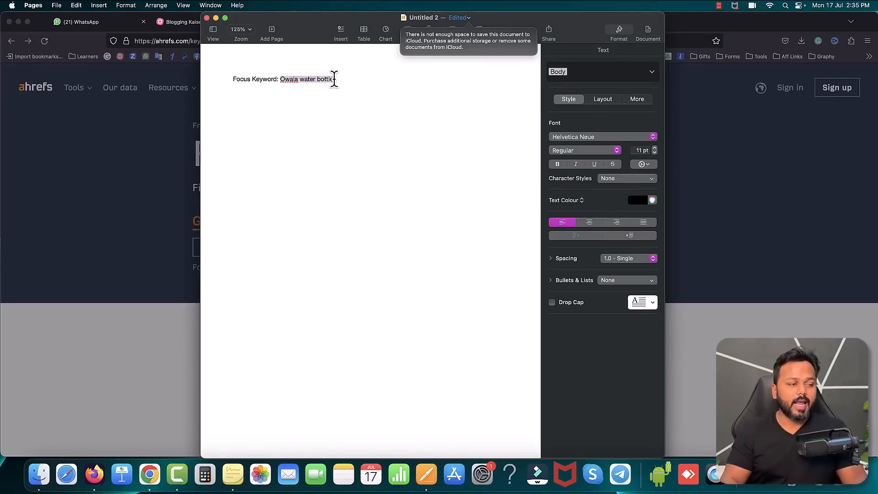
{"action": "left_click", "coordinate": [334, 79]}
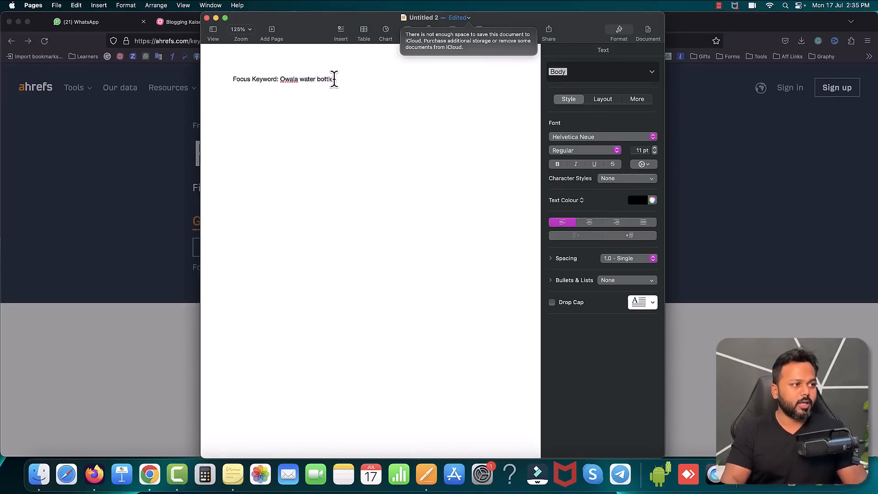
{"action": "left_click_drag", "start_coordinate": [278, 77], "coordinate": [224, 77]}
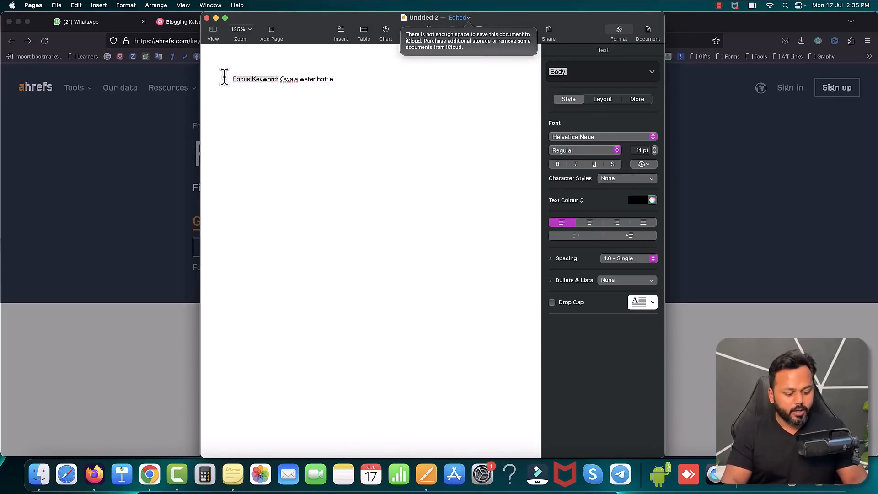
{"action": "key", "text": "super+b"}
{"action": "left_click", "coordinate": [298, 96]}
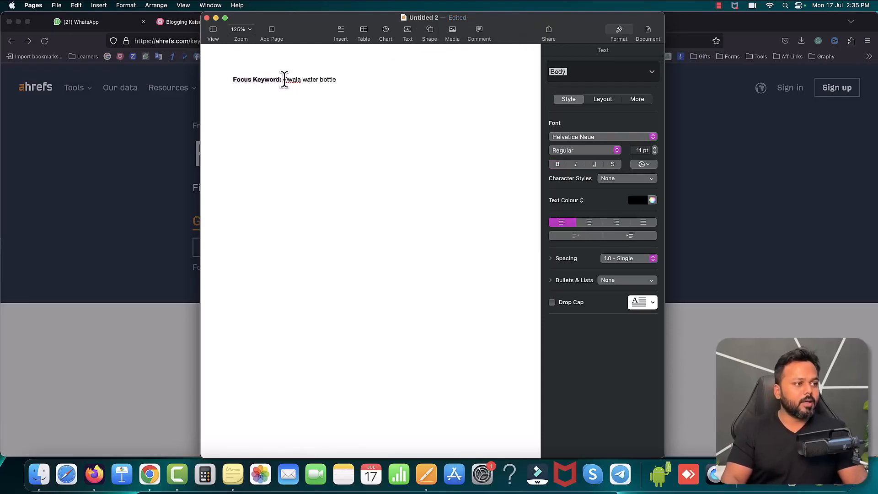
Step: Copy the keyword "Owala water bottle" from the document and switch back to Firefox
{"action": "left_click_drag", "start_coordinate": [283, 79], "coordinate": [339, 98]}
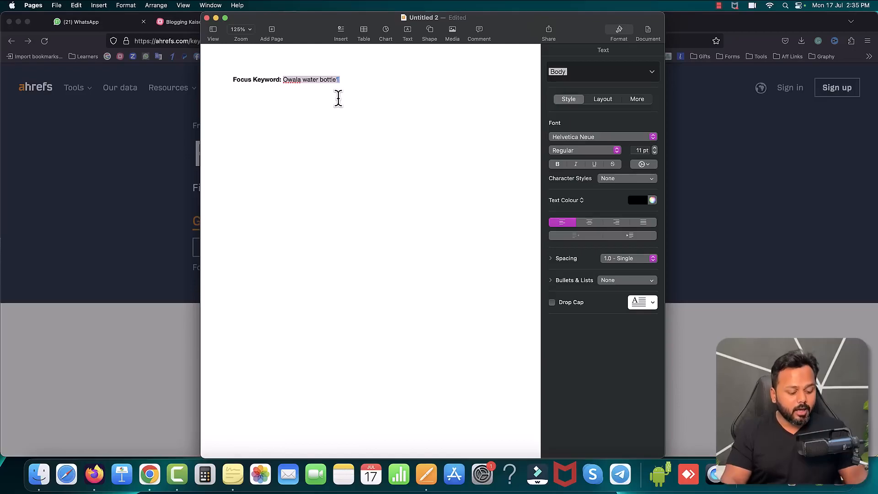
{"action": "key", "text": "super+c"}
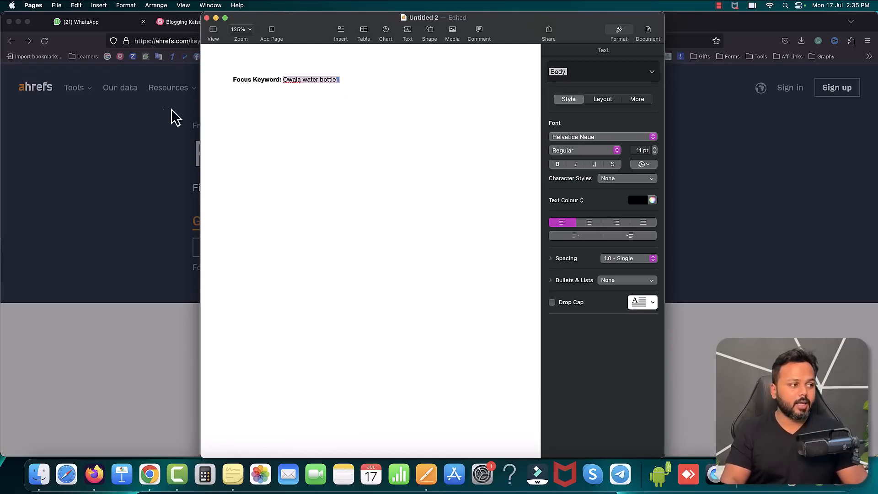
{"action": "left_click", "coordinate": [135, 135]}
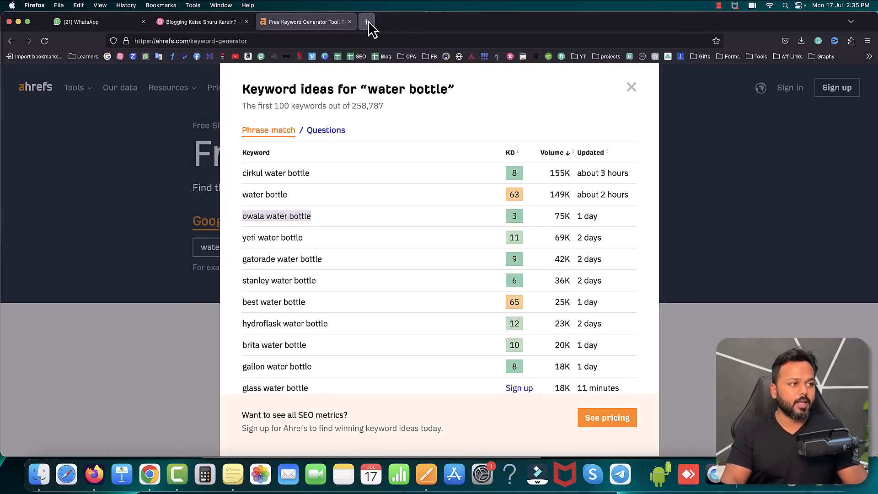
Step: Search Google for "chatgpt" in a new tab, open ChatGPT from OpenAI's Introducing ChatGPT page, and close that introduction page
{"action": "left_click", "coordinate": [367, 22]}
{"action": "left_click", "coordinate": [107, 57]}
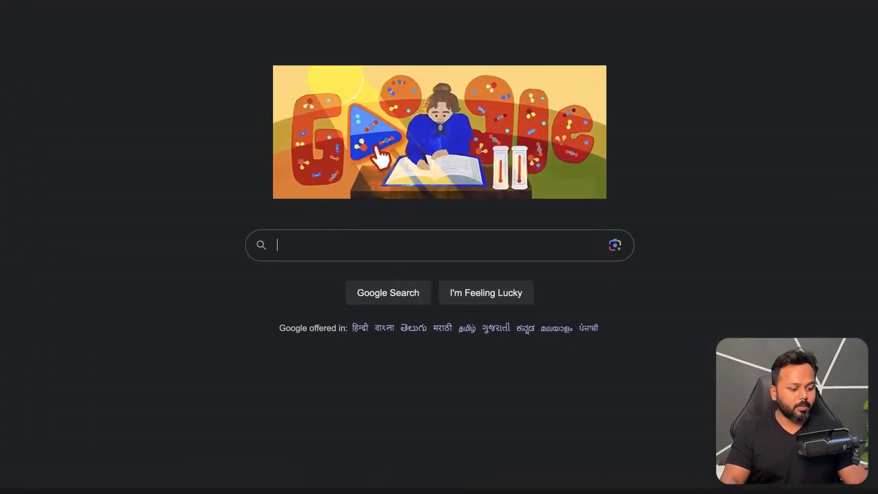
{"action": "type", "text": "chatgpt"}
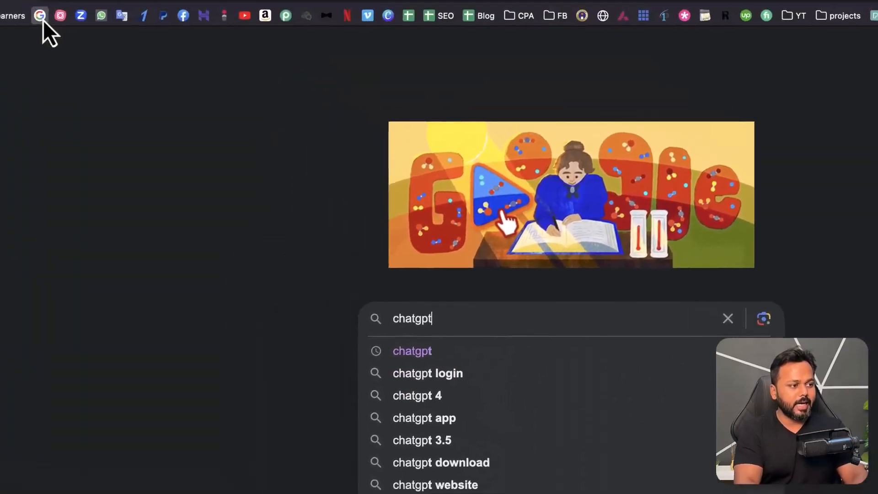
{"action": "key", "text": "Return"}
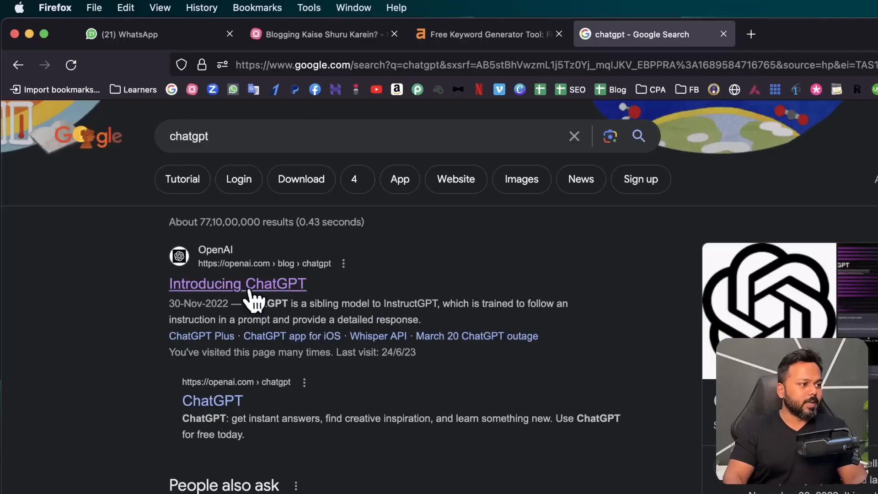
{"action": "left_click", "coordinate": [229, 282]}
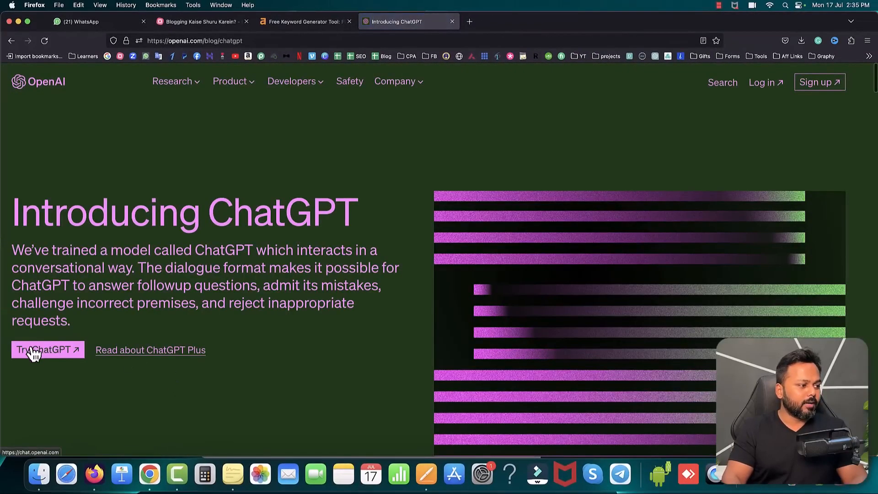
{"action": "left_click", "coordinate": [32, 350]}
{"action": "left_click", "coordinate": [452, 21]}
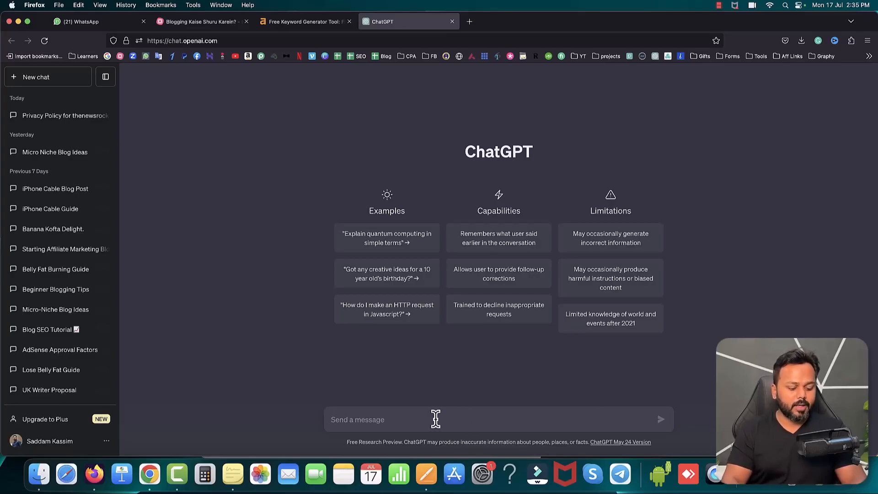
Step: Begin a ChatGPT message with: I want to write a blog post and my niche is "water bottle". The focus keyword is "Owala water bottle"
{"action": "type", "text": "I ant"}
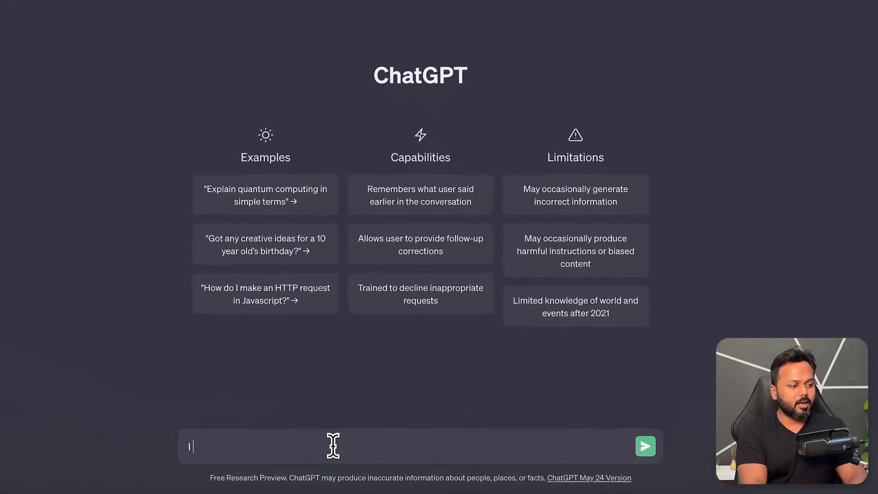
{"action": "key", "text": "BackSpace"}
{"action": "key", "text": "BackSpace"}
{"action": "key", "text": "BackSpace"}
{"action": "type", "text": "want to wr"}
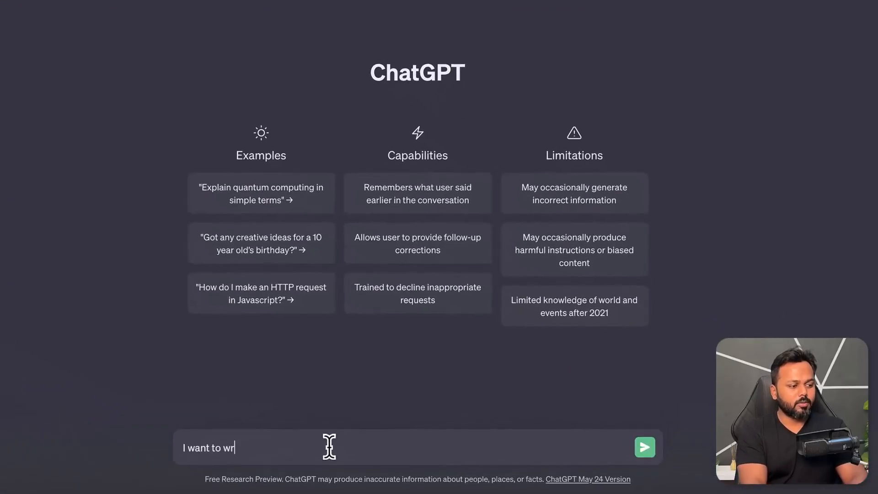
{"action": "type", "text": "ite a blog post and"}
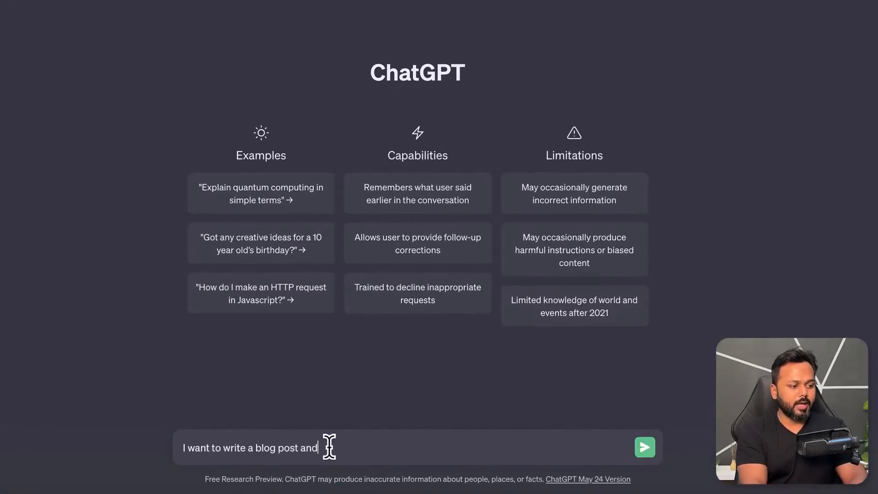
{"action": "type", "text": " my niche is \"w"}
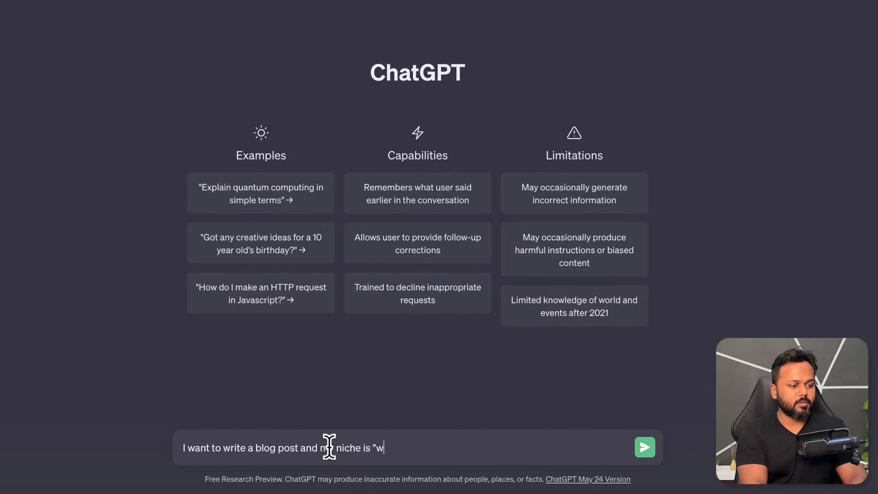
{"action": "type", "text": "ater bottle\". The focus k"}
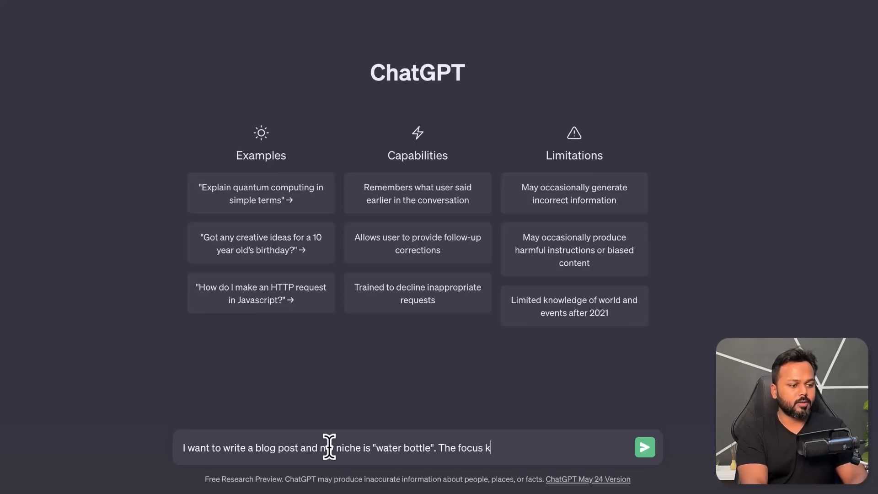
{"action": "type", "text": "eyword is \"Owala wat"}
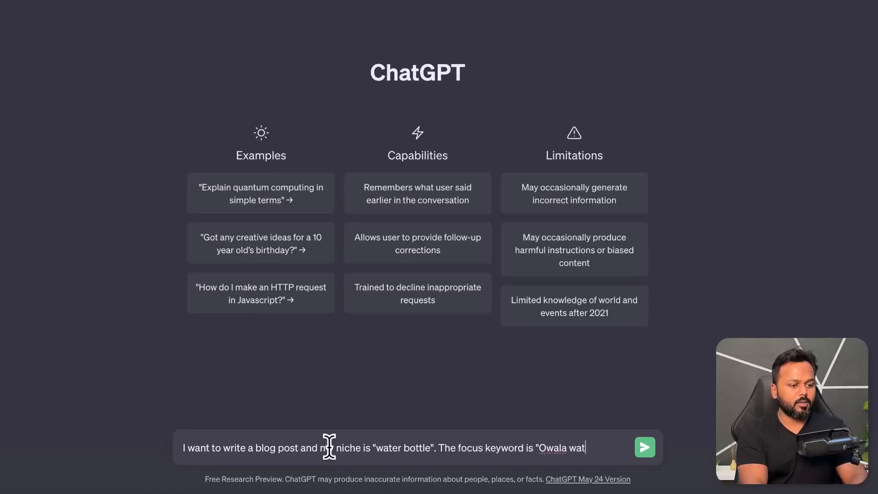
{"action": "type", "text": "er bottle\". P"}
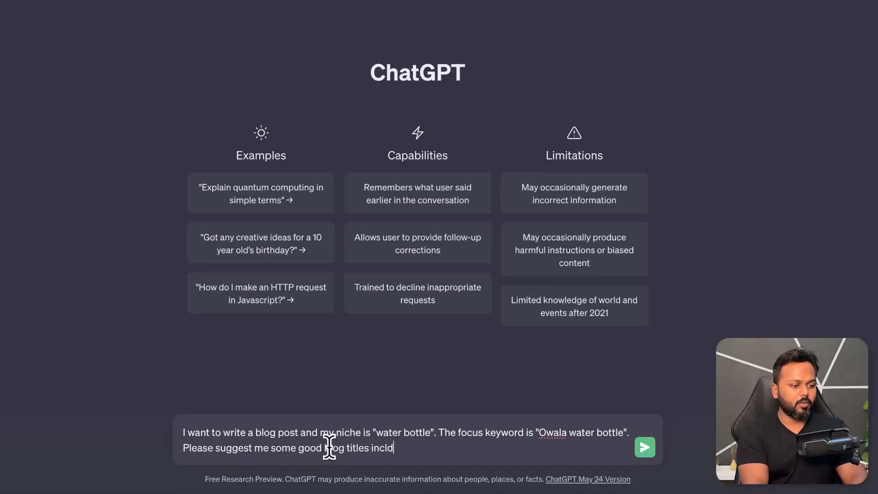
Step: Complete the message with "Please suggest me some good blog titles including the focus keyword." and send it
{"action": "type", "text": "g the focus kew"}
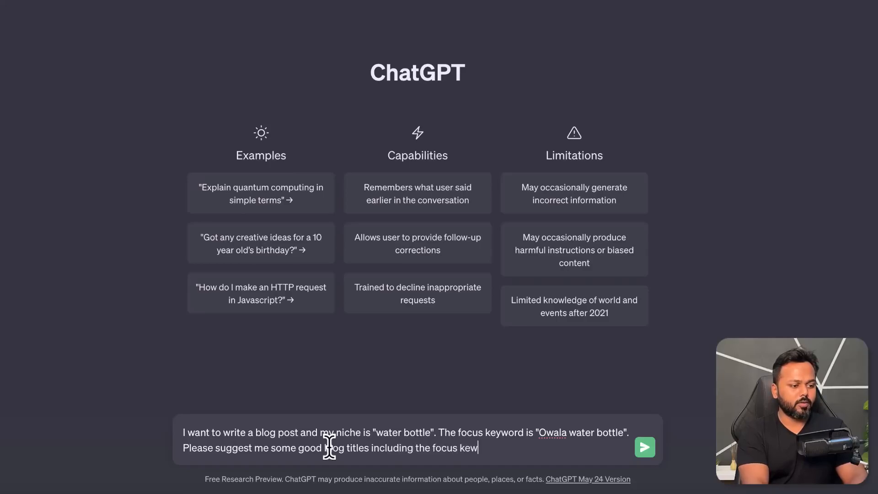
{"action": "type", "text": "."}
{"action": "key", "text": "Return"}
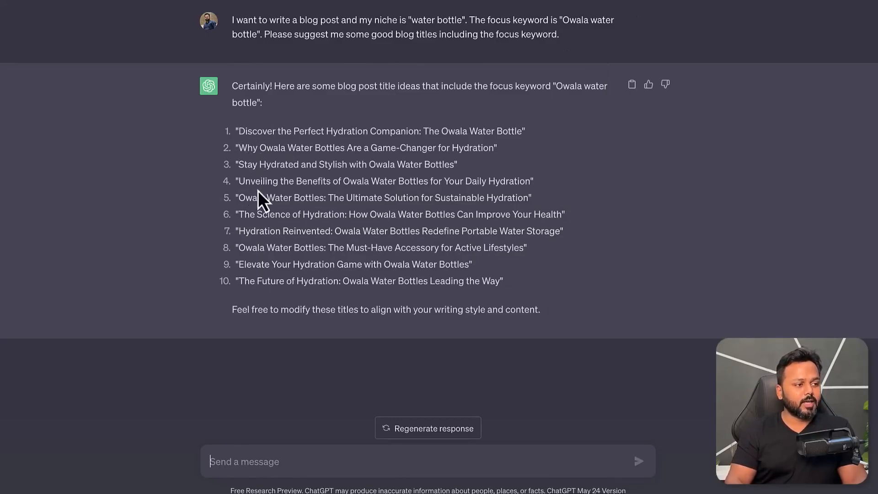
Step: Examine the first, second and fifth suggested blog titles and where the focus keyword sits in them
{"action": "left_click_drag", "start_coordinate": [241, 130], "coordinate": [517, 133]}
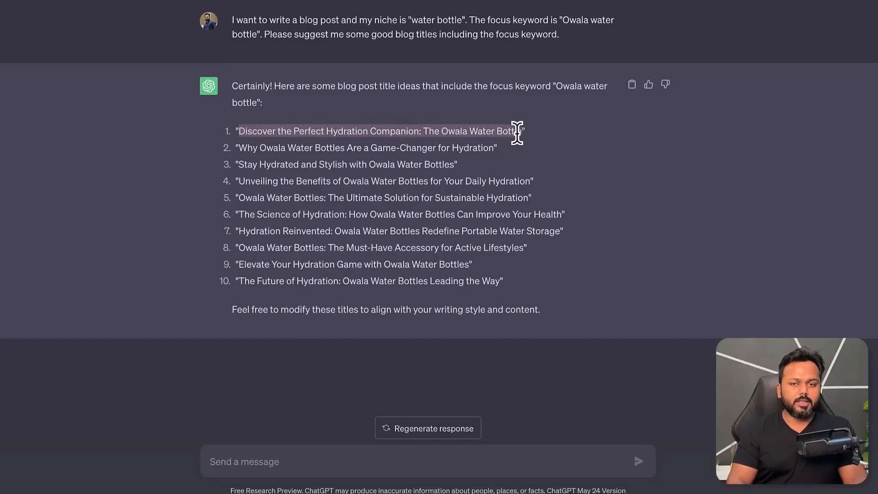
{"action": "left_click", "coordinate": [518, 133]}
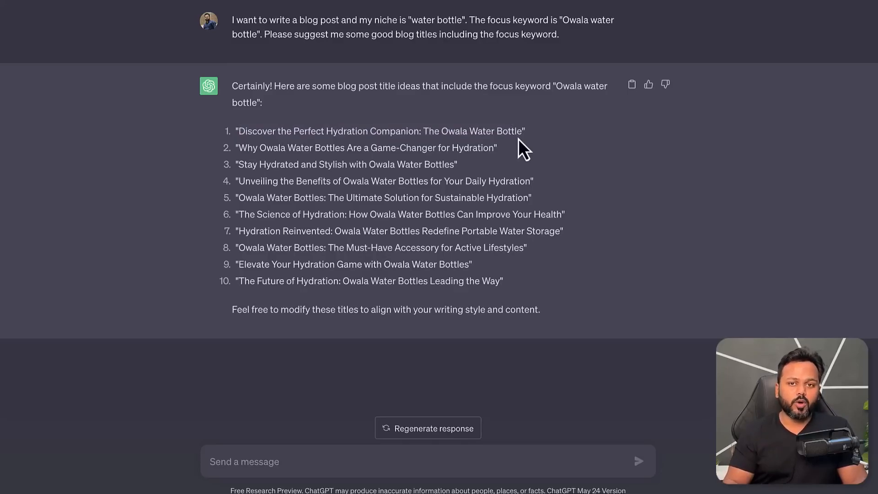
{"action": "left_click_drag", "start_coordinate": [442, 131], "coordinate": [522, 132]}
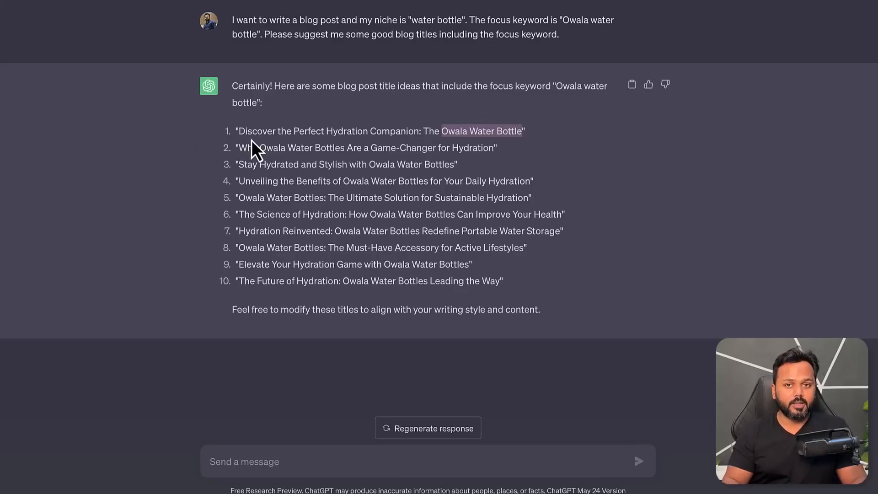
{"action": "left_click", "coordinate": [252, 146]}
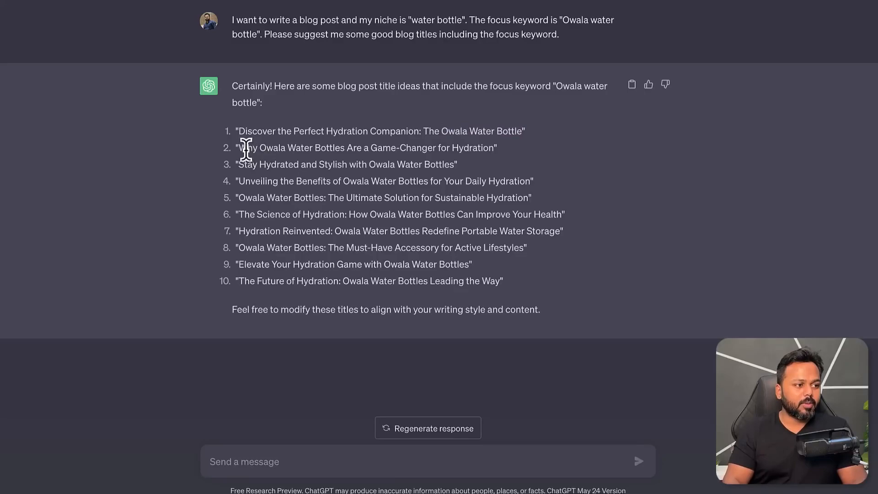
{"action": "left_click_drag", "start_coordinate": [242, 146], "coordinate": [493, 146]}
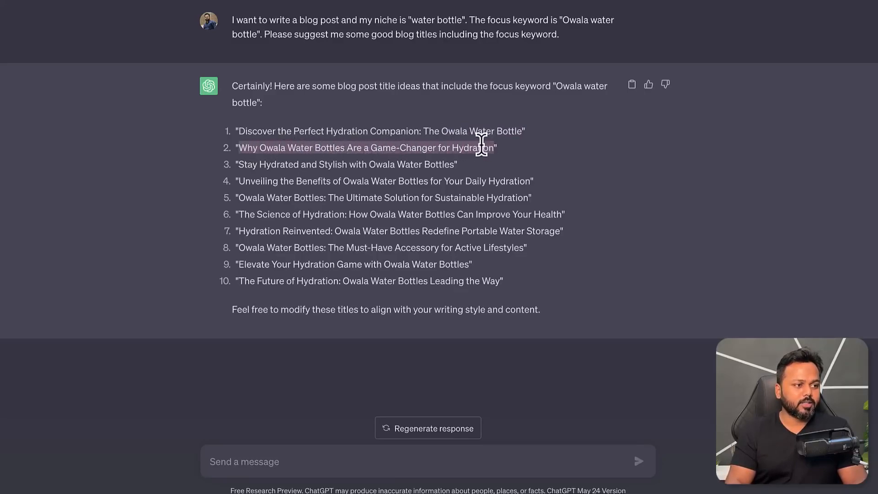
{"action": "left_click", "coordinate": [339, 149]}
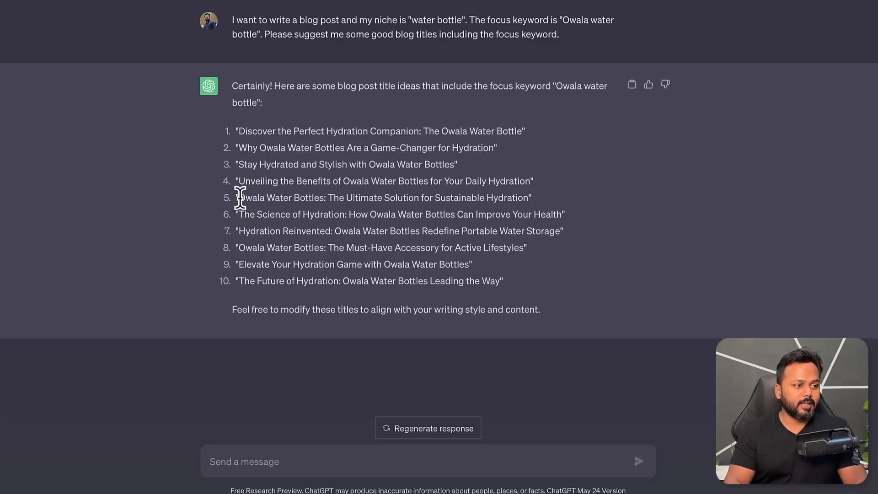
{"action": "left_click_drag", "start_coordinate": [239, 197], "coordinate": [524, 197]}
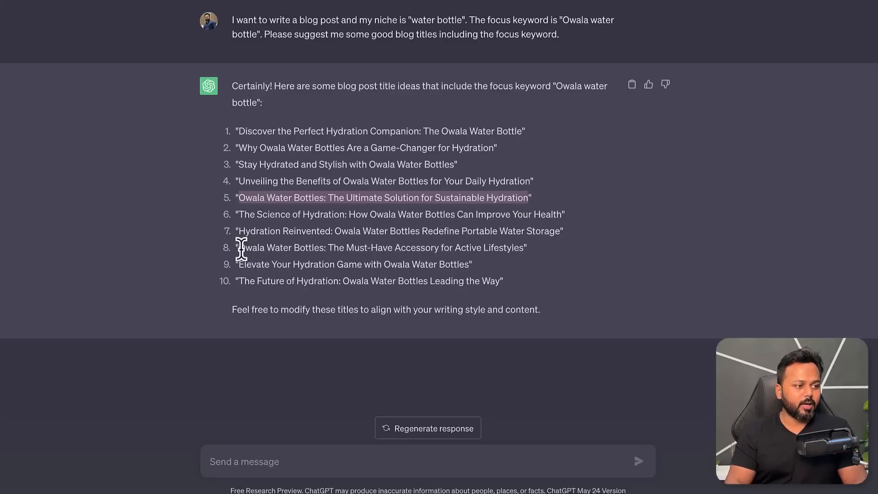
Step: Copy the suggested title "Owala Water Bottles: The Must-Have Accessory for Active Lifestyles" without its quotation marks
{"action": "left_click_drag", "start_coordinate": [240, 248], "coordinate": [523, 247]}
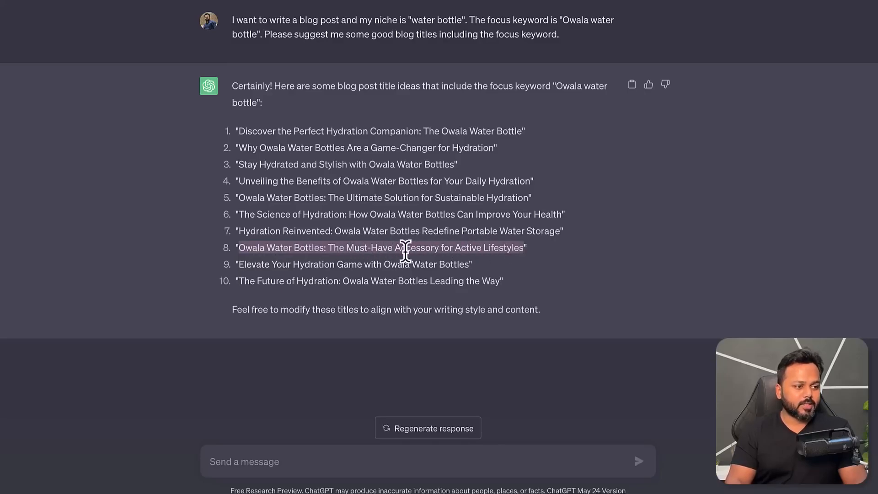
{"action": "right_click", "coordinate": [304, 251]}
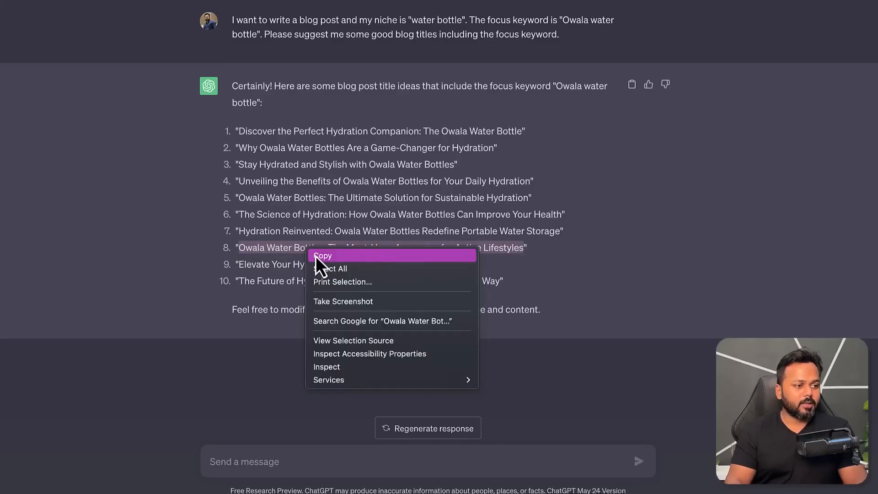
{"action": "left_click", "coordinate": [316, 255]}
Step: Switch to Pages and add a line below the focus keyword with a bold "Title:" label followed by the copied title in regular weight
{"action": "left_click", "coordinate": [426, 475]}
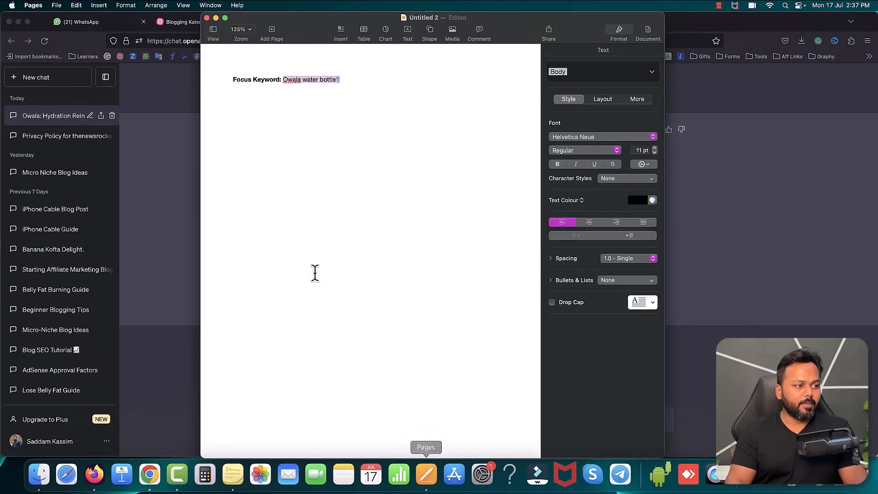
{"action": "left_click", "coordinate": [337, 124]}
{"action": "key", "text": "Return"}
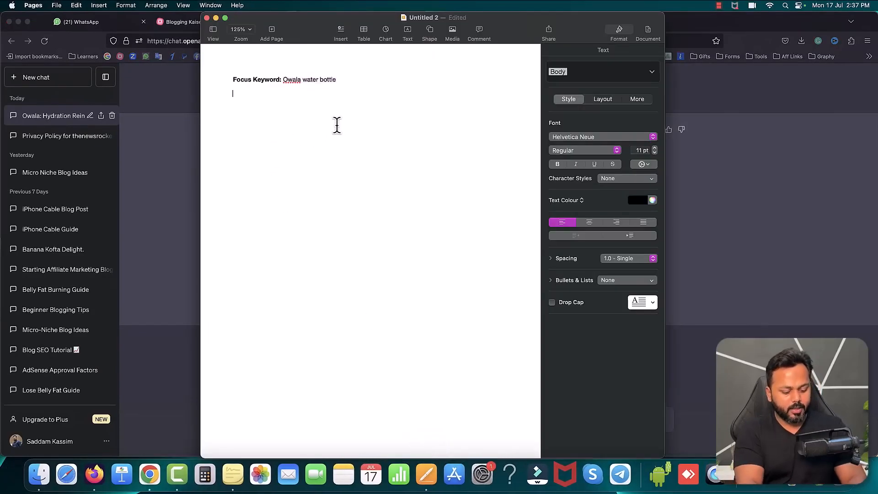
{"action": "key", "text": "super+b"}
{"action": "type", "text": "Title:"}
{"action": "key", "text": "super+b"}
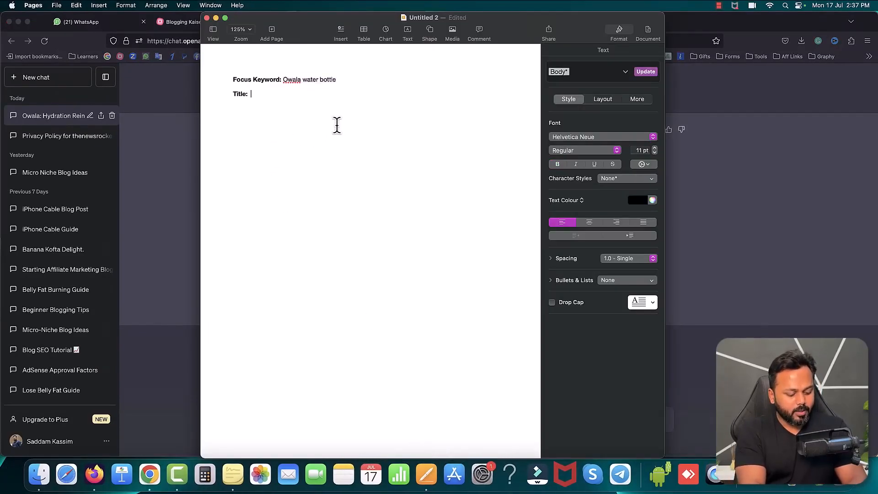
{"action": "key", "text": "super+v"}
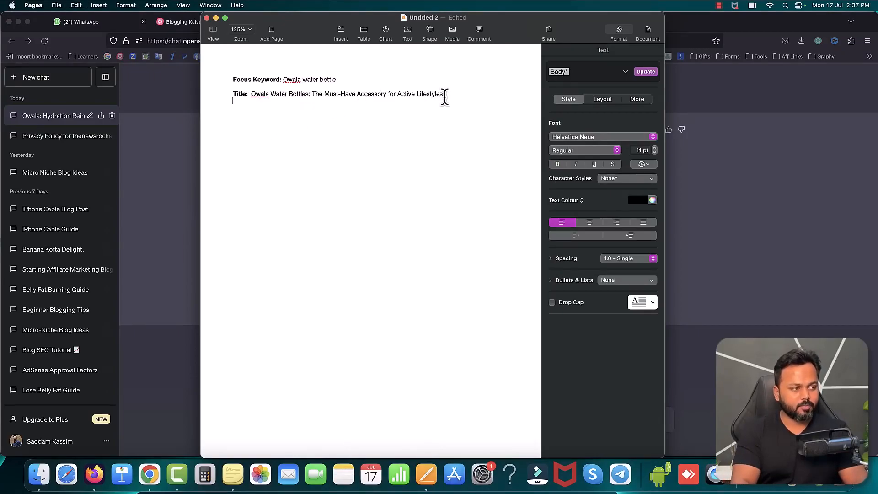
Step: Switch back to Firefox and begin a ChatGPT message: I have chosen this title "Owala Water Bottles: The Must-Have Accessory for Active Lifestyles"
{"action": "left_click", "coordinate": [172, 145]}
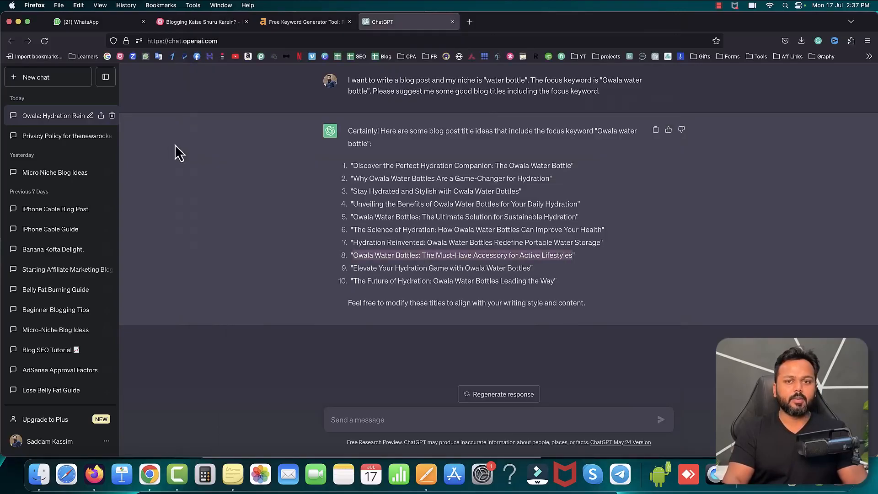
{"action": "left_click", "coordinate": [384, 419]}
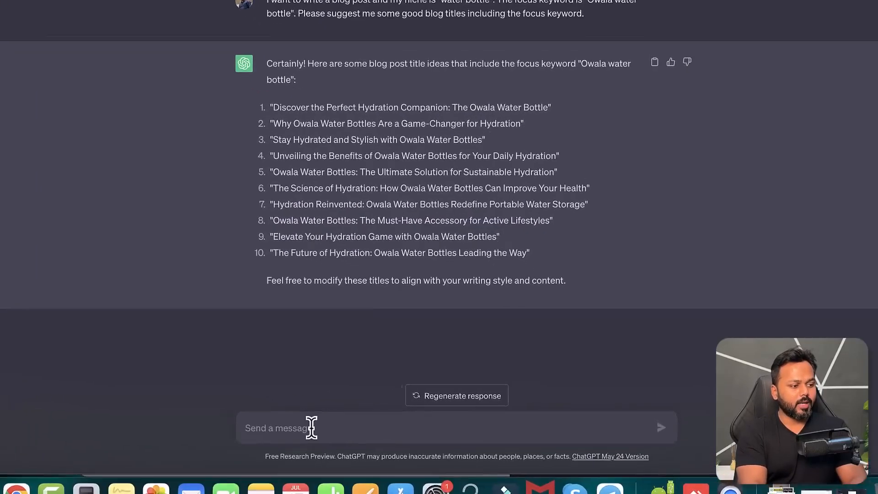
{"action": "type", "text": "I have chosen"}
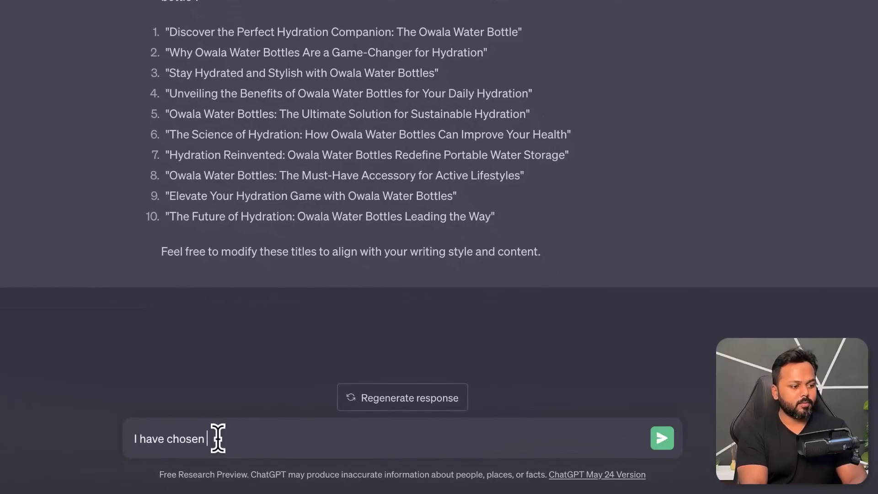
{"action": "type", "text": " this title \"\""}
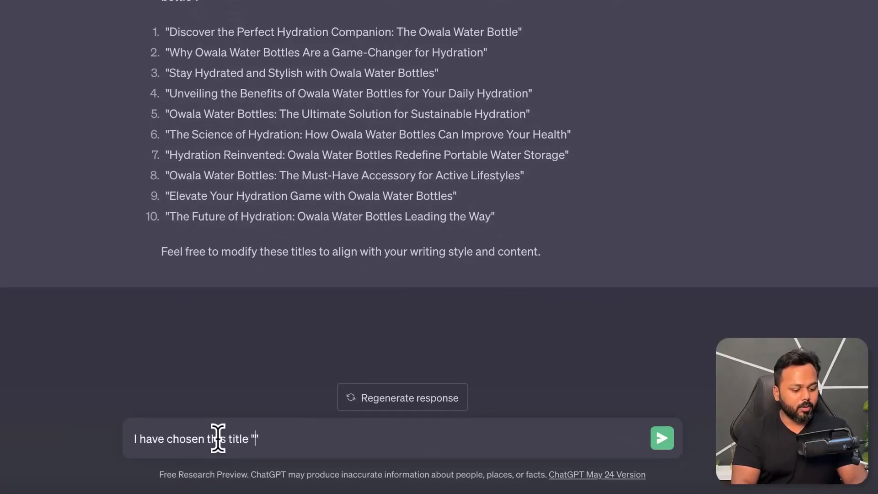
{"action": "key", "text": "Left"}
{"action": "key", "text": "ctrl+v"}
{"action": "type", "text": "."}
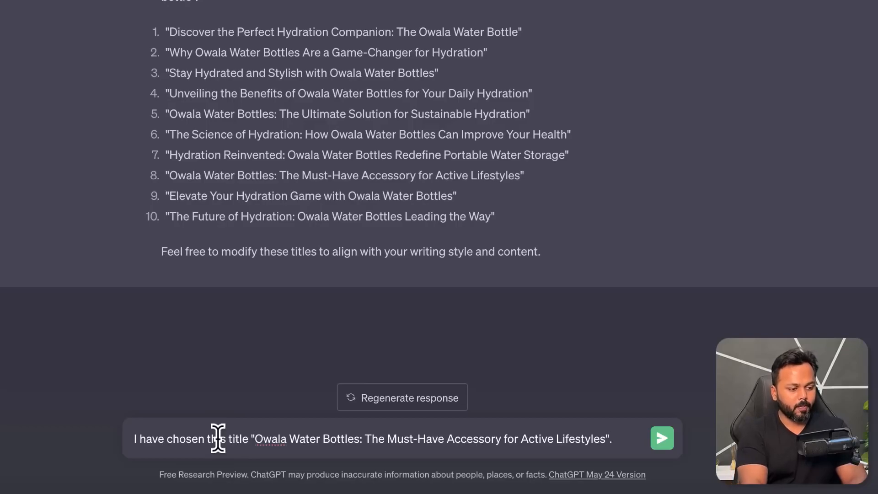
{"action": "type", "text": " Now please help m"}
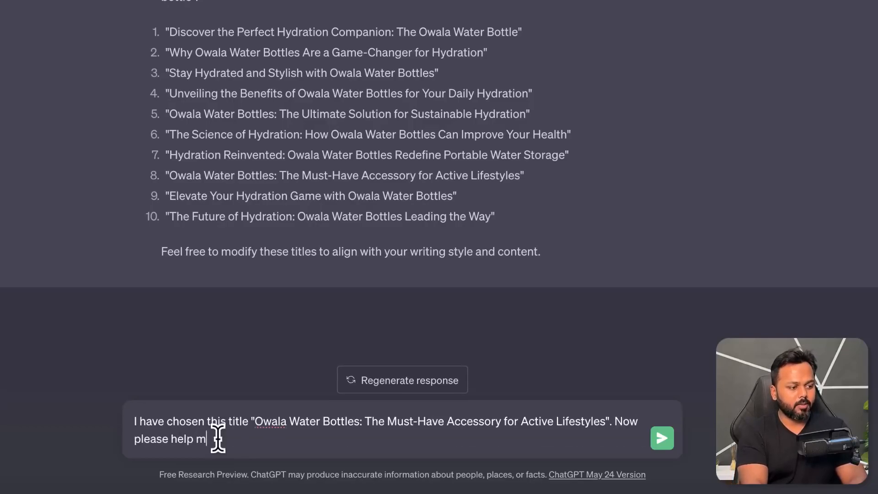
{"action": "type", "text": "e to write a 10"}
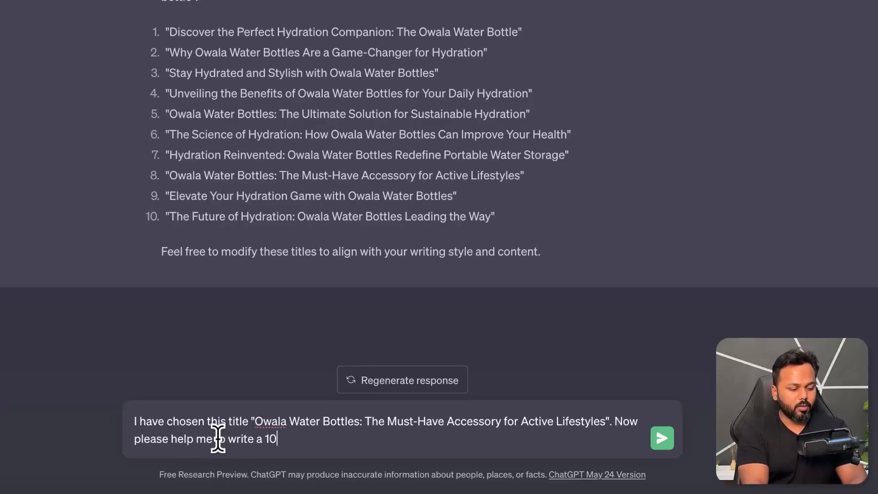
{"action": "type", "text": "00"}
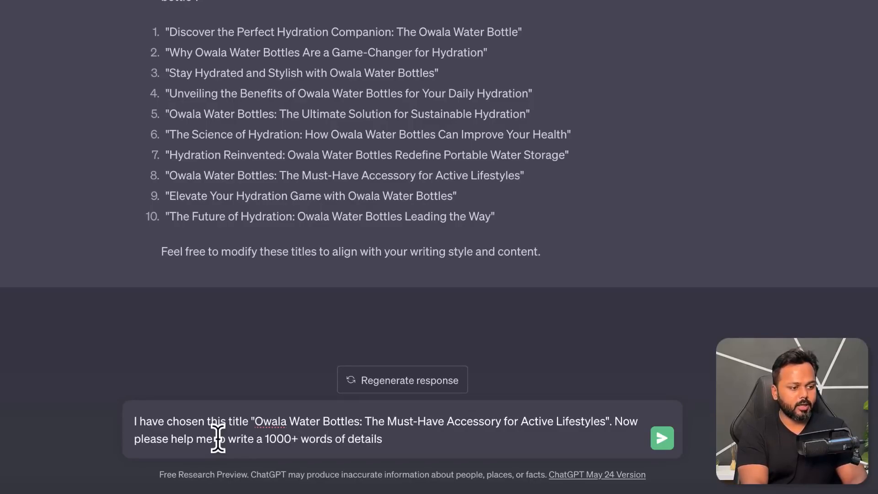
{"action": "type", "text": "+ words of detailed blog art"}
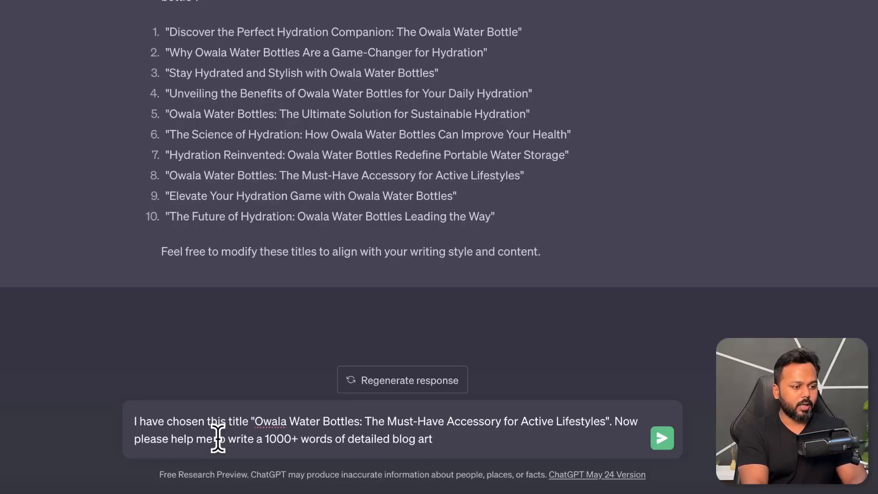
{"action": "type", "text": "icl"}
Step: Continue the message with "Now please help me to write a 1000+ words of detailed blog article on the Owala water bottle."
{"action": "key", "text": "BackSpace"}
{"action": "type", "text": "cle on "}
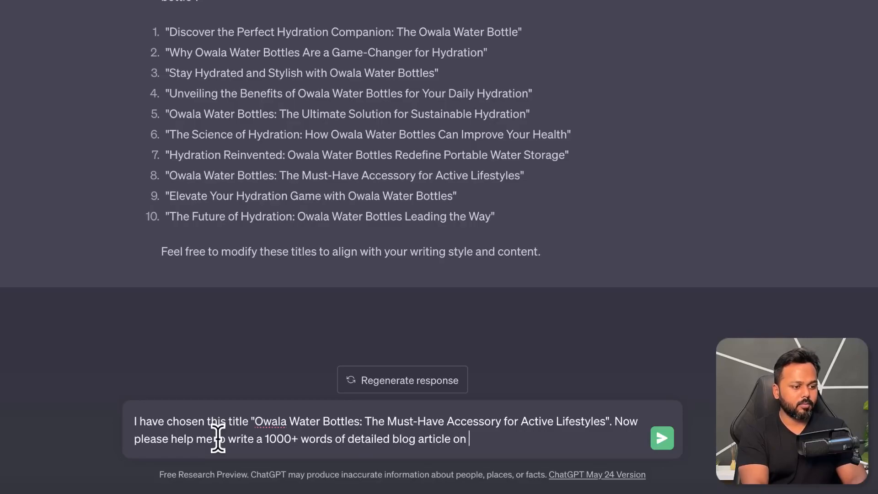
{"action": "type", "text": "the Owa"}
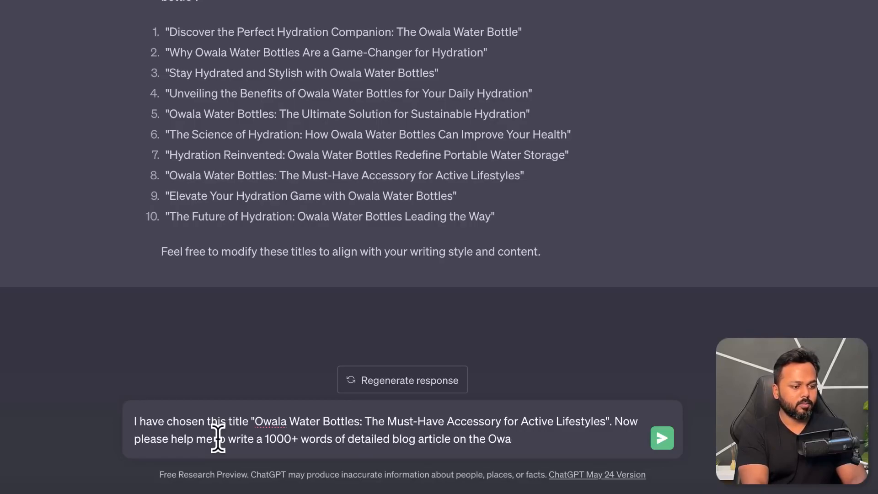
{"action": "type", "text": "la water bo"}
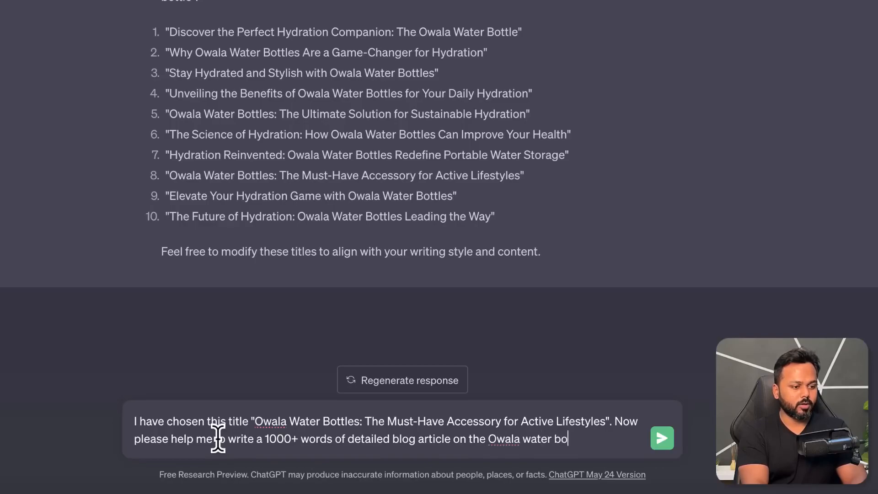
{"action": "type", "text": "ttle. Make sure to use the focus keyword several times in the p"}
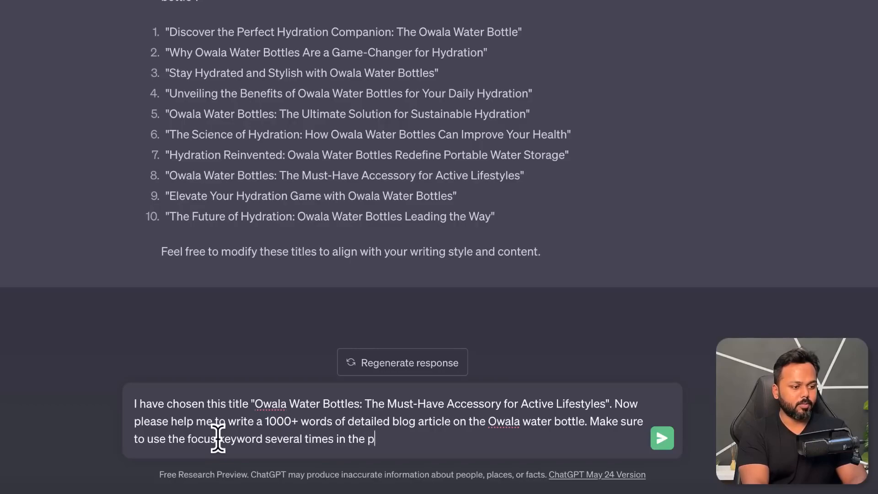
Step: Finish the message with "Make sure to use the focus keyword several times in the post.", review its wording and send it
{"action": "type", "text": "."}
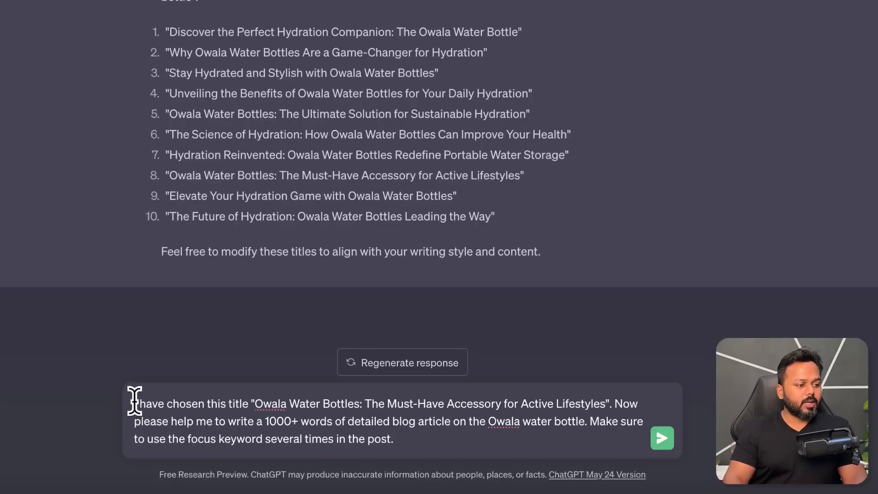
{"action": "left_click_drag", "start_coordinate": [255, 404], "coordinate": [568, 403]}
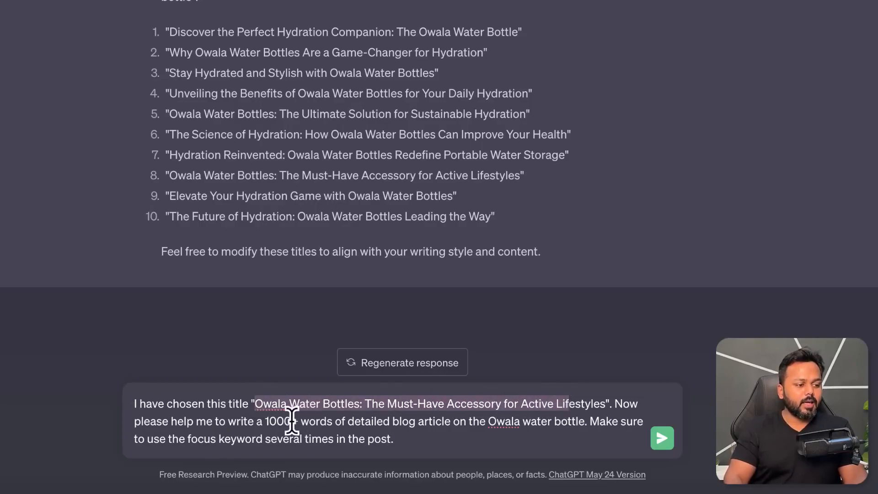
{"action": "left_click_drag", "start_coordinate": [265, 420], "coordinate": [577, 422]}
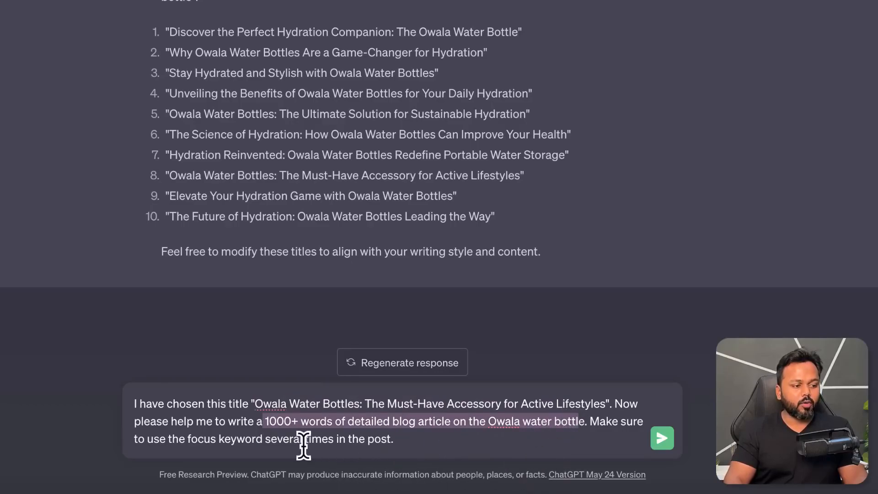
{"action": "left_click", "coordinate": [437, 440]}
{"action": "key", "text": "Return"}
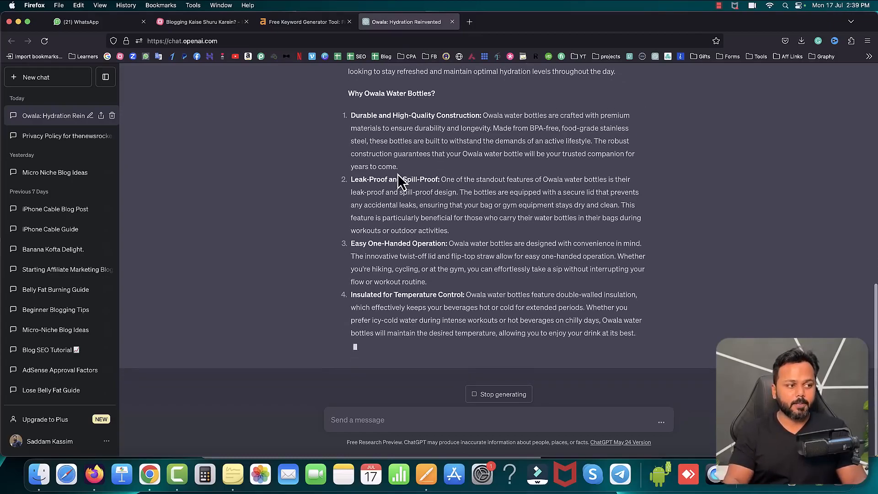
Step: Examine the generated article for the focus keyword in its section headings, reading through to the conclusion and the stated word count
{"action": "scroll", "coordinate": [398, 181], "scroll_direction": "up", "scroll_amount": 3}
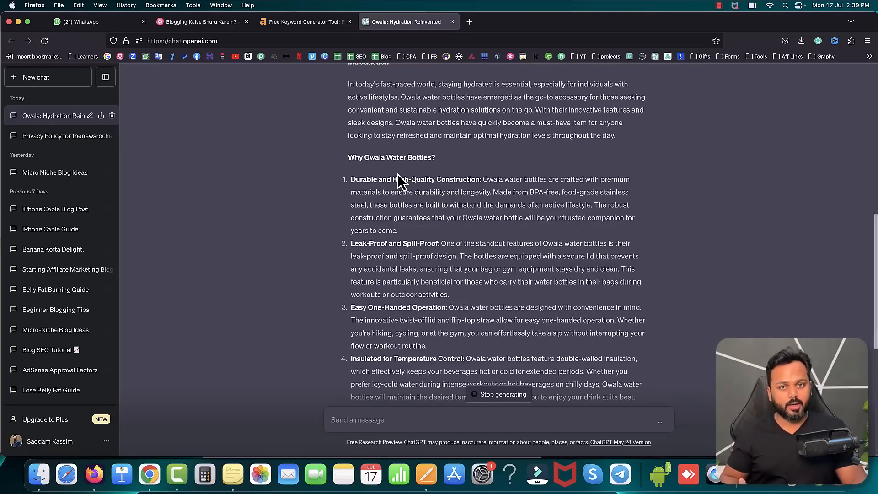
{"action": "scroll", "coordinate": [397, 179], "scroll_direction": "up", "scroll_amount": 3}
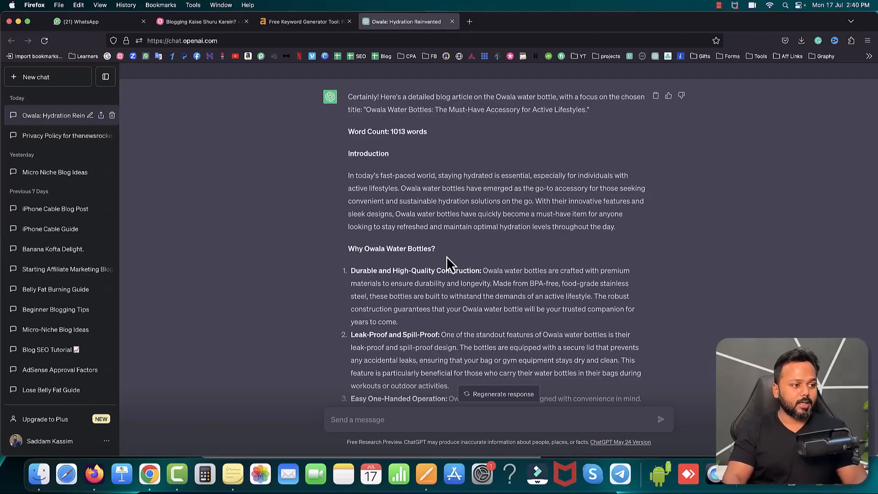
{"action": "left_click_drag", "start_coordinate": [350, 247], "coordinate": [435, 250]}
{"action": "left_click", "coordinate": [402, 249]}
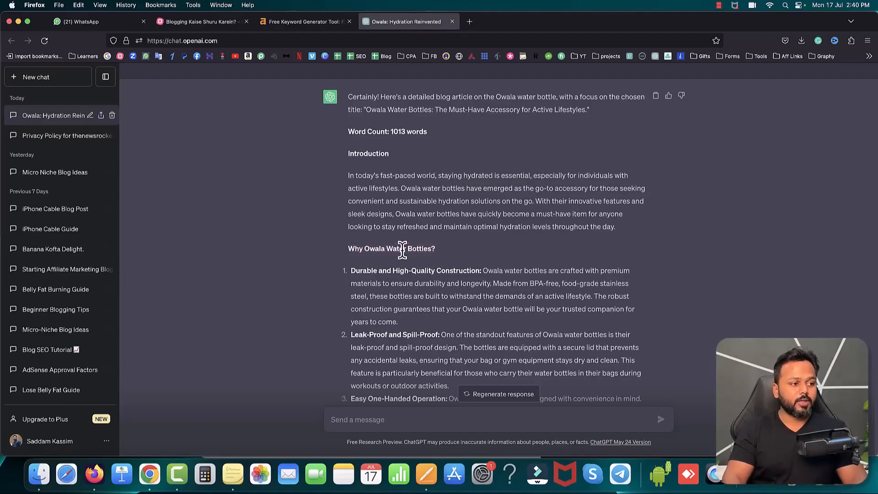
{"action": "left_click_drag", "start_coordinate": [366, 247], "coordinate": [431, 250]}
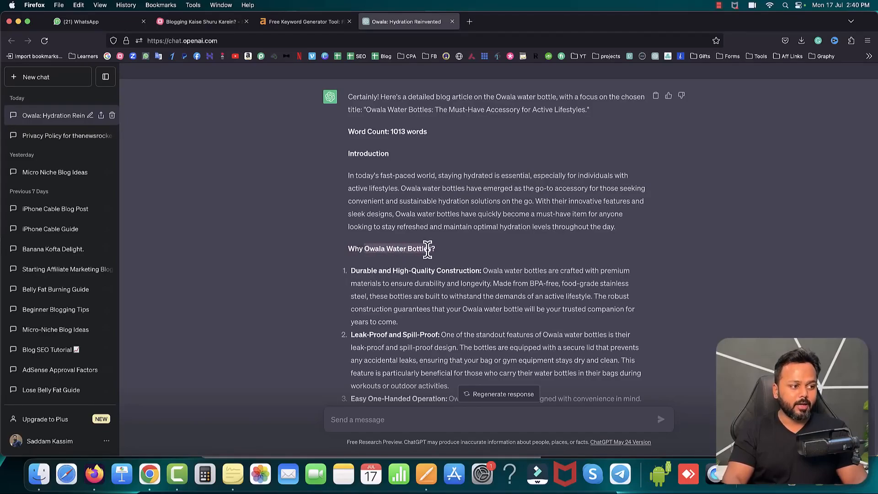
{"action": "scroll", "coordinate": [406, 235], "scroll_direction": "down", "scroll_amount": 5}
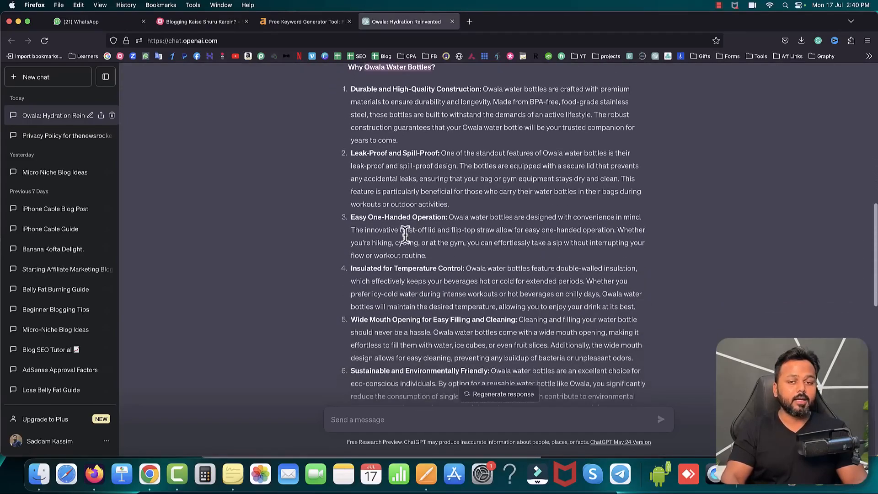
{"action": "scroll", "coordinate": [406, 235], "scroll_direction": "down", "scroll_amount": 5}
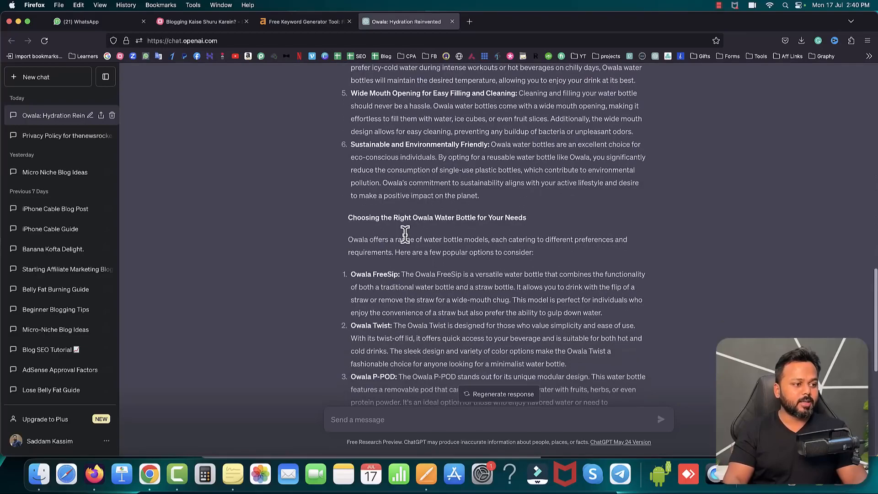
{"action": "left_click_drag", "start_coordinate": [349, 217], "coordinate": [511, 217]}
{"action": "left_click", "coordinate": [426, 217]}
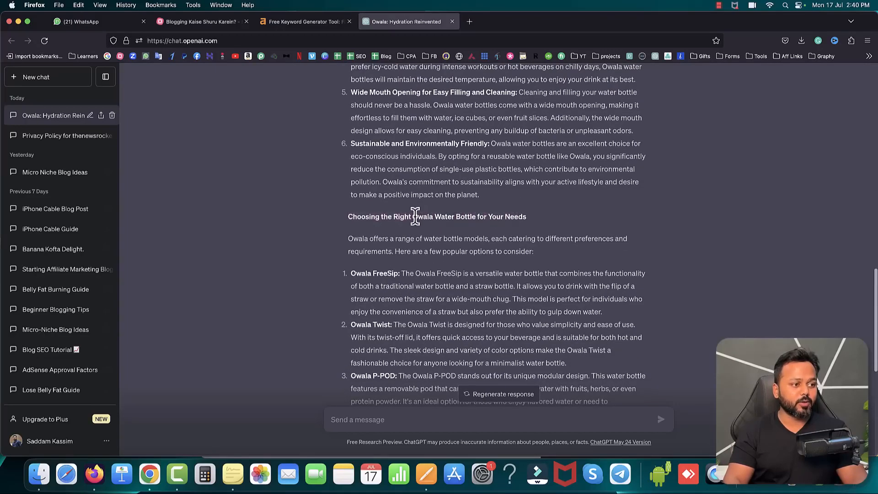
{"action": "left_click_drag", "start_coordinate": [414, 216], "coordinate": [472, 217]}
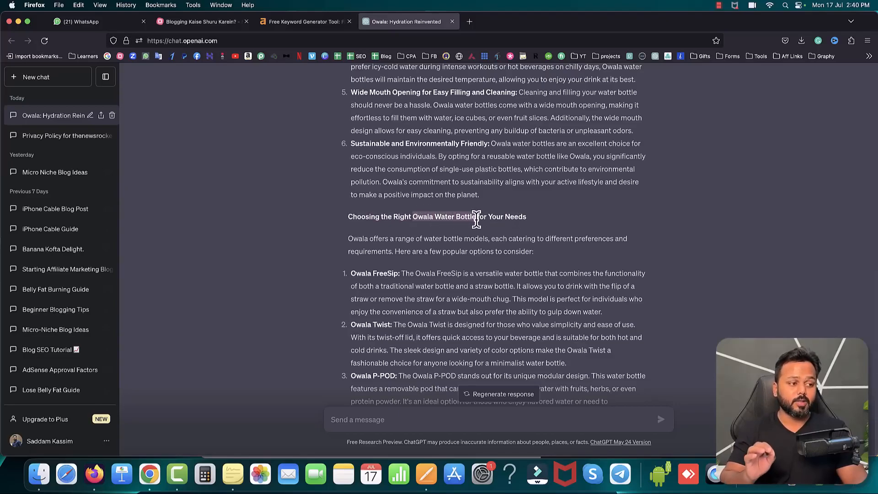
{"action": "scroll", "coordinate": [412, 275], "scroll_direction": "down", "scroll_amount": 2}
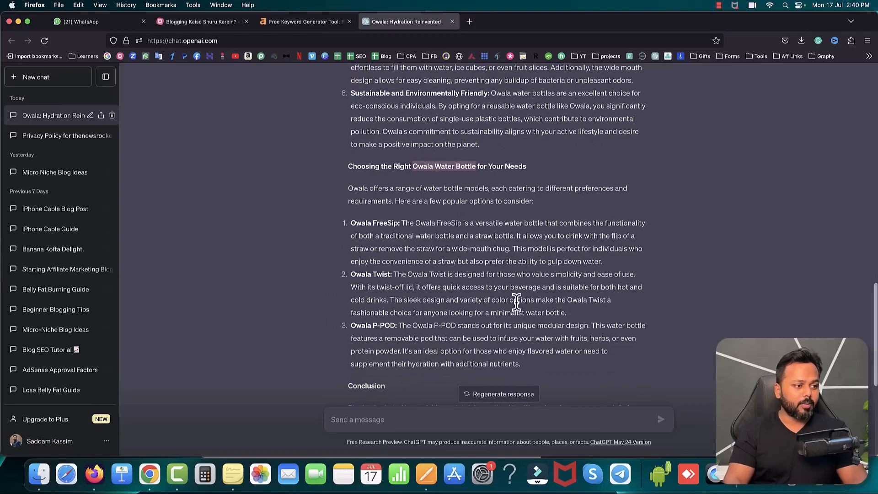
{"action": "scroll", "coordinate": [519, 300], "scroll_direction": "down", "scroll_amount": 5}
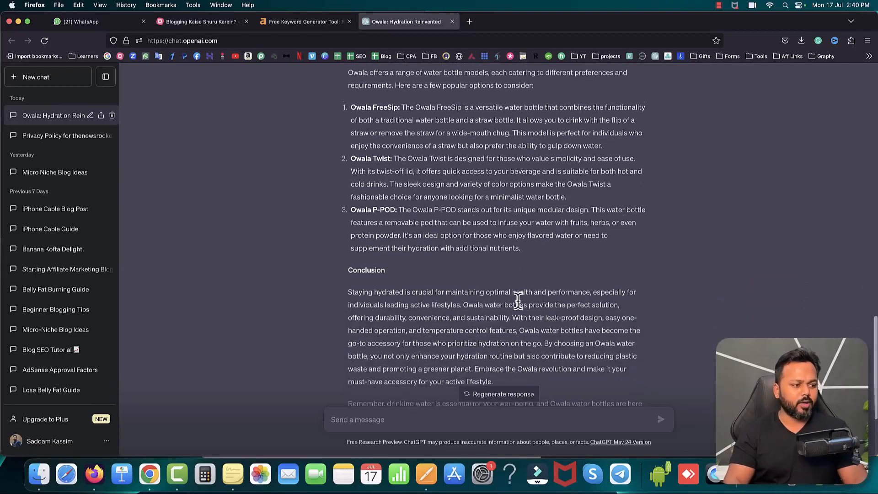
{"action": "scroll", "coordinate": [352, 229], "scroll_direction": "down", "scroll_amount": 2}
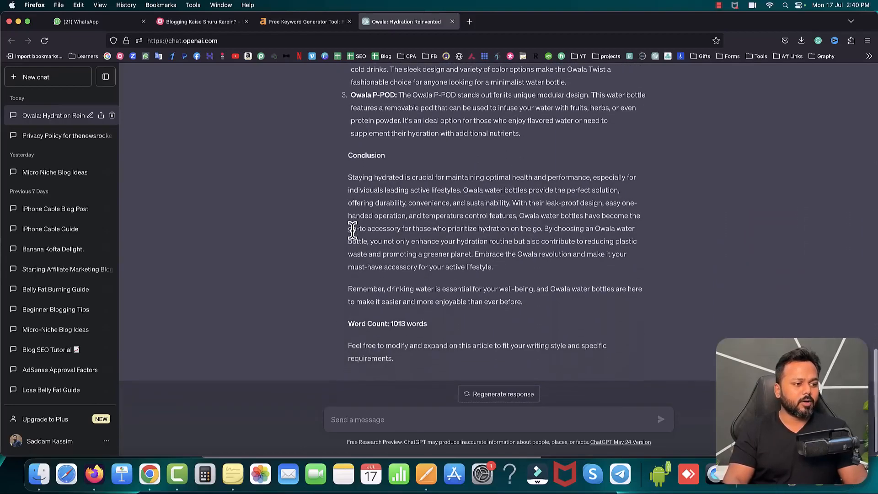
{"action": "left_click_drag", "start_coordinate": [391, 322], "coordinate": [427, 322]}
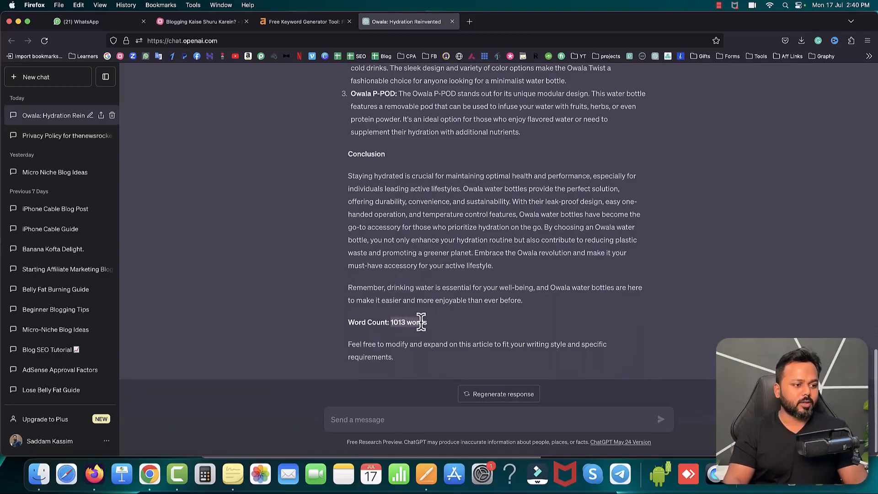
Step: Copy the article's introduction paragraph, starting at "In today's fast-paced world", without its heading
{"action": "scroll", "coordinate": [465, 227], "scroll_direction": "up", "scroll_amount": 15}
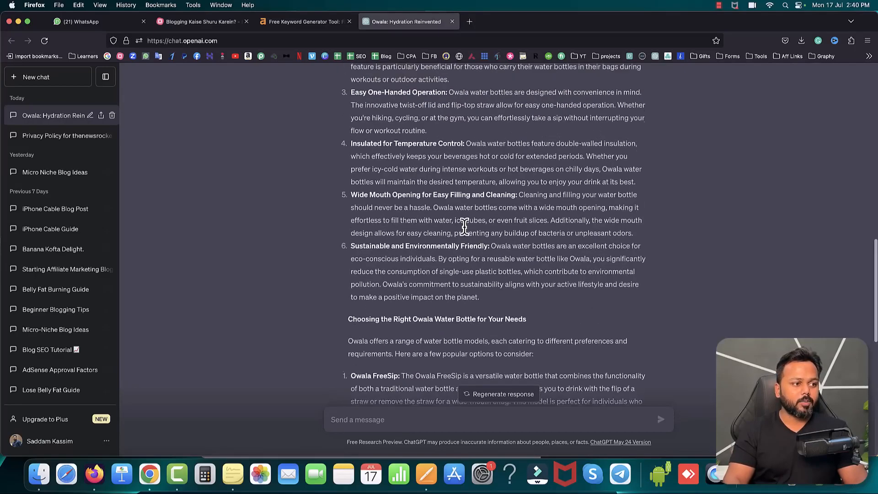
{"action": "scroll", "coordinate": [465, 227], "scroll_direction": "up", "scroll_amount": 2}
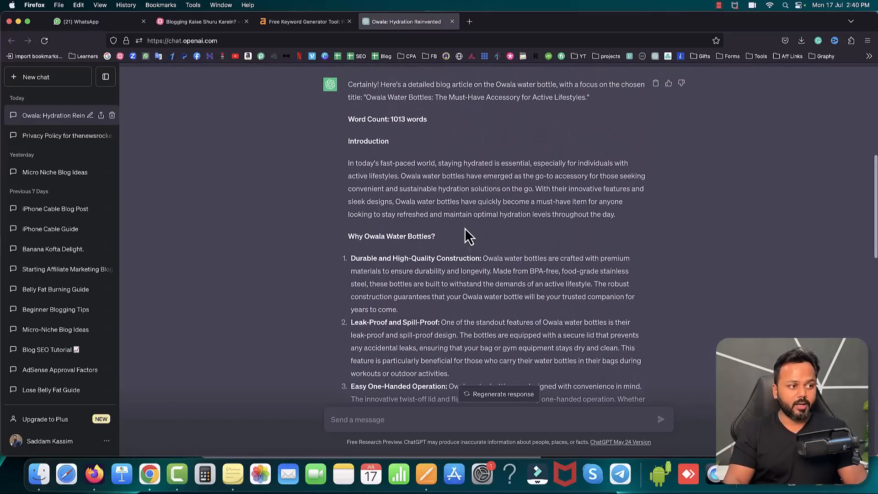
{"action": "left_click_drag", "start_coordinate": [349, 163], "coordinate": [632, 227]}
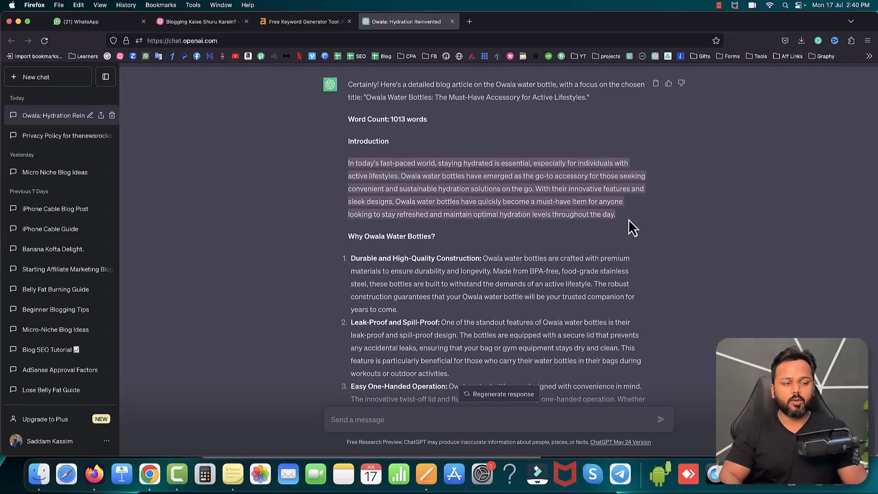
{"action": "right_click", "coordinate": [489, 185]}
{"action": "left_click", "coordinate": [493, 191]}
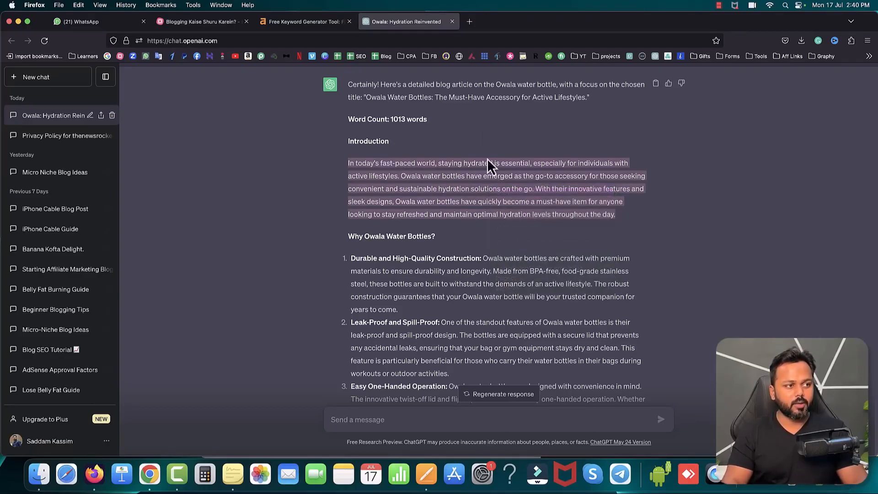
Step: Open the QuillBot paraphrasing tool at quillbot.com in a new browser tab
{"action": "left_click", "coordinate": [470, 22]}
{"action": "type", "text": "q"}
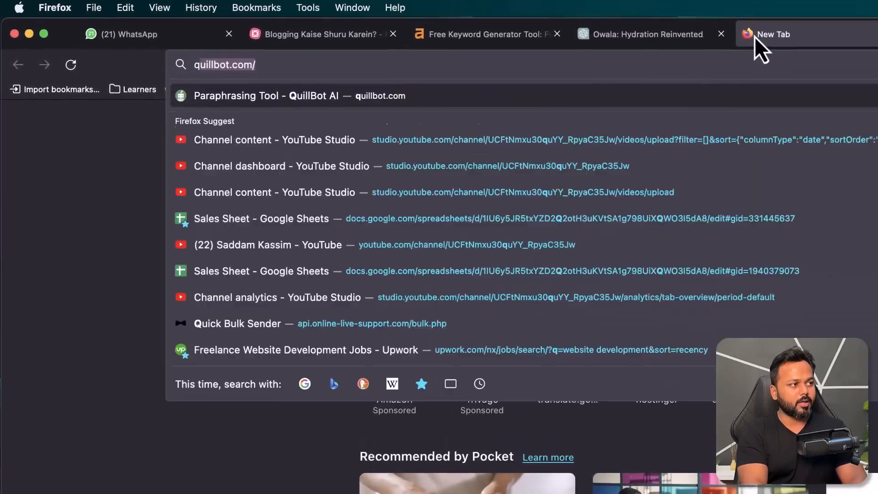
{"action": "type", "text": "uillbot.com/"}
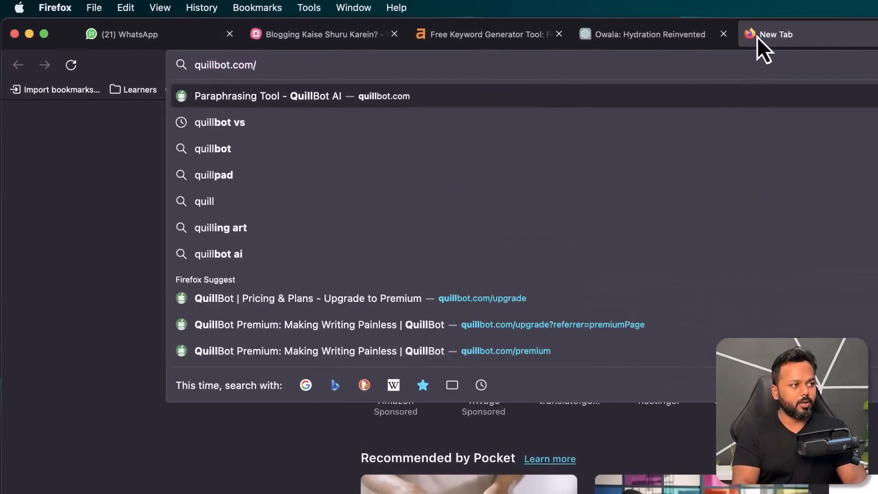
{"action": "key", "text": "Return"}
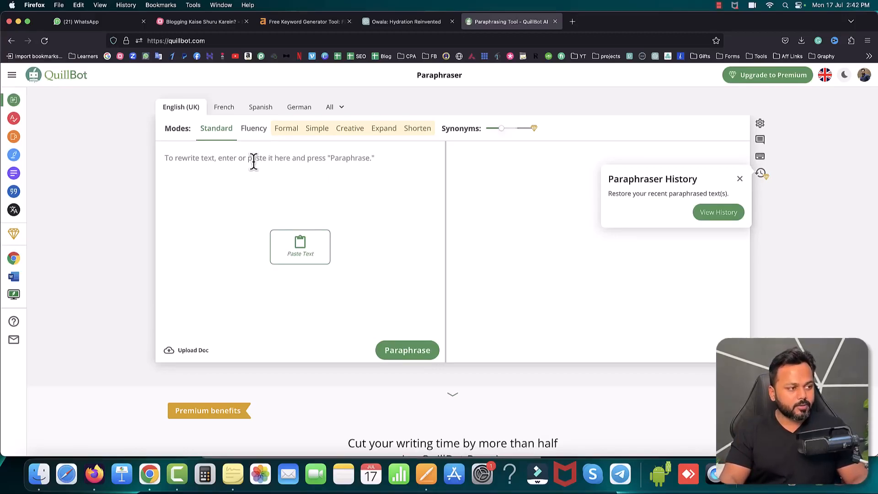
Step: Paste the copied introduction into the paraphraser, rewrite it in Standard mode and look over the rewritten text
{"action": "key", "text": "super+v"}
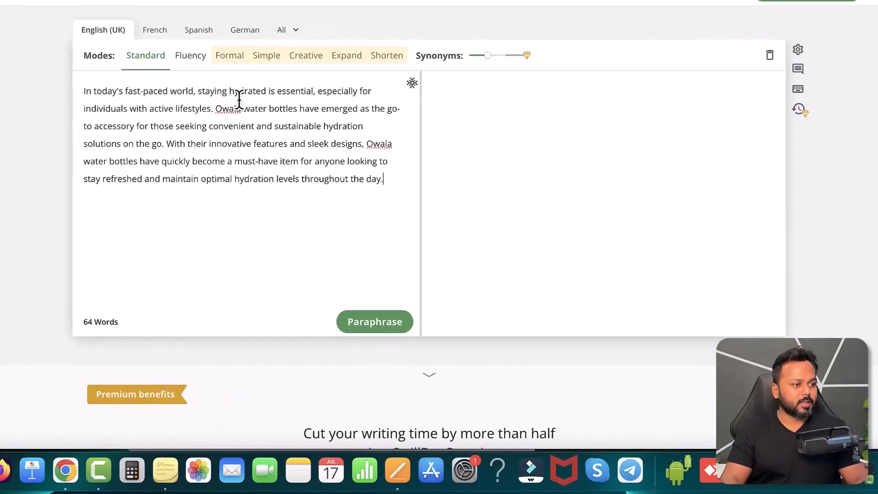
{"action": "mouse_move", "coordinate": [83, 324]}
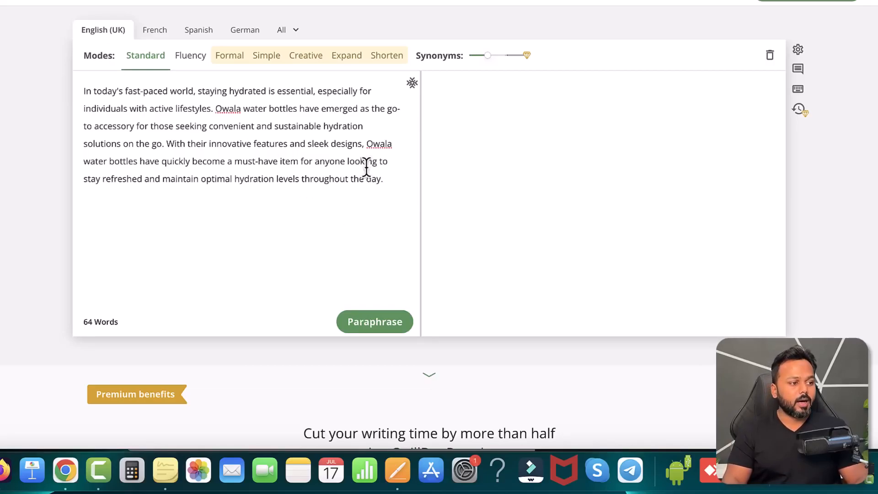
{"action": "left_click", "coordinate": [373, 330]}
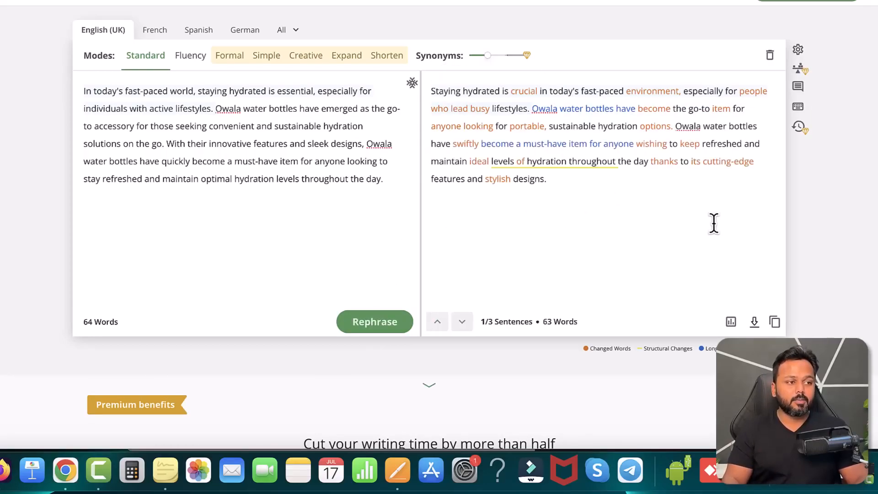
{"action": "mouse_move", "coordinate": [435, 98]}
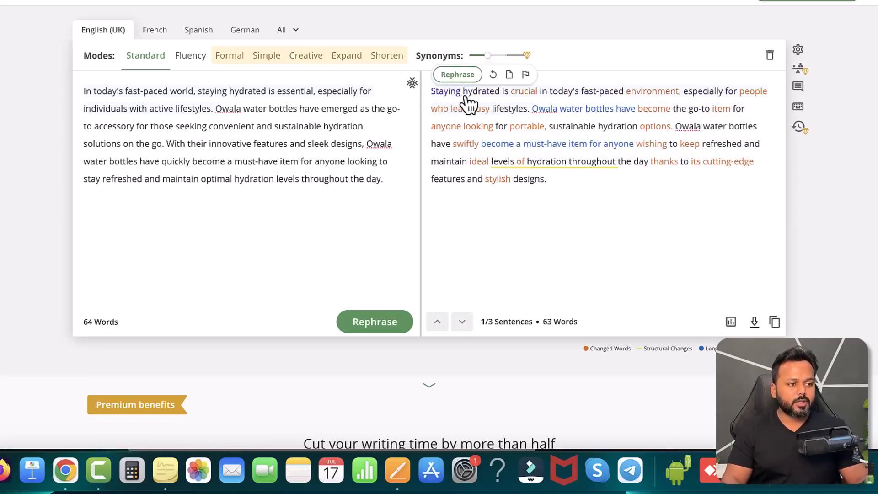
Step: Replace "today's fast-paced environment," with the suggestion "modern times," in the rewritten introduction, and copy the full rewritten text
{"action": "left_click", "coordinate": [605, 95]}
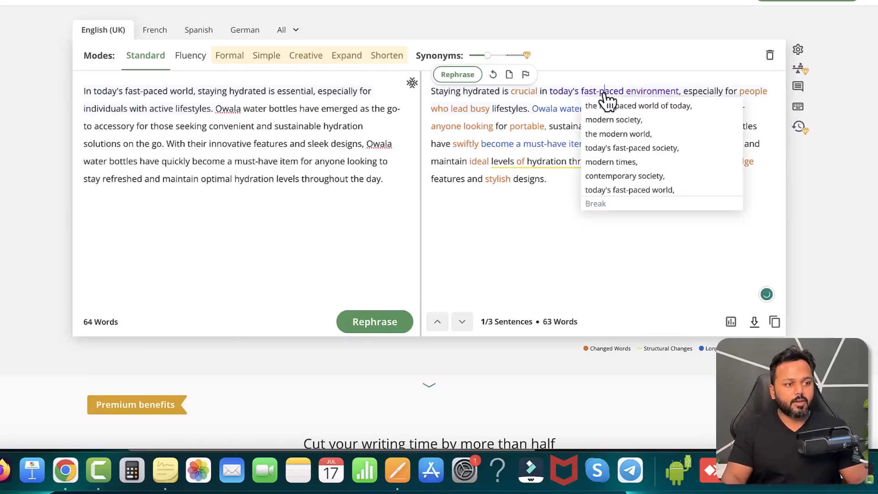
{"action": "left_click", "coordinate": [615, 163]}
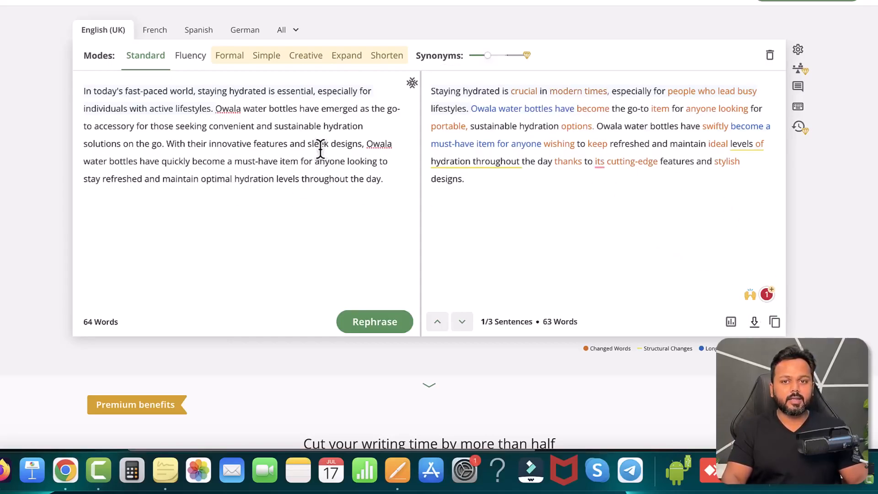
{"action": "left_click", "coordinate": [775, 324]}
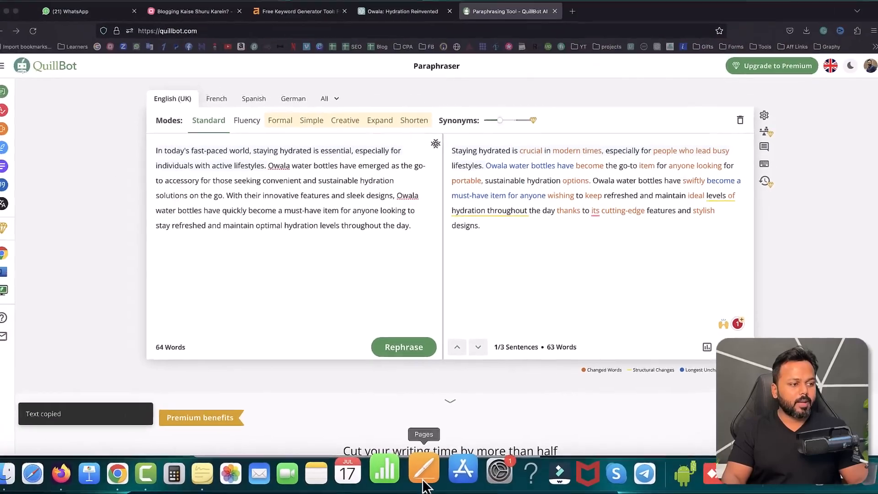
Step: In the Pages document, add a bold "Content:" label under the title and paste the rewritten introduction below it as regular, non-bold text
{"action": "left_click", "coordinate": [398, 471]}
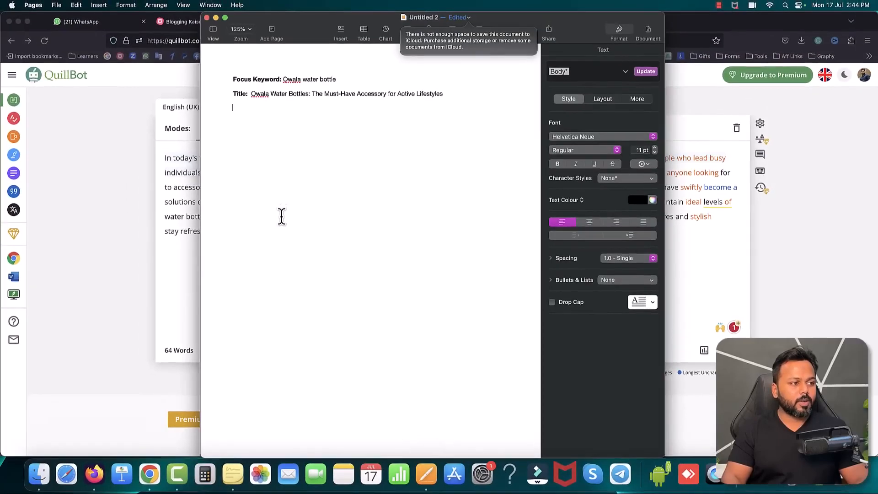
{"action": "key", "text": "super+b"}
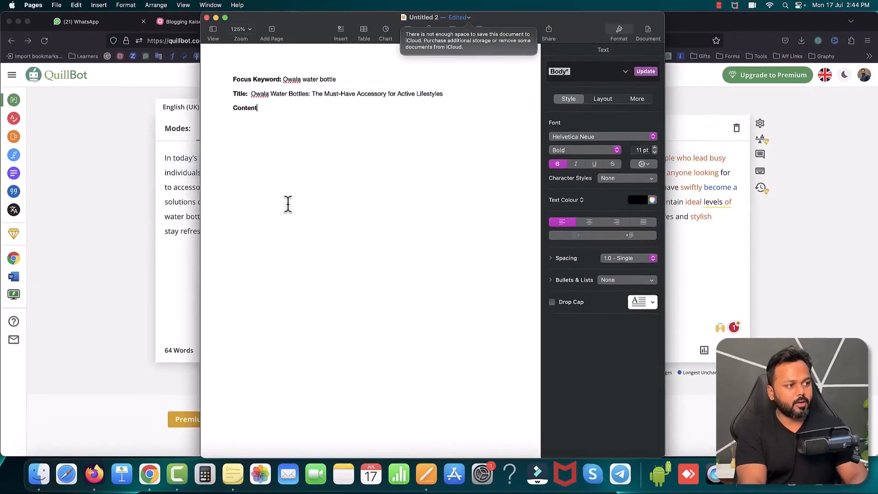
{"action": "key", "text": "Return"}
{"action": "key", "text": "super+v"}
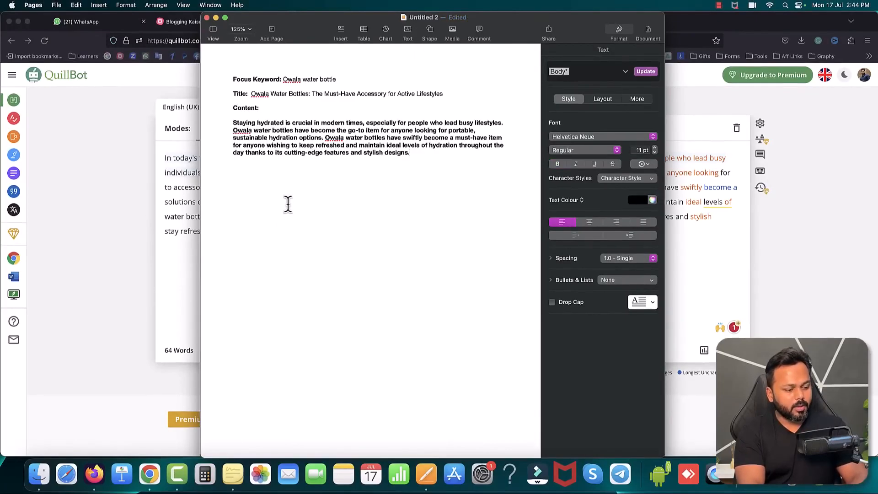
{"action": "key", "text": "super+z"}
{"action": "key", "text": "alt+shift+super+v"}
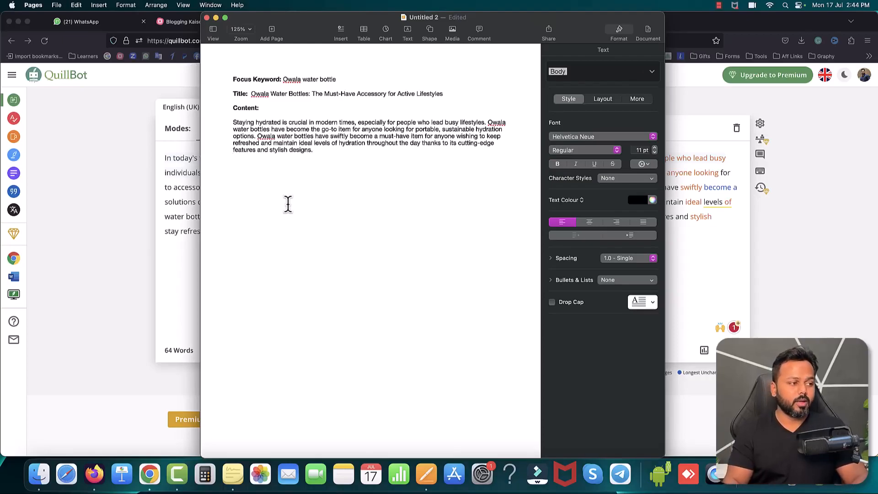
Step: Copy the first point, "Durable and High-Quality Construction", with its description from the ChatGPT article
{"action": "left_click", "coordinate": [97, 164]}
{"action": "left_click", "coordinate": [406, 22]}
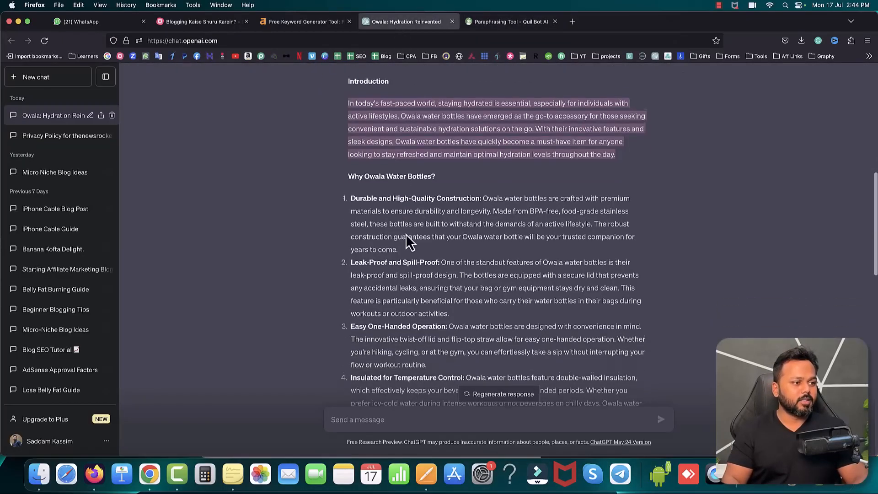
{"action": "scroll", "coordinate": [406, 238], "scroll_direction": "down", "scroll_amount": 2}
{"action": "left_click_drag", "start_coordinate": [351, 152], "coordinate": [405, 203]}
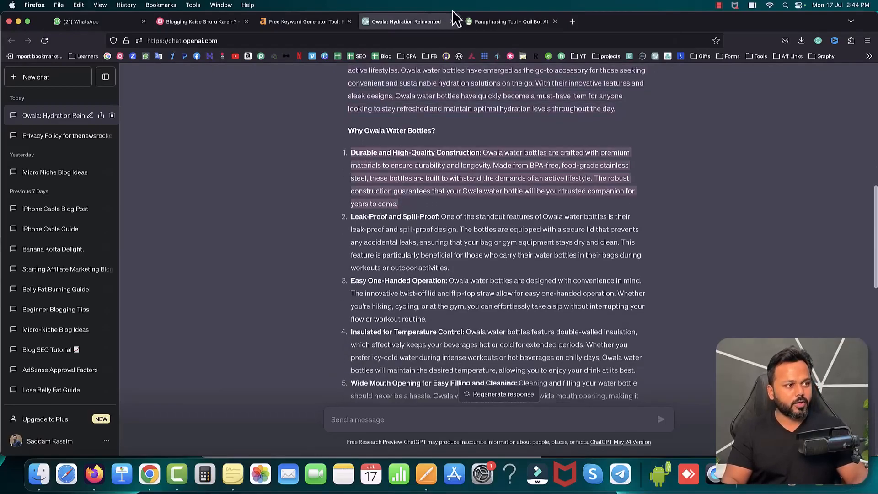
Step: Replace QuillBot's source text with the copied durability point, paraphrase it in Standard mode and copy the rewritten text
{"action": "left_click", "coordinate": [469, 22]}
{"action": "left_click_drag", "start_coordinate": [420, 231], "coordinate": [148, 148]}
{"action": "key", "text": "BackSpace"}
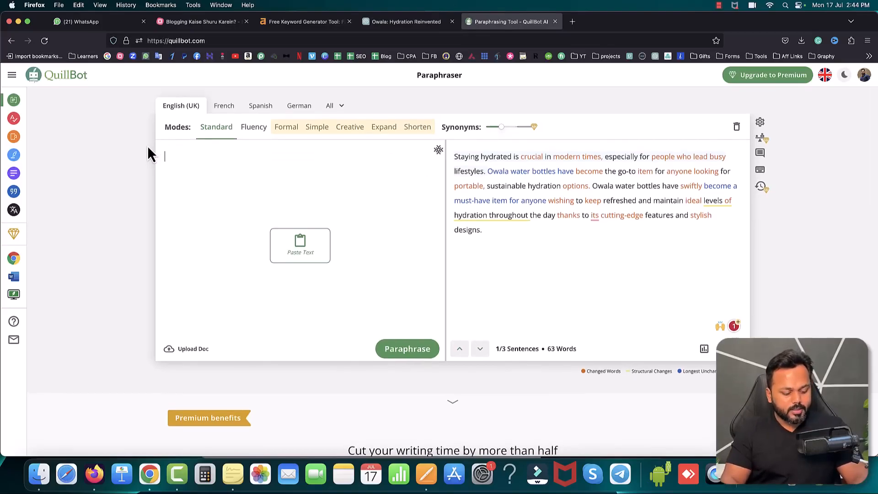
{"action": "key", "text": "super+v"}
{"action": "left_click", "coordinate": [409, 352]}
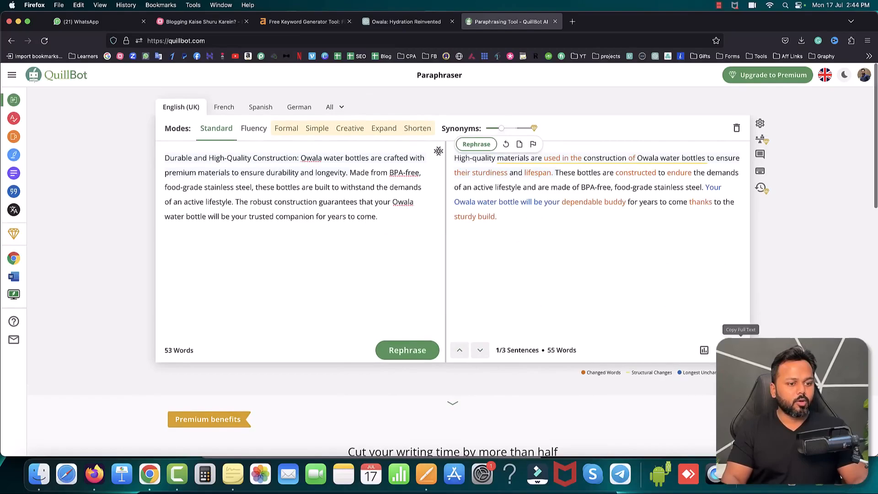
{"action": "left_click", "coordinate": [731, 350]}
Step: Paste the rewritten durability paragraph below the introduction in Pages and insert two blank lines above it
{"action": "left_click", "coordinate": [426, 474]}
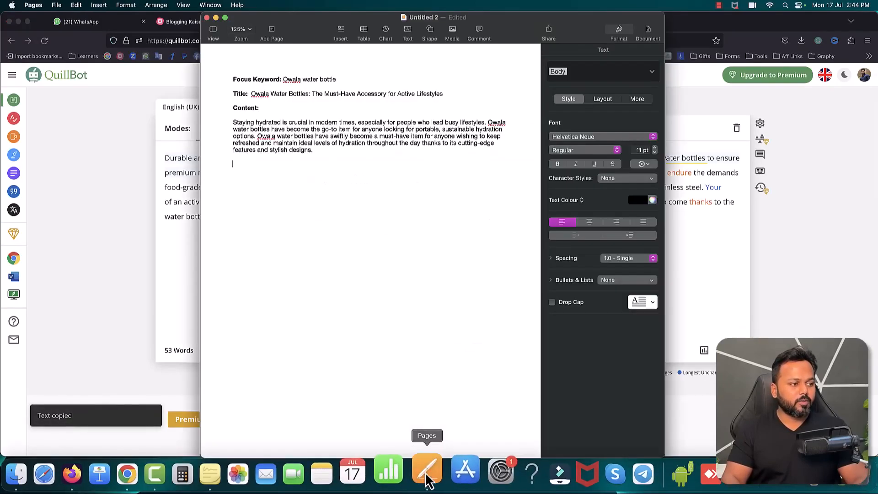
{"action": "key", "text": "super+v"}
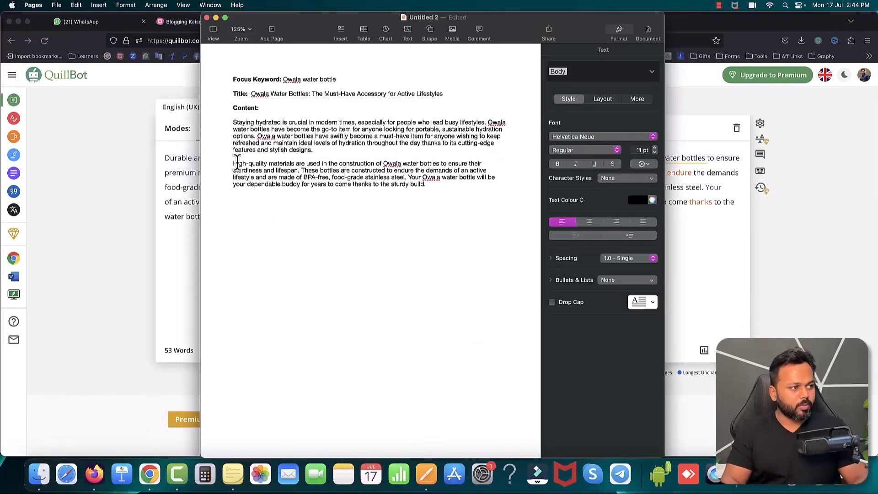
{"action": "key", "text": "Return"}
{"action": "key", "text": "Return"}
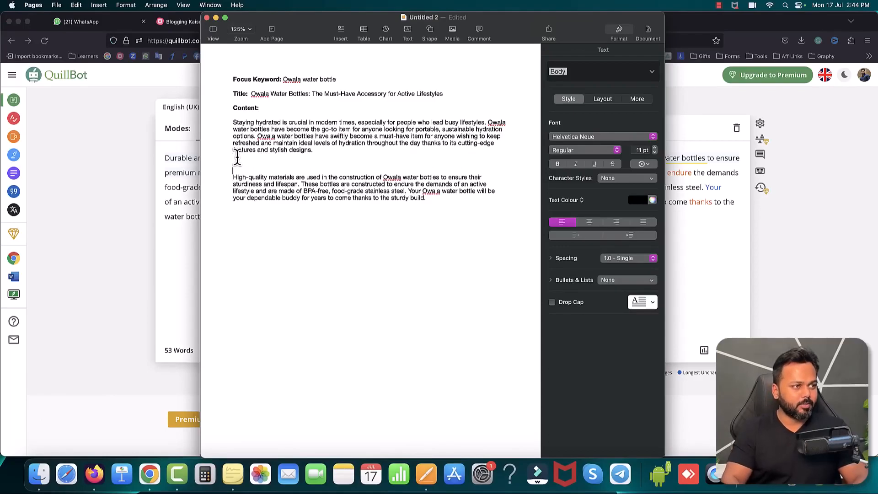
Step: Insert the article's heading "Why Owala Water Bottles?" from ChatGPT above the durability paragraph in Pages, with spacing below it and a new line after the paragraph
{"action": "left_click", "coordinate": [186, 74]}
{"action": "left_click", "coordinate": [400, 21]}
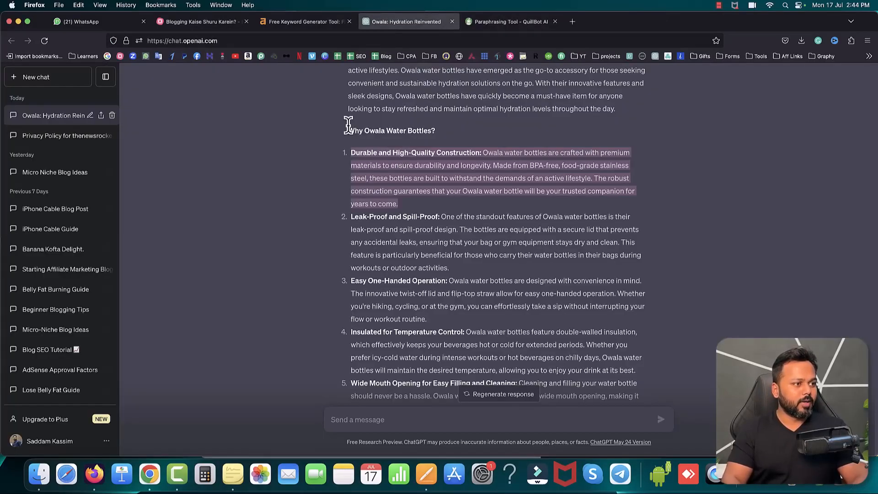
{"action": "left_click_drag", "start_coordinate": [347, 130], "coordinate": [433, 129]}
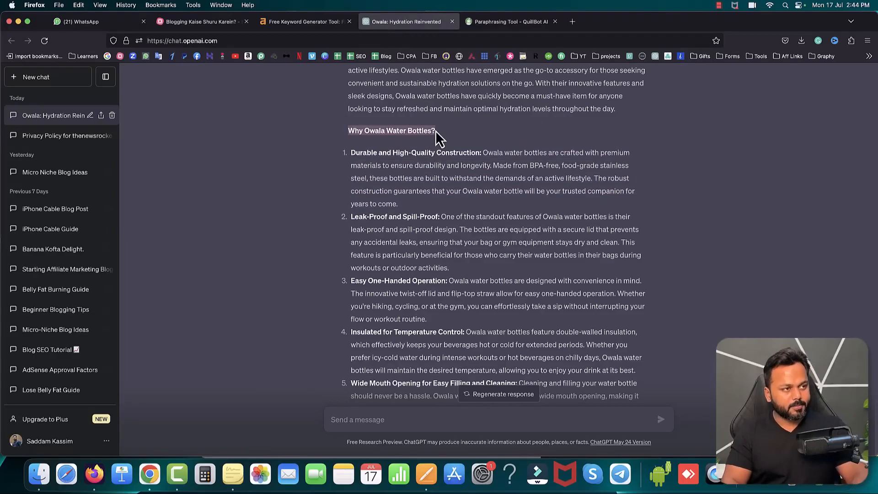
{"action": "left_click", "coordinate": [426, 474]}
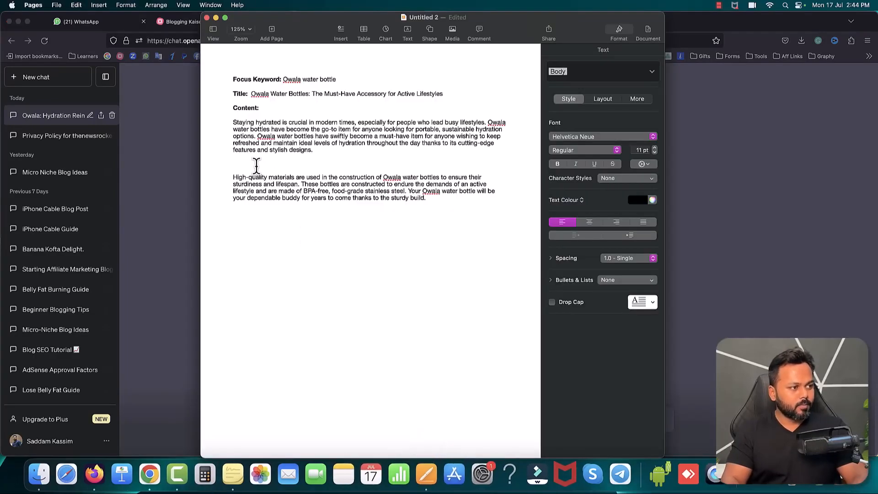
{"action": "key", "text": "super+v"}
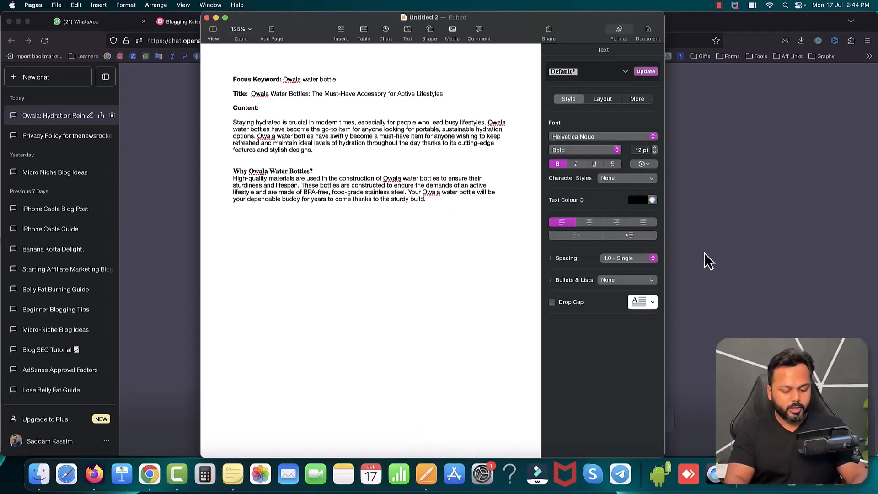
{"action": "key", "text": "Return"}
{"action": "left_click", "coordinate": [460, 232]}
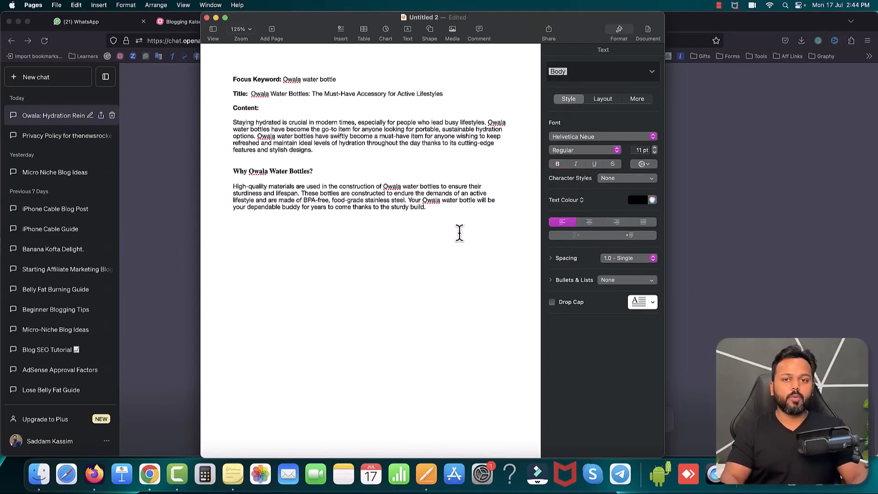
{"action": "key", "text": "Return"}
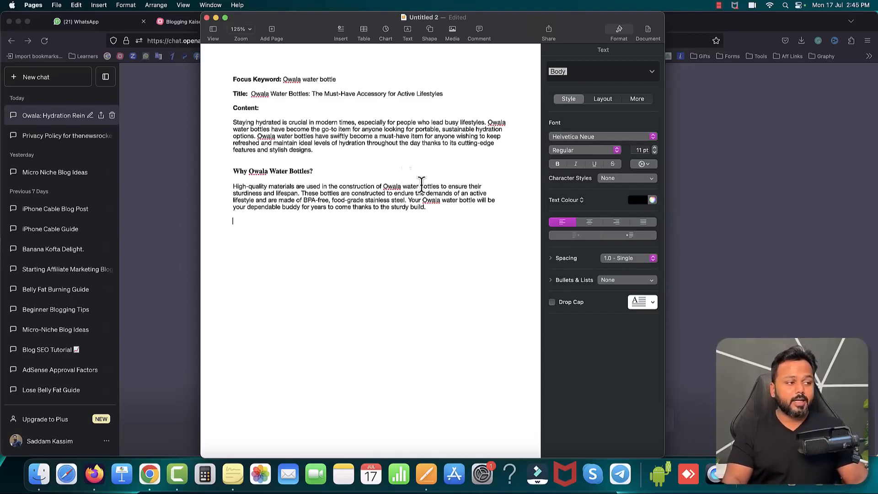
Step: Review the content assembled in the Pages document and check the blogging mind map for the remaining content-writing stage
{"action": "left_click_drag", "start_coordinate": [234, 114], "coordinate": [433, 214]}
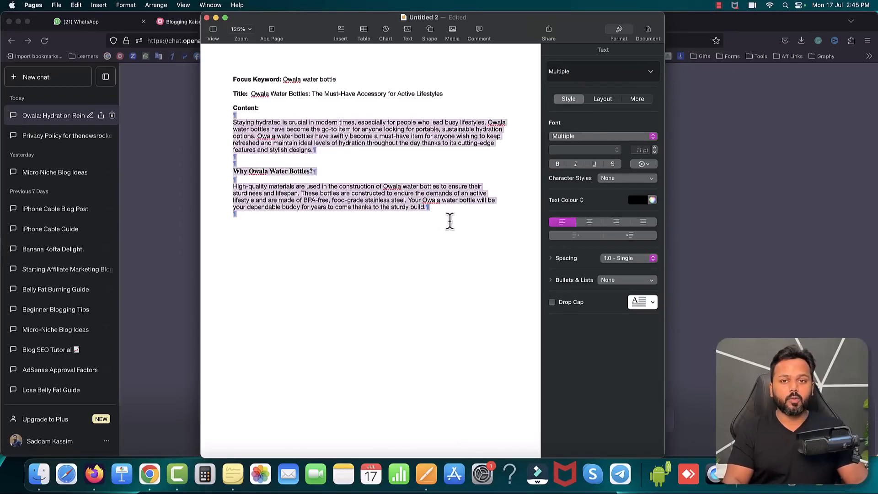
{"action": "left_click", "coordinate": [440, 217]}
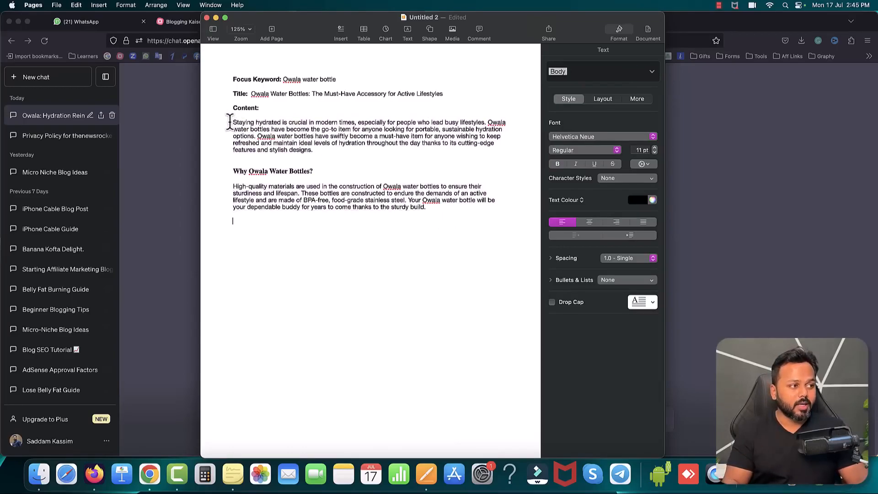
{"action": "left_click_drag", "start_coordinate": [233, 122], "coordinate": [285, 122]}
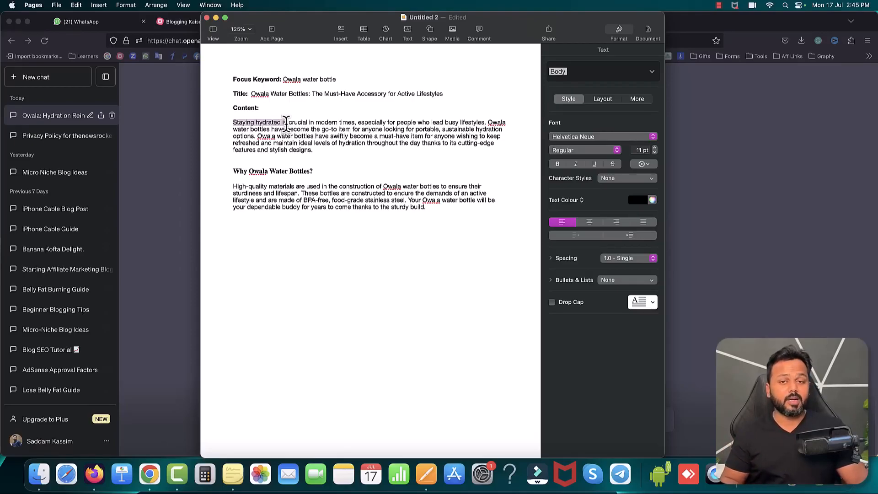
{"action": "left_click", "coordinate": [293, 124]}
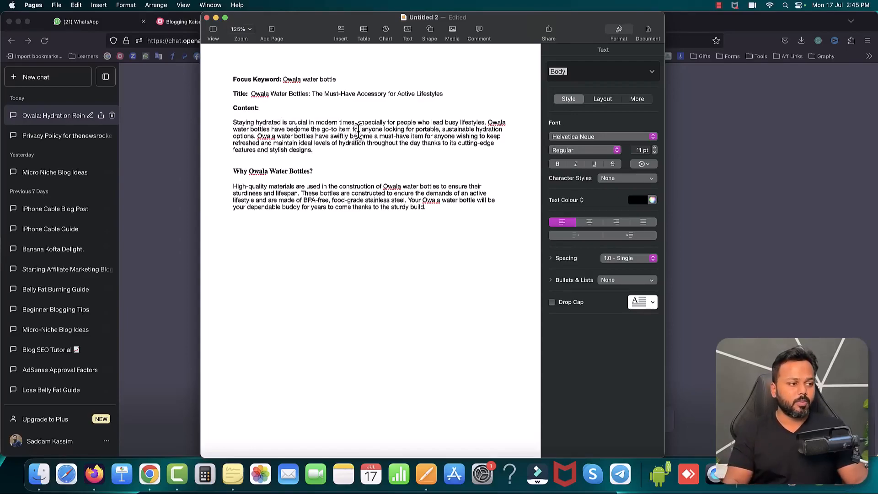
{"action": "left_click", "coordinate": [407, 228]}
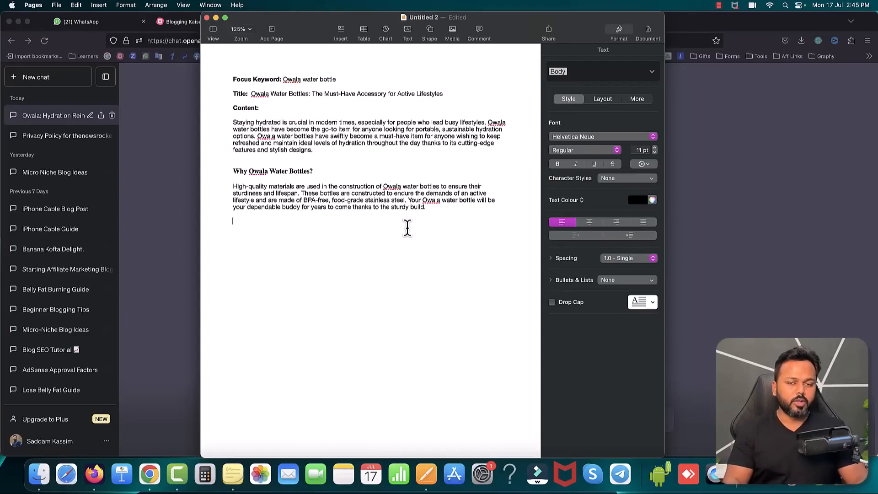
{"action": "left_click", "coordinate": [149, 185]}
{"action": "left_click", "coordinate": [204, 23]}
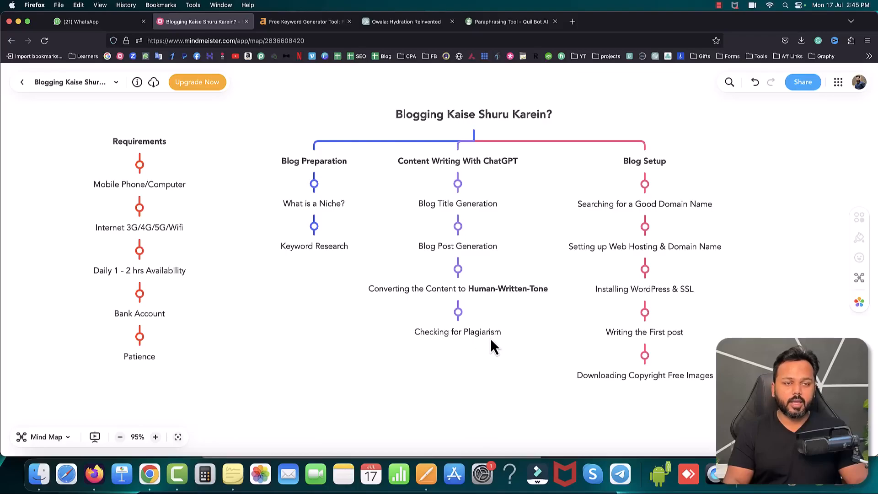
Step: Copy the rewritten introduction paragraph under "Content:" in the Pages document and return to the browser
{"action": "left_click", "coordinate": [433, 472]}
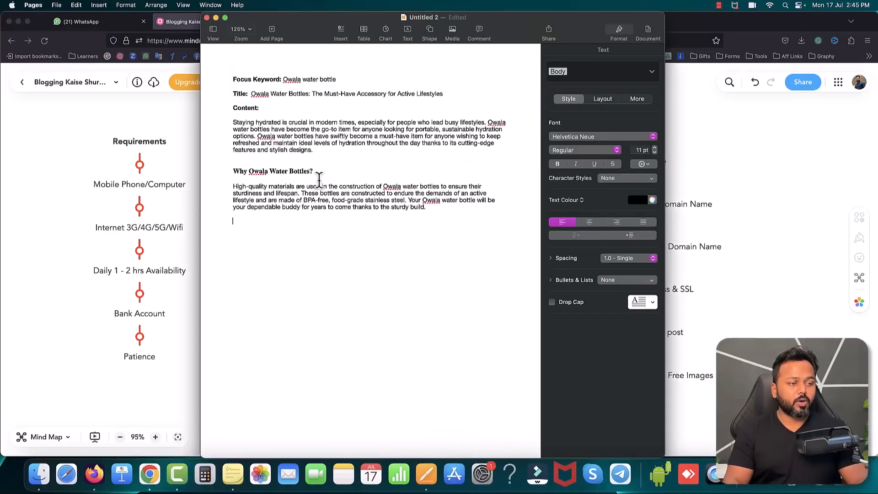
{"action": "left_click_drag", "start_coordinate": [233, 122], "coordinate": [313, 152]}
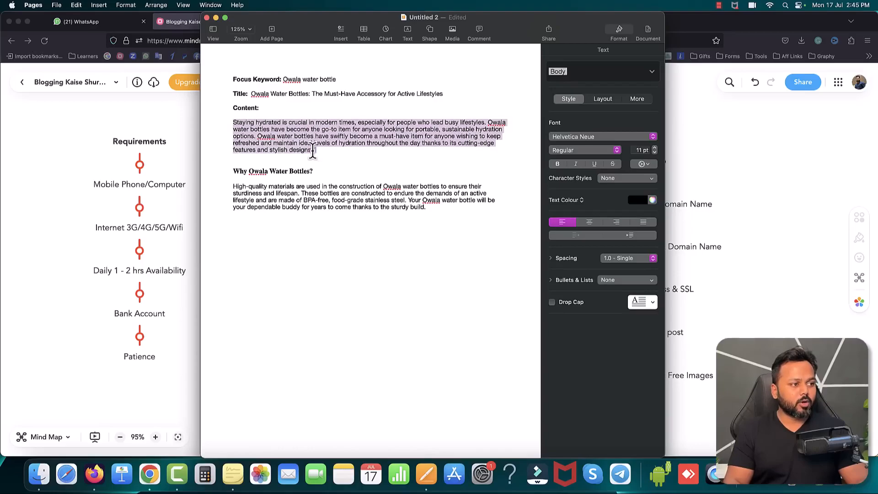
{"action": "left_click", "coordinate": [148, 122]}
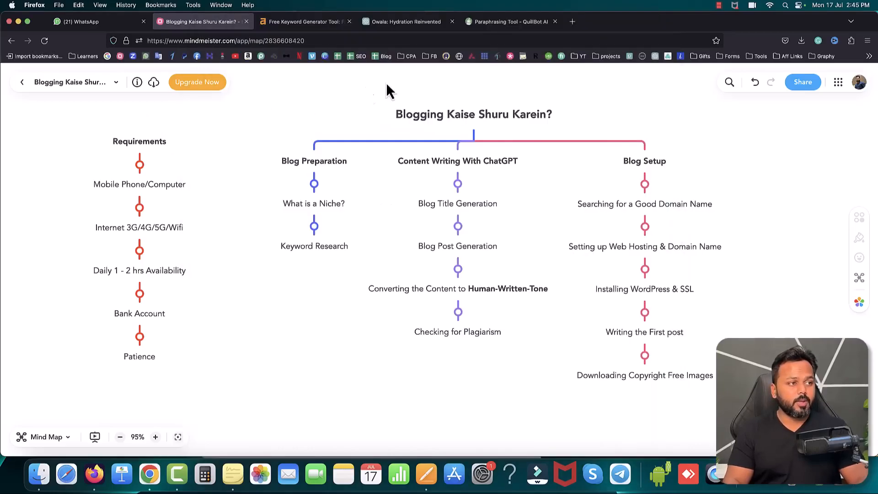
Step: Search Google for "duplichecker" in a new browser tab and open the Duplichecker plagiarism checker at its text entry box
{"action": "left_click", "coordinate": [574, 28]}
{"action": "left_click", "coordinate": [106, 56]}
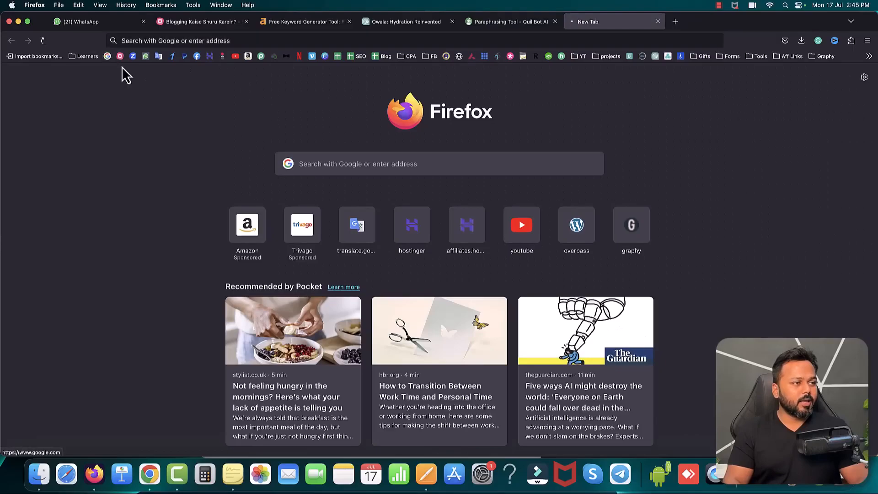
{"action": "type", "text": "dupli"}
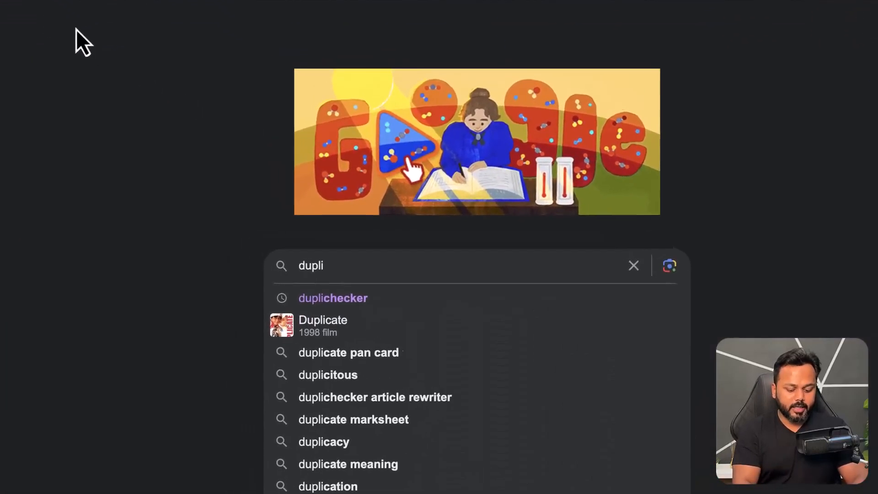
{"action": "key", "text": "Down"}
{"action": "key", "text": "Return"}
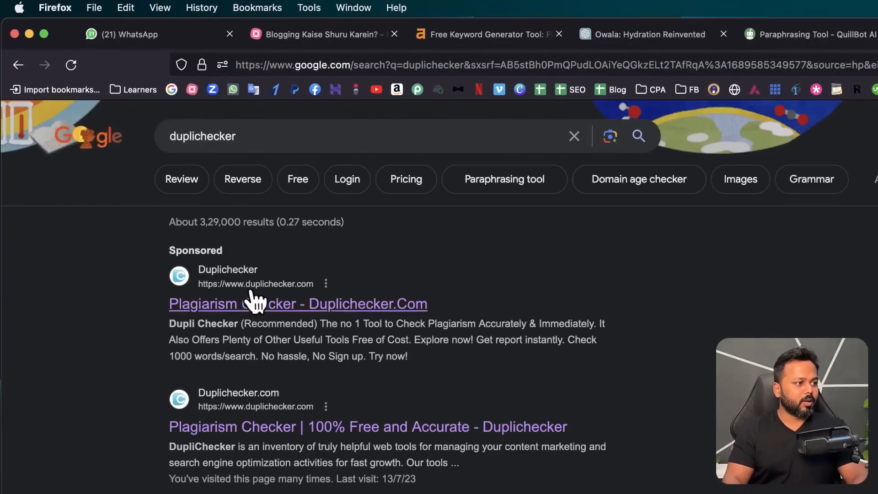
{"action": "left_click", "coordinate": [271, 310]}
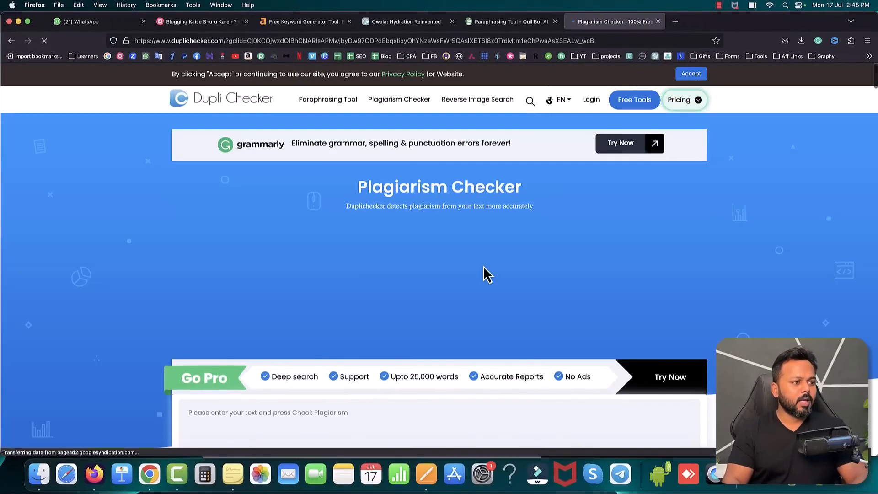
{"action": "scroll", "coordinate": [729, 293], "scroll_direction": "down", "scroll_amount": 5}
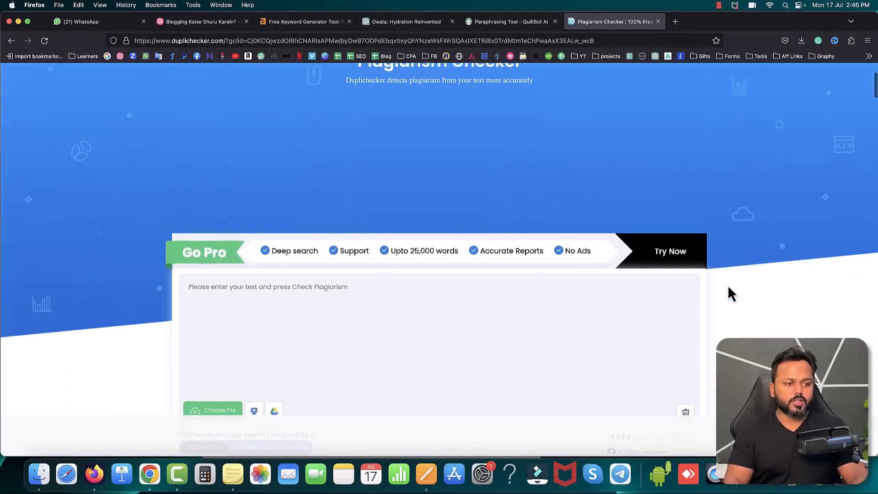
{"action": "scroll", "coordinate": [729, 288], "scroll_direction": "down", "scroll_amount": 3}
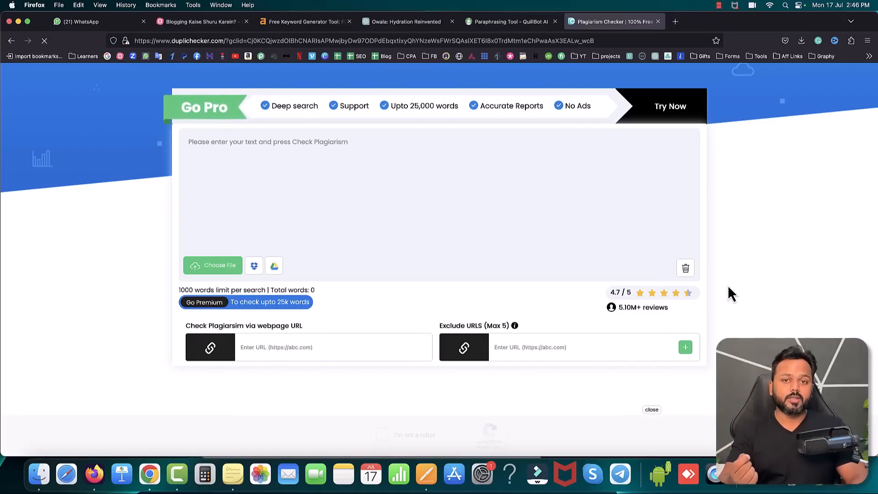
Step: Paste the rewritten introduction paragraph into Duplichecker and run the plagiarism check, completing the bicycle image verification
{"action": "left_click", "coordinate": [294, 160]}
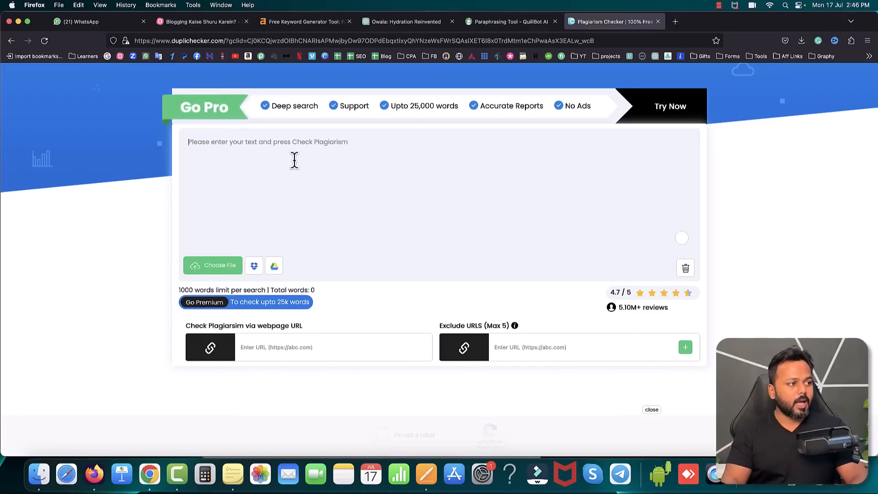
{"action": "key", "text": "super+v"}
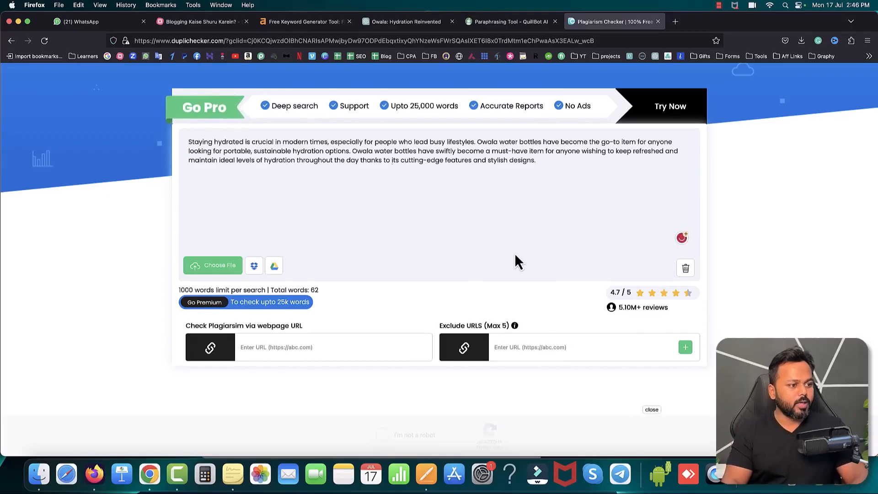
{"action": "scroll", "coordinate": [515, 253], "scroll_direction": "down", "scroll_amount": 3}
{"action": "left_click", "coordinate": [382, 286]}
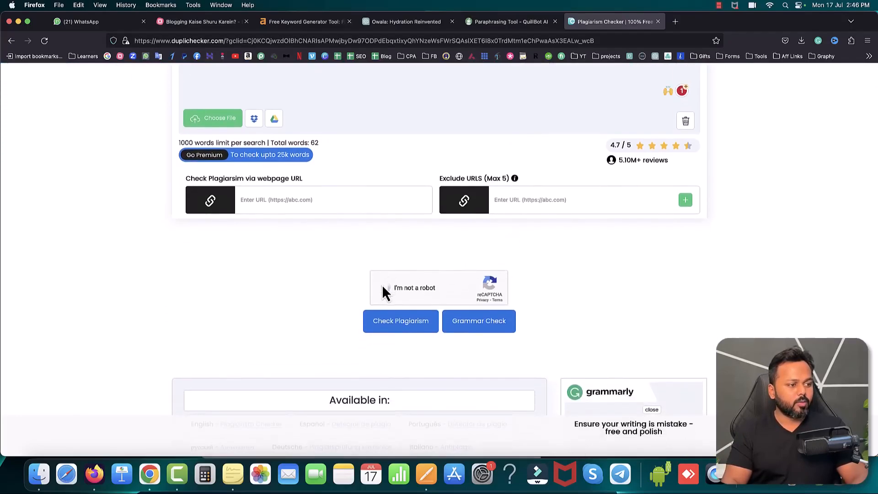
{"action": "left_click", "coordinate": [459, 324]}
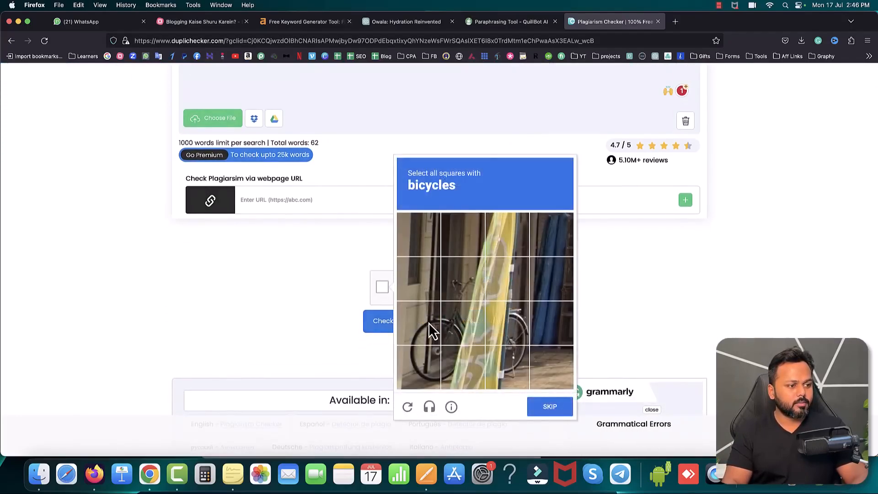
{"action": "left_click", "coordinate": [429, 323]}
{"action": "left_click", "coordinate": [459, 372]}
{"action": "left_click", "coordinate": [506, 365]}
{"action": "left_click", "coordinate": [510, 333]}
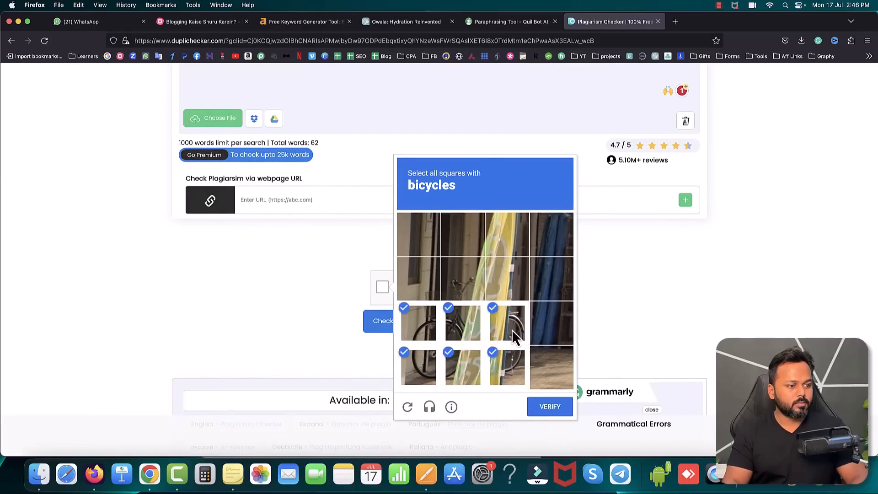
{"action": "left_click", "coordinate": [550, 406]}
{"action": "left_click", "coordinate": [405, 325]}
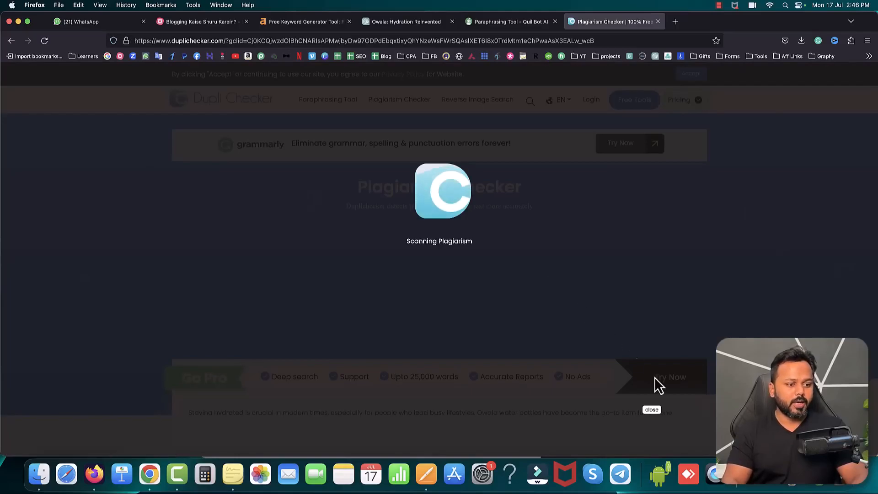
Step: Close the ad banner and review the plagiarism and uniqueness percentages in the introduction's scan results
{"action": "left_click", "coordinate": [654, 412]}
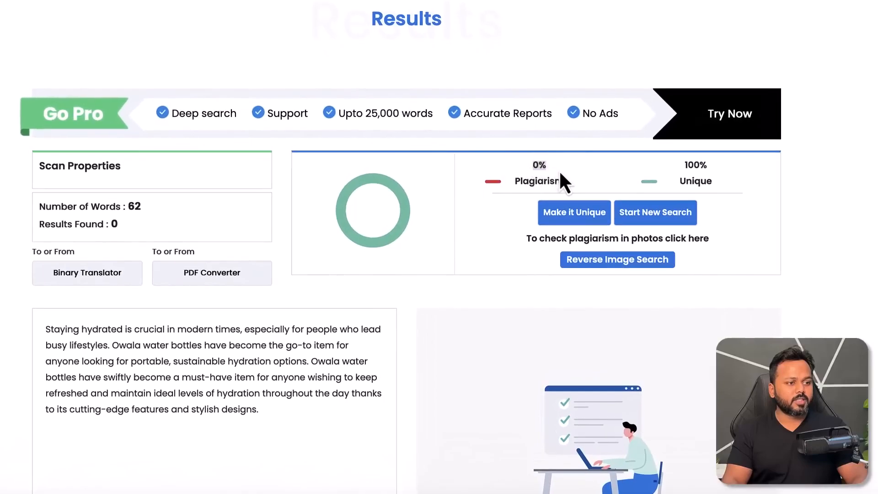
{"action": "left_click_drag", "start_coordinate": [561, 174], "coordinate": [570, 183]}
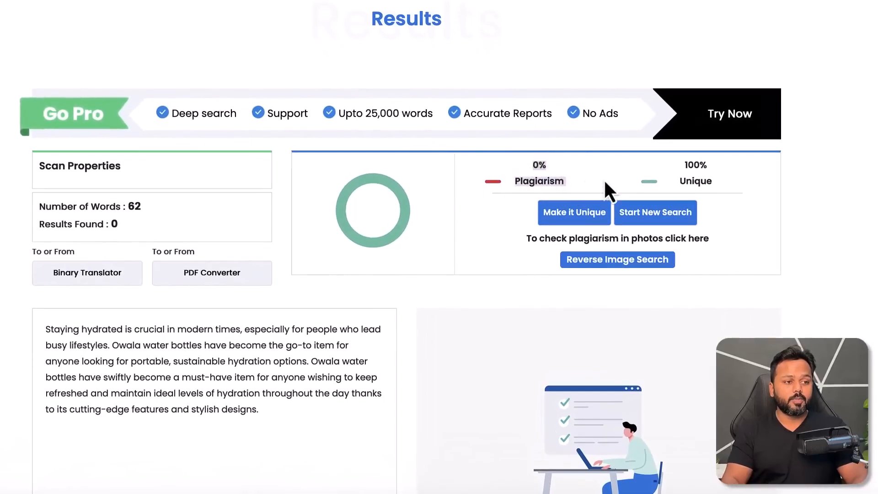
{"action": "left_click_drag", "start_coordinate": [679, 168], "coordinate": [716, 197]}
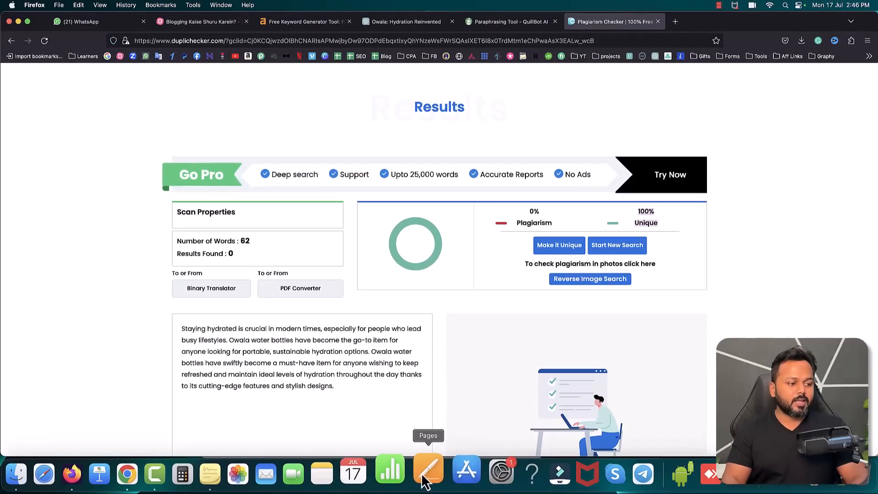
Step: Review the assembled article in the Pages document and return to the blogging mind map in Firefox
{"action": "left_click", "coordinate": [427, 474]}
{"action": "left_click", "coordinate": [381, 270]}
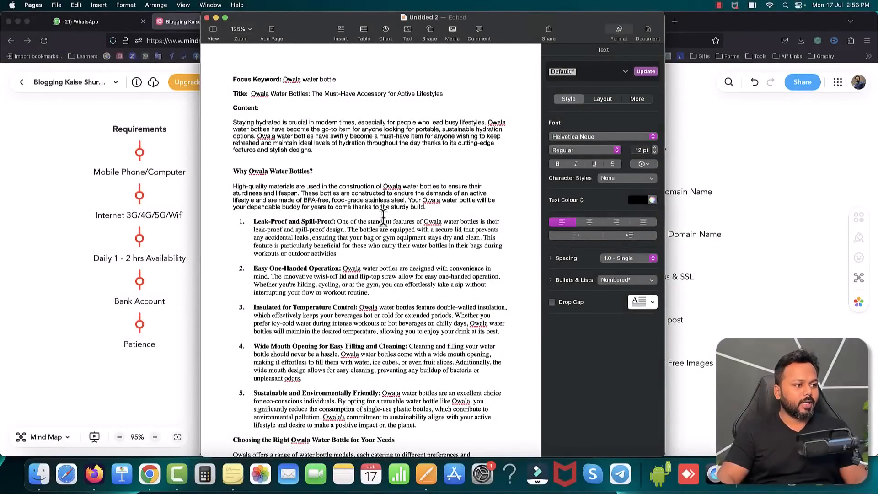
{"action": "left_click", "coordinate": [793, 193]}
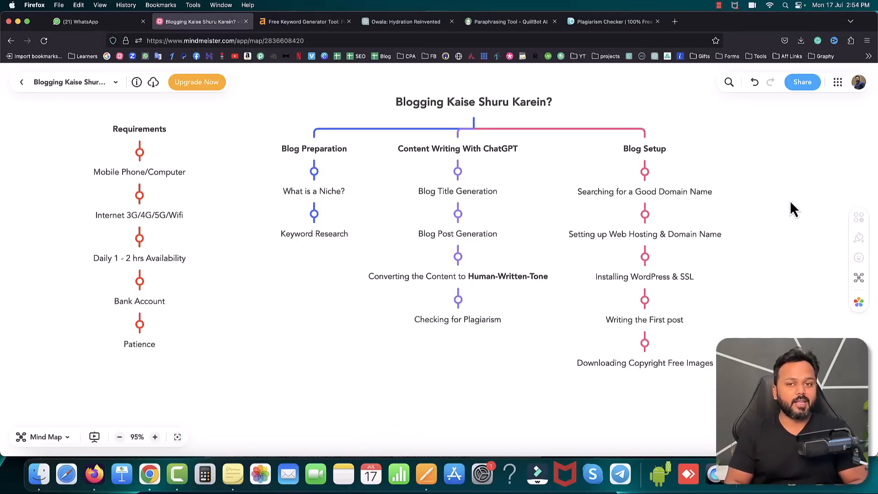
Step: Close the finished keyword, ChatGPT, QuillBot and plagiarism tabs and open expireddomains.net in a new tab
{"action": "left_click", "coordinate": [452, 22]}
{"action": "left_click", "coordinate": [452, 22]}
{"action": "left_click", "coordinate": [452, 22]}
{"action": "left_click", "coordinate": [366, 23]}
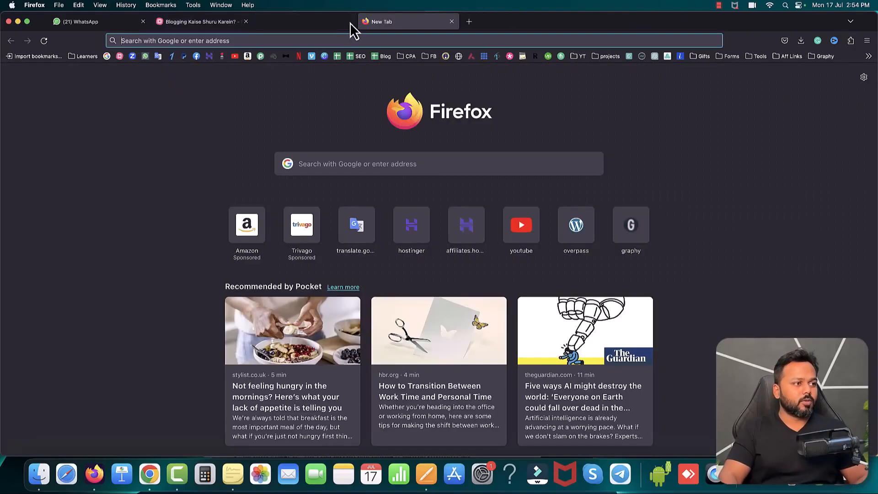
{"action": "left_click", "coordinate": [349, 22]}
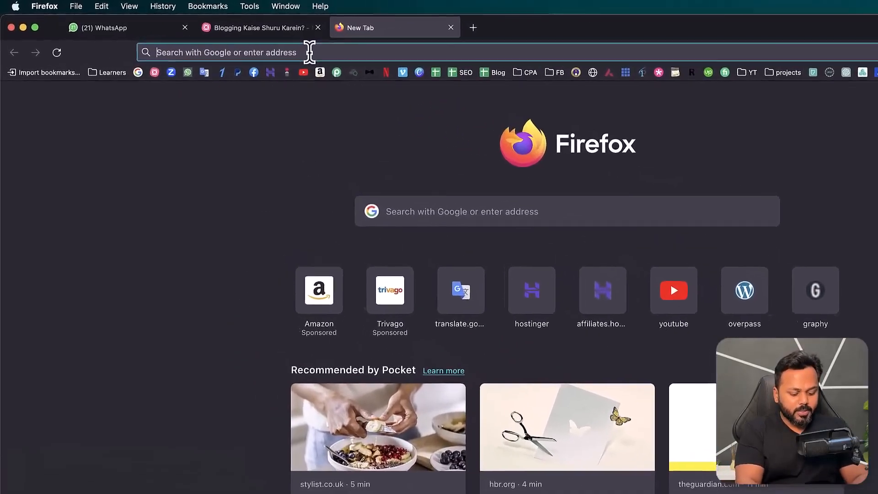
{"action": "type", "text": "expireddomains.net/"}
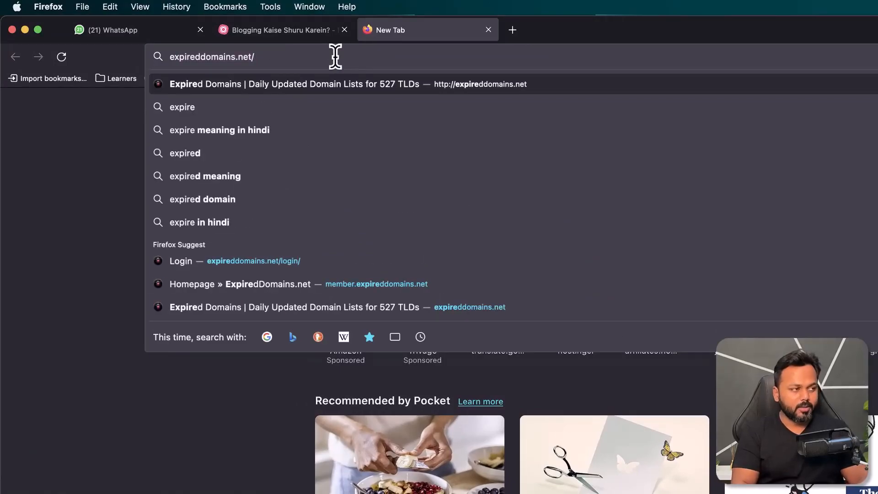
{"action": "key", "text": "Return"}
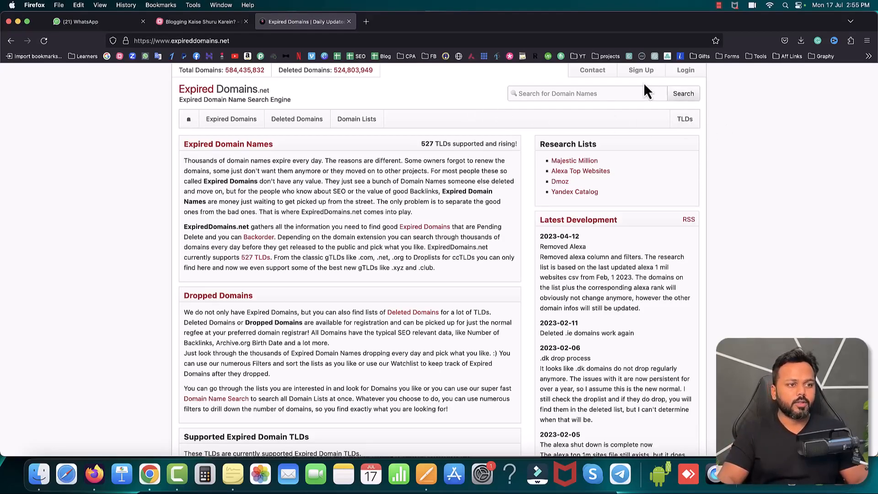
Step: Log in to ExpiredDomains.net with the saved account credentials and search its domain lists for waterbottle.com
{"action": "left_click", "coordinate": [686, 70]}
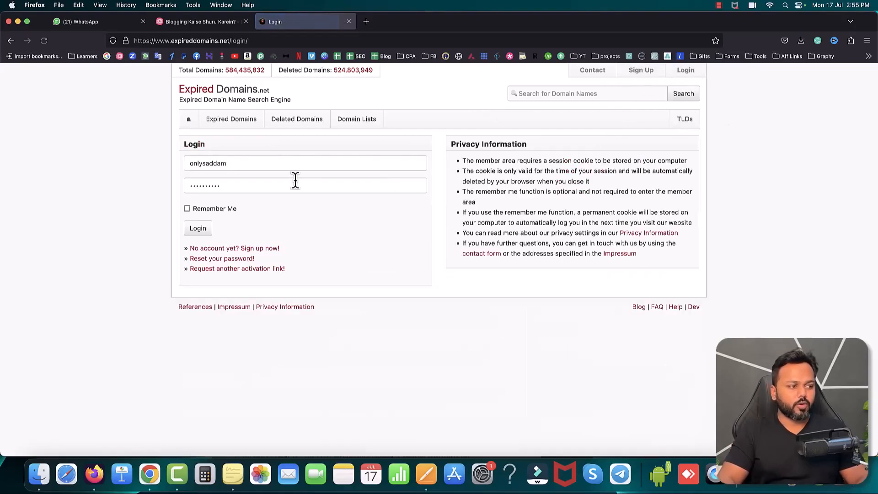
{"action": "left_click", "coordinate": [204, 233]}
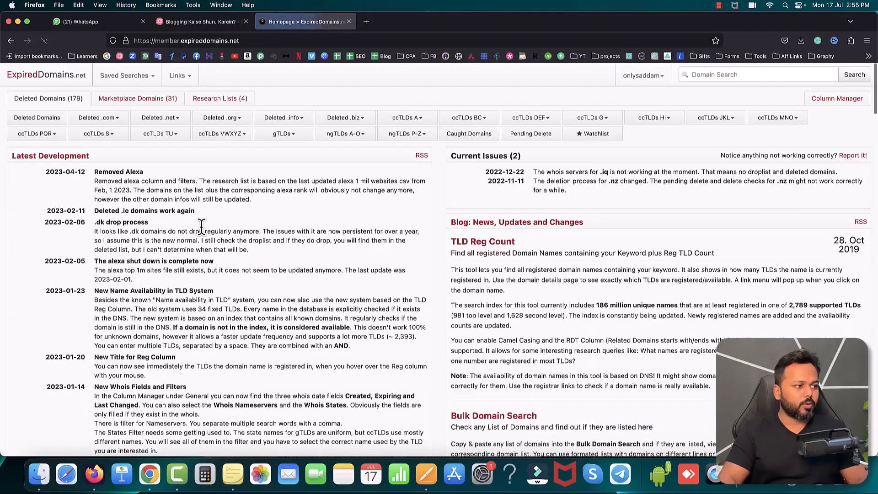
{"action": "left_click", "coordinate": [710, 74]}
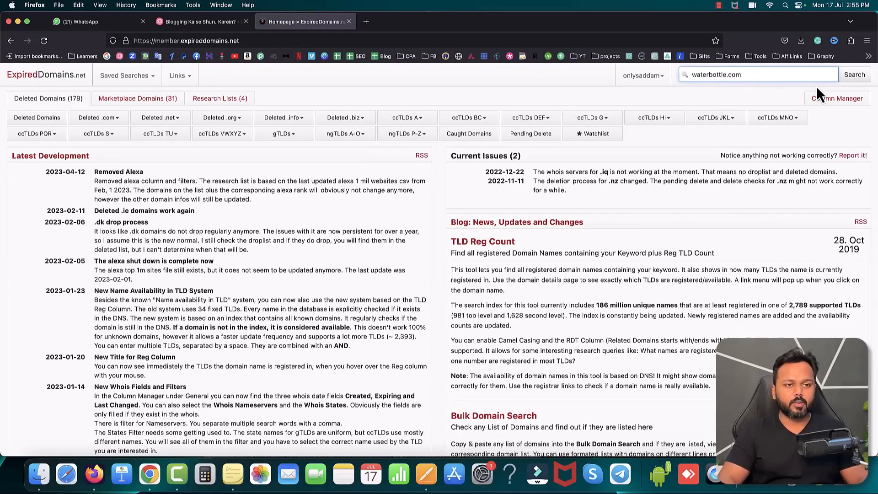
{"action": "left_click", "coordinate": [855, 75]}
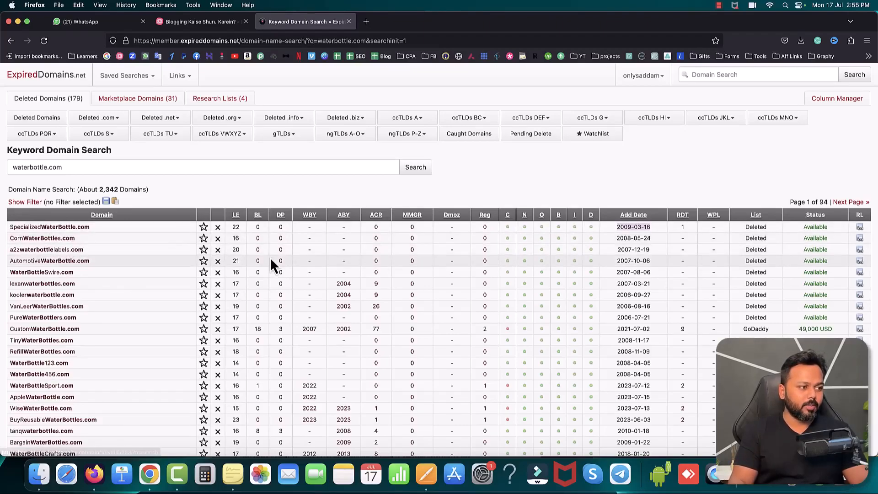
{"action": "left_click_drag", "start_coordinate": [617, 238], "coordinate": [631, 238]}
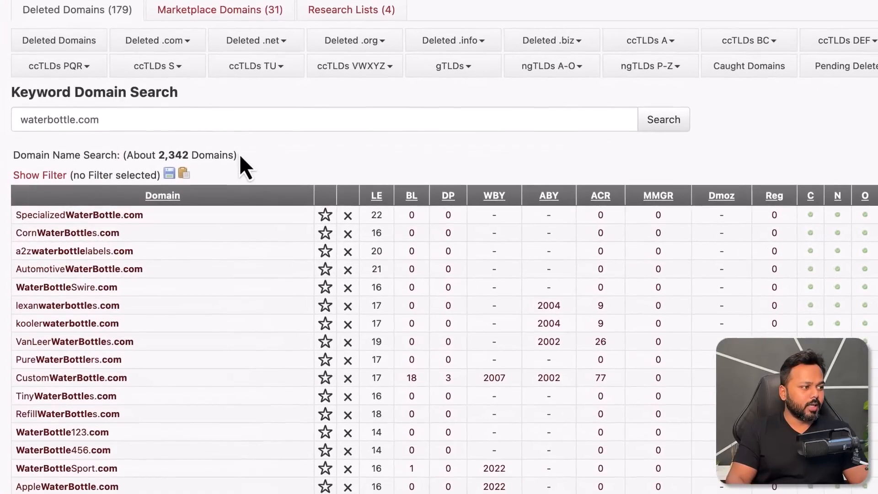
Step: Show the filters for the waterbottle.com domain search and restrict it to only available domains
{"action": "left_click", "coordinate": [32, 175]}
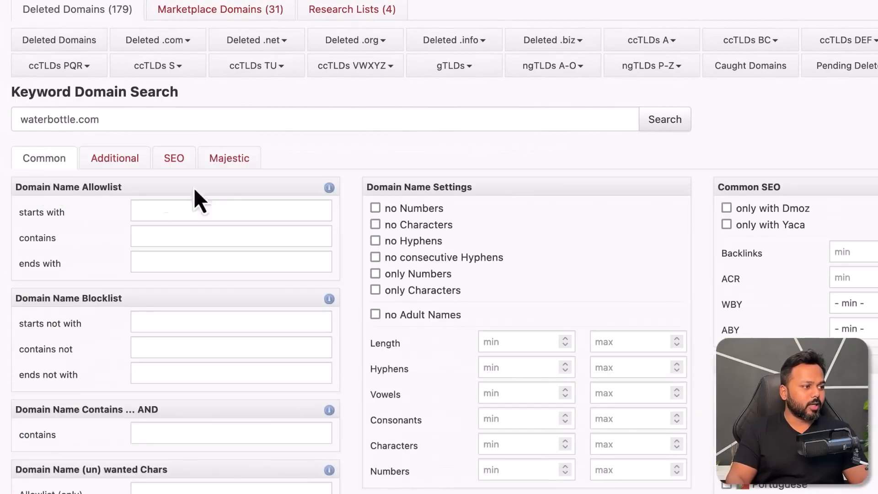
{"action": "scroll", "coordinate": [723, 192], "scroll_direction": "down", "scroll_amount": 5}
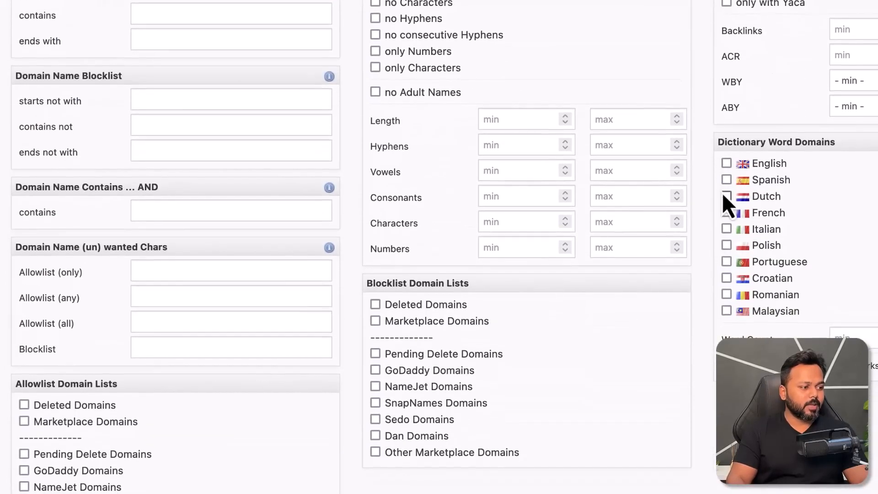
{"action": "scroll", "coordinate": [723, 196], "scroll_direction": "down", "scroll_amount": 3}
{"action": "left_click", "coordinate": [551, 228]}
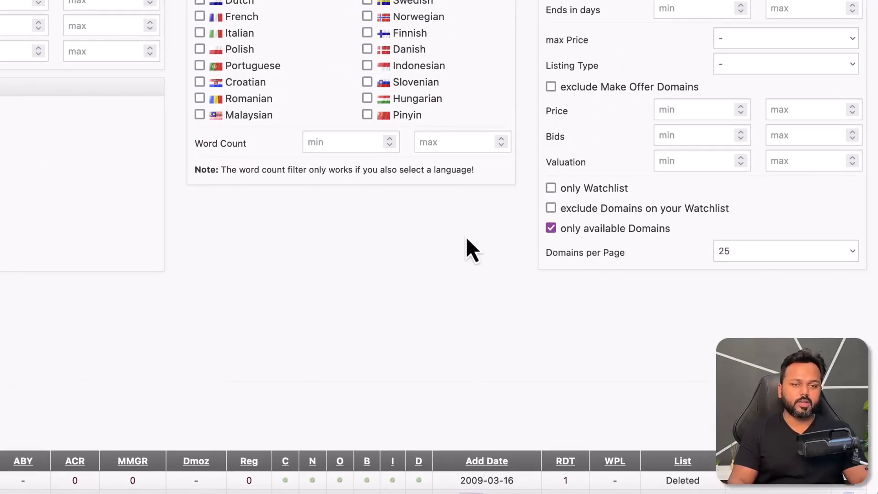
Step: Set the domain name filters to no Numbers, no Hyphens and only Characters, and apply them to the search
{"action": "scroll", "coordinate": [265, 252], "scroll_direction": "up", "scroll_amount": 4}
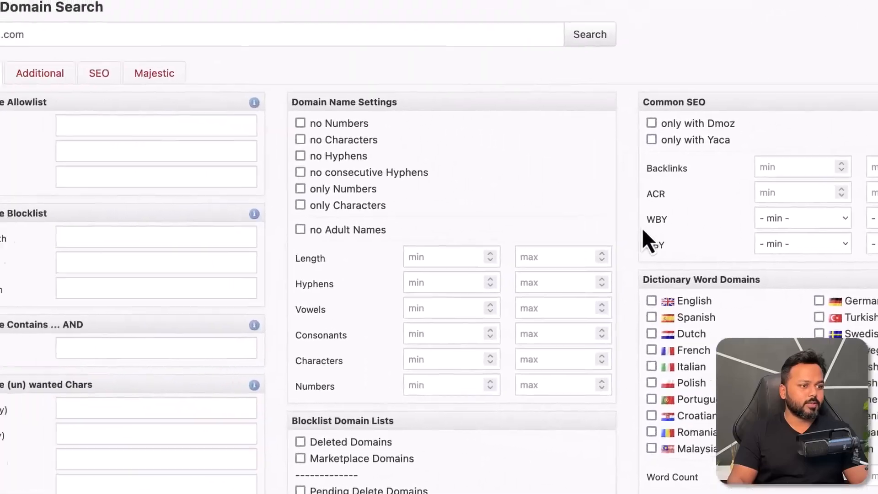
{"action": "left_click", "coordinate": [375, 219]}
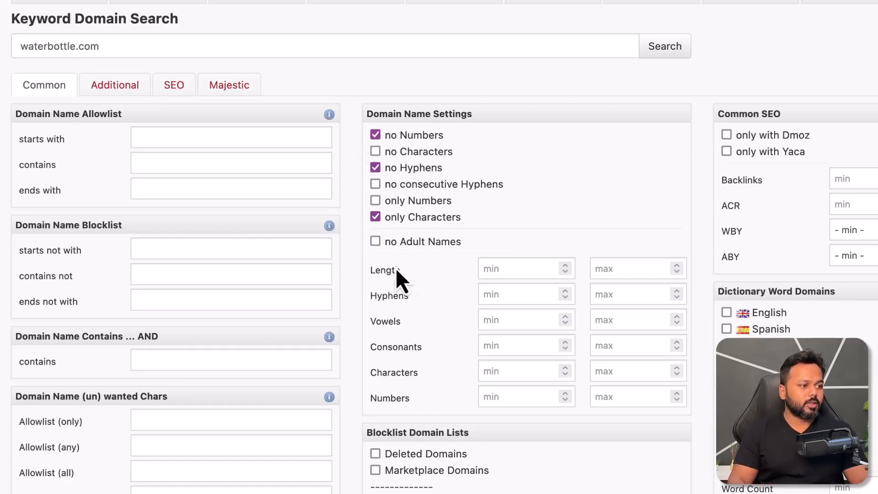
{"action": "scroll", "coordinate": [471, 256], "scroll_direction": "down", "scroll_amount": 7}
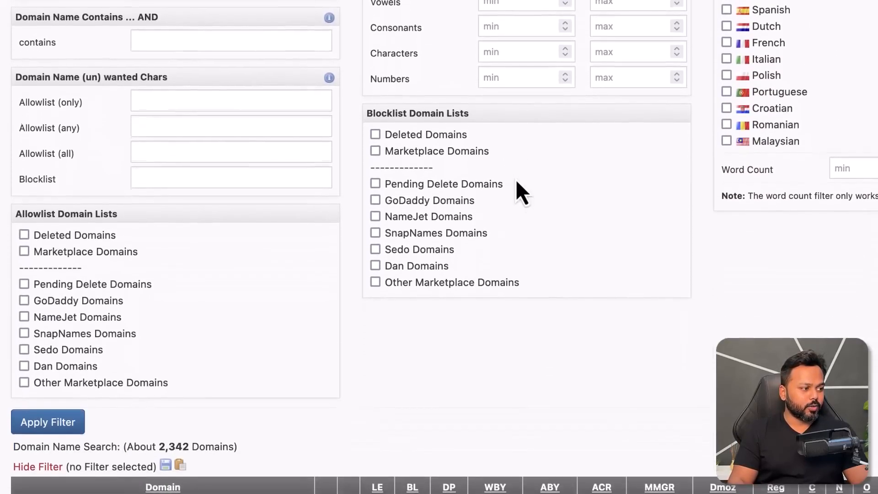
{"action": "left_click", "coordinate": [68, 414]}
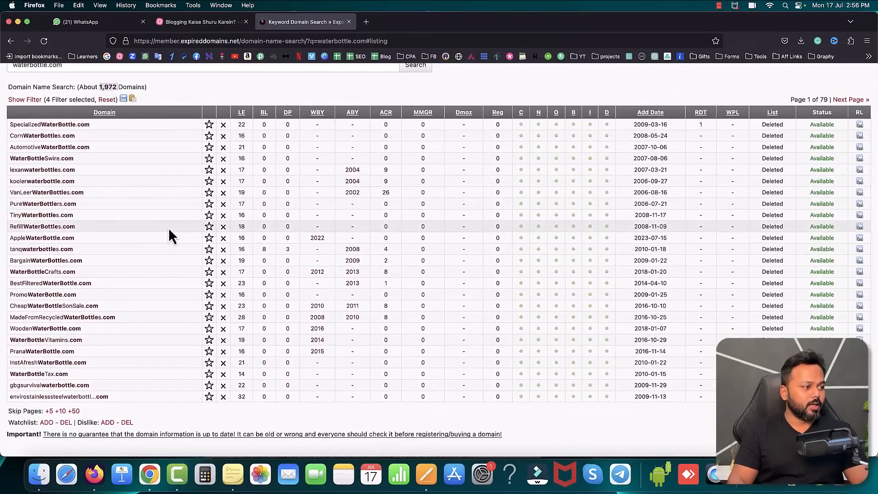
Step: Review the available domains sorted by most backlinks, highlighting FlaskWaterBottle.com, and return to the blogging mind map
{"action": "scroll", "coordinate": [169, 227], "scroll_direction": "up", "scroll_amount": 3}
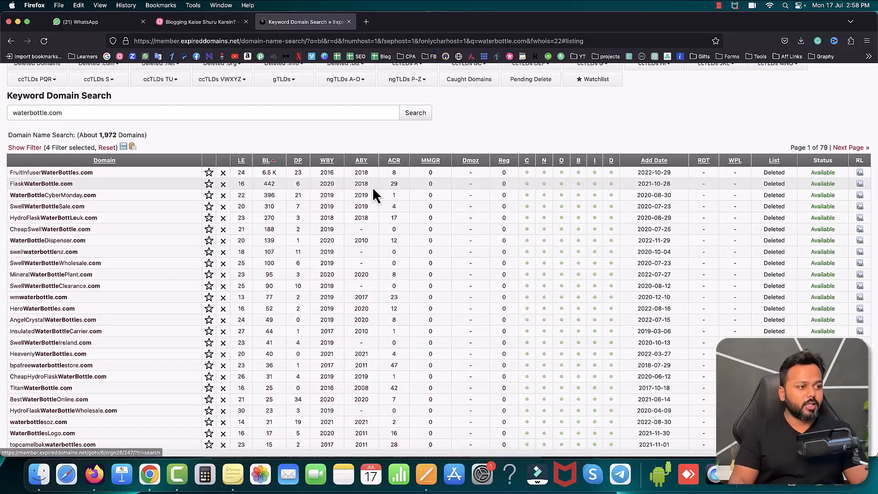
{"action": "mouse_move", "coordinate": [327, 195]}
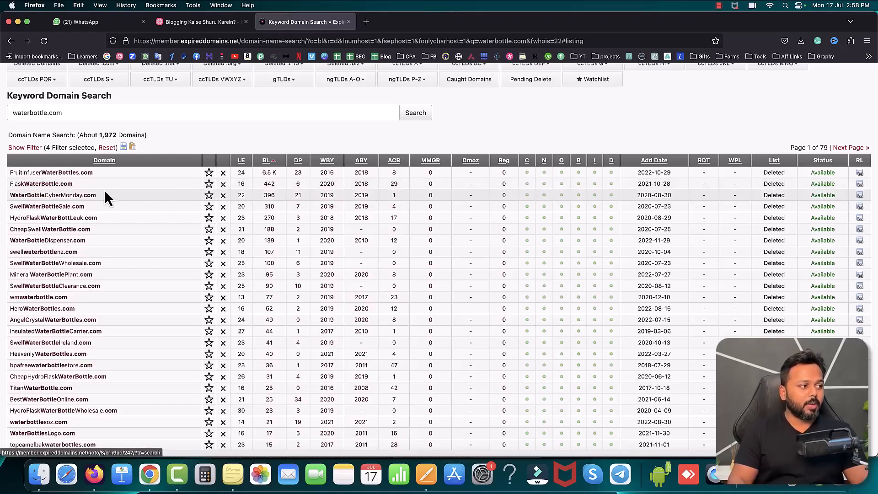
{"action": "left_click_drag", "start_coordinate": [77, 185], "coordinate": [6, 186]}
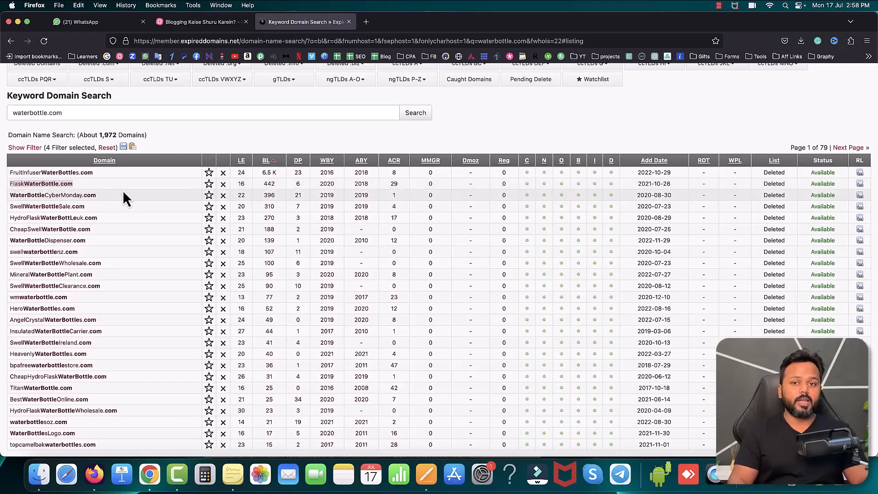
{"action": "left_click", "coordinate": [204, 22]}
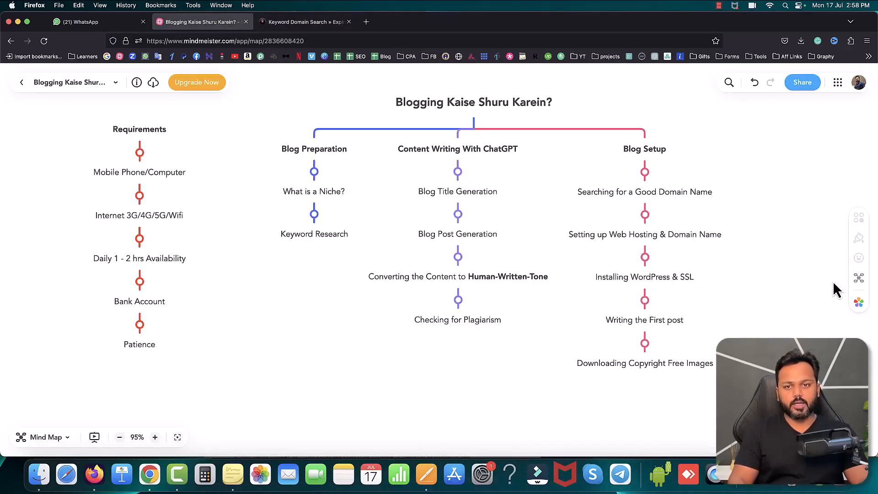
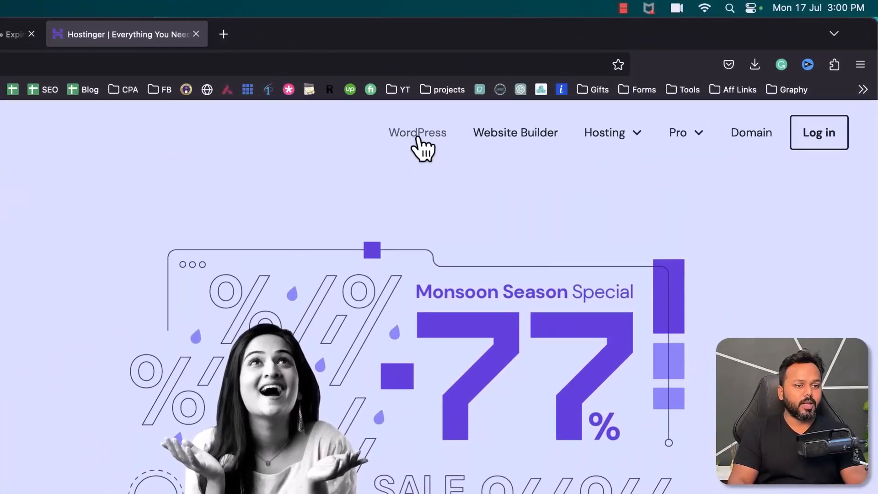
Step: Open Hostinger's managed WordPress hosting plans and highlight the Premium plan's monthly price
{"action": "left_click", "coordinate": [612, 137]}
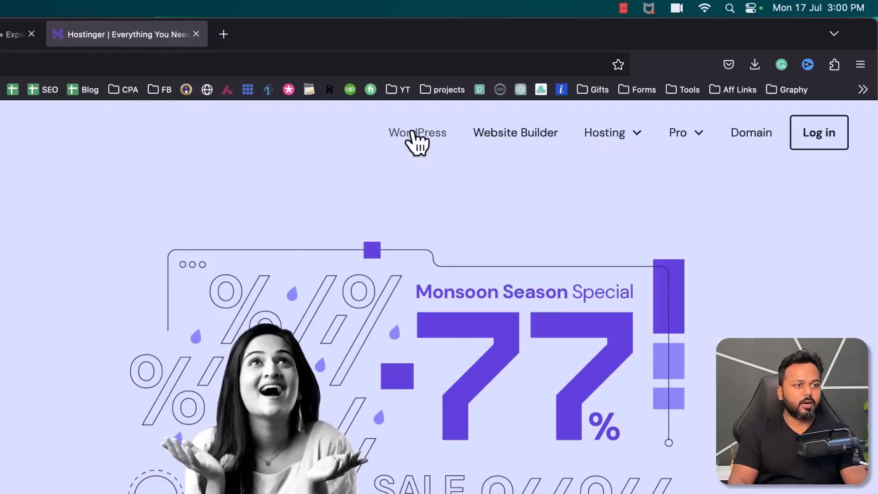
{"action": "left_click", "coordinate": [414, 135]}
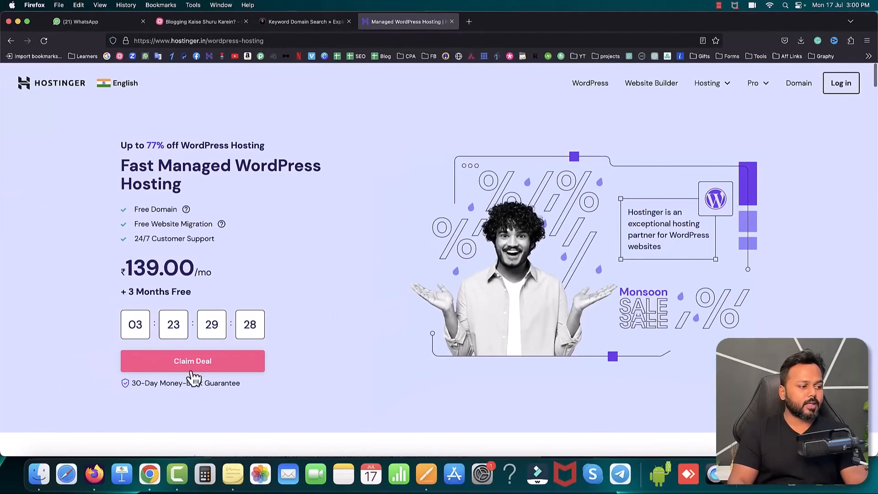
{"action": "left_click", "coordinate": [192, 370]}
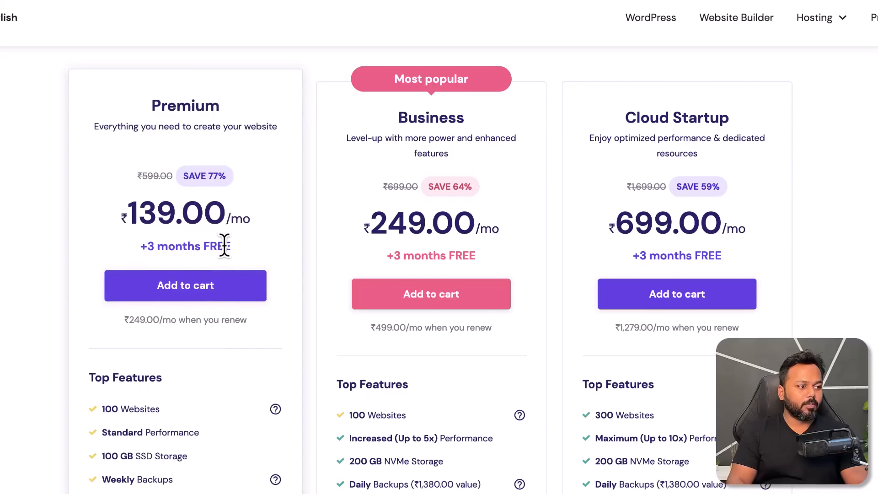
{"action": "scroll", "coordinate": [224, 246], "scroll_direction": "down", "scroll_amount": 1}
{"action": "left_click_drag", "start_coordinate": [132, 196], "coordinate": [169, 196]}
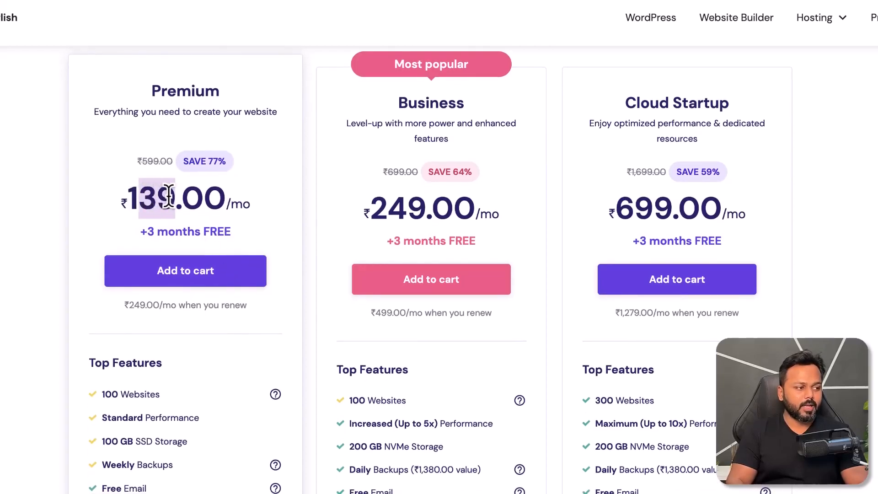
Step: Review the Premium plan's top features, highlighting its 100 Websites, 100 GB SSD Storage, Free Email and Unlimited Free SSL entries
{"action": "scroll", "coordinate": [297, 377], "scroll_direction": "down", "scroll_amount": 1}
{"action": "left_click", "coordinate": [104, 350]}
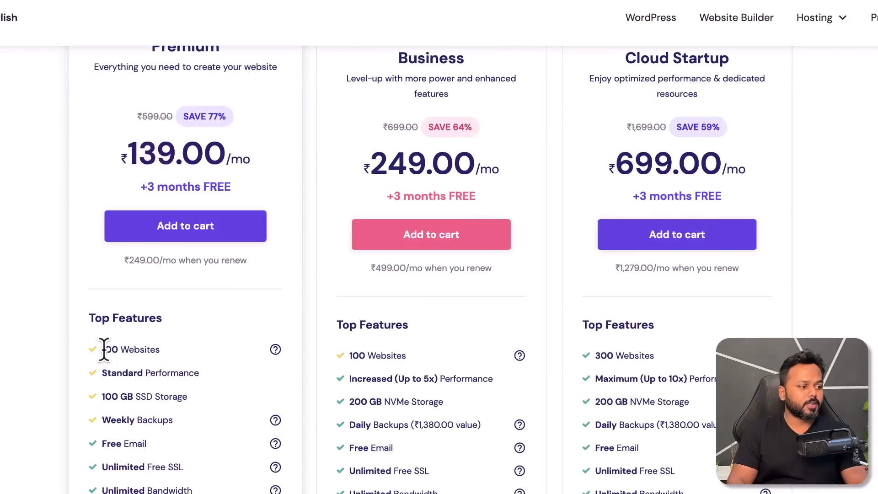
{"action": "left_click_drag", "start_coordinate": [104, 350], "coordinate": [161, 350]}
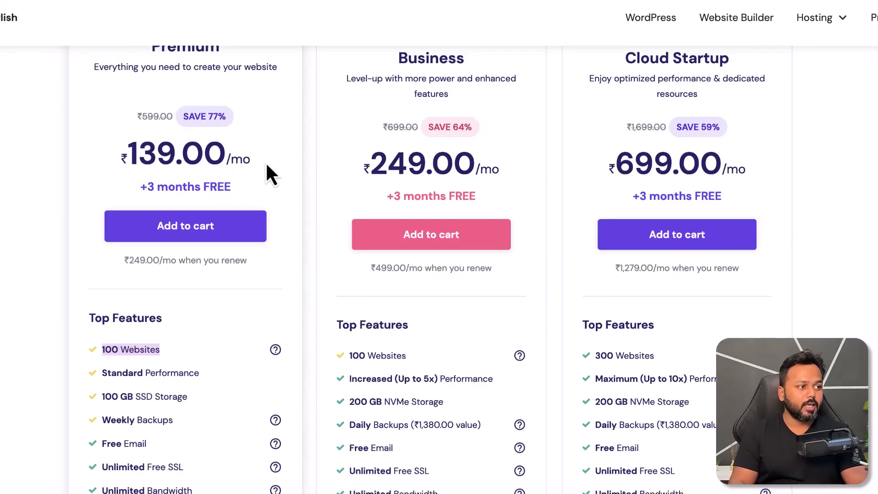
{"action": "scroll", "coordinate": [267, 167], "scroll_direction": "up", "scroll_amount": 1}
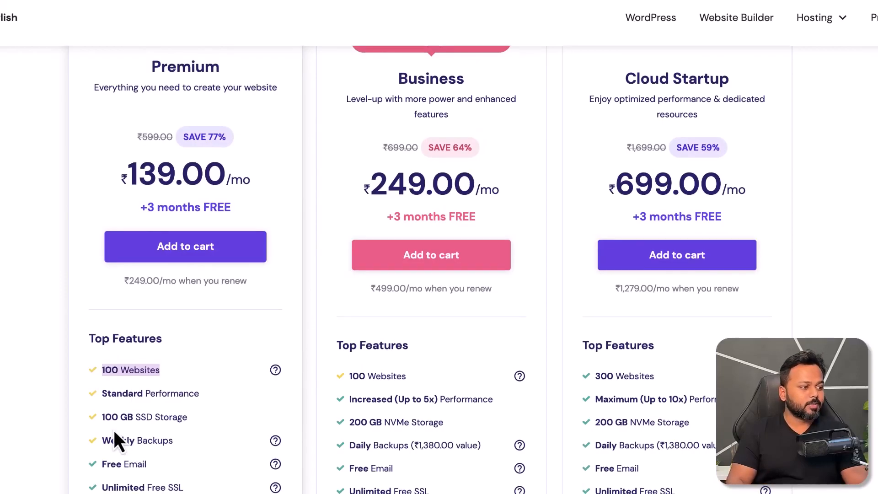
{"action": "left_click_drag", "start_coordinate": [101, 417], "coordinate": [193, 423]}
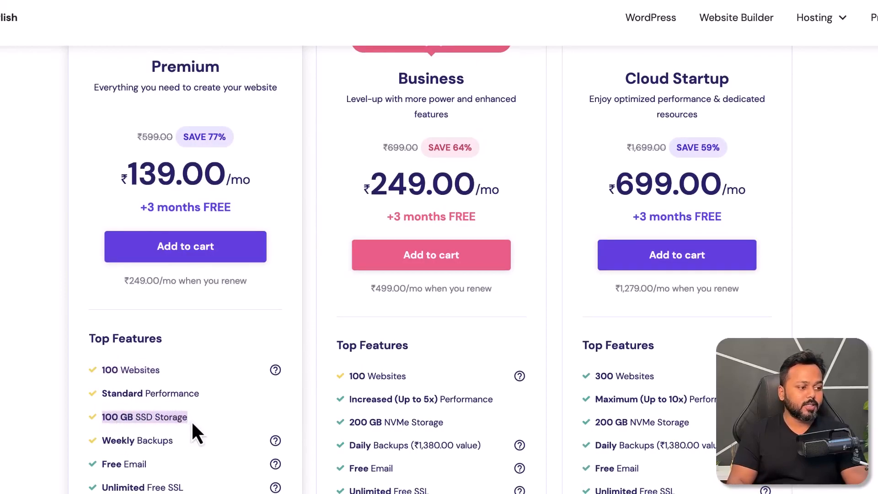
{"action": "left_click", "coordinate": [192, 423]}
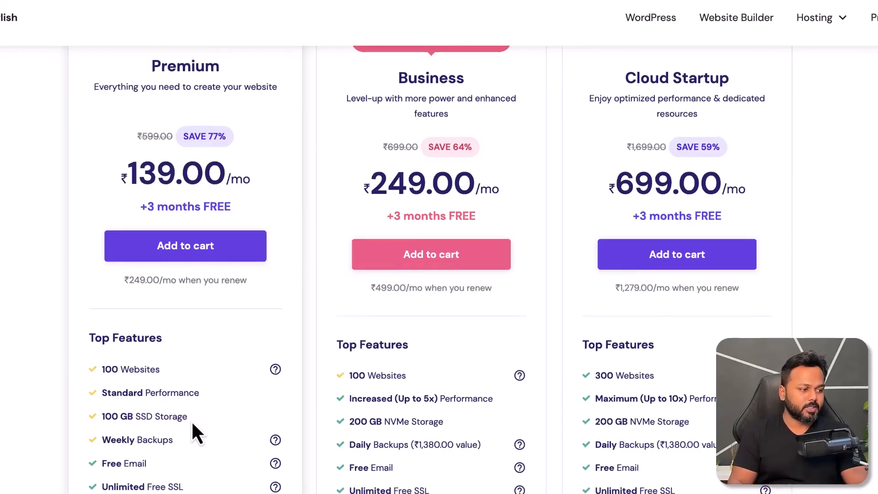
{"action": "scroll", "coordinate": [192, 423], "scroll_direction": "down", "scroll_amount": 2}
{"action": "left_click_drag", "start_coordinate": [102, 372], "coordinate": [143, 374]}
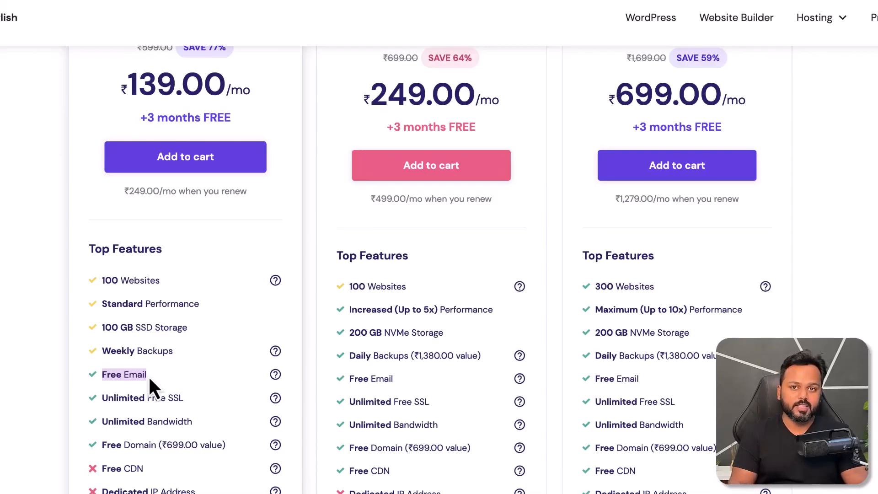
{"action": "left_click_drag", "start_coordinate": [102, 398], "coordinate": [182, 397]}
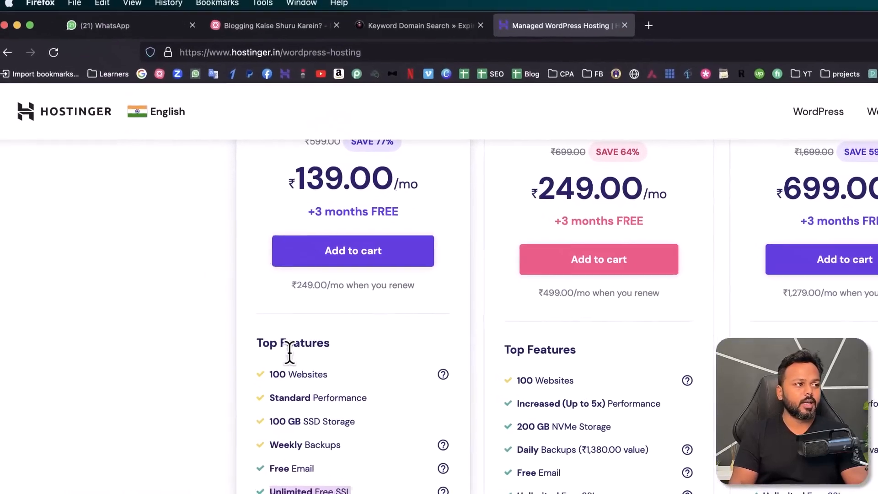
Step: Check the Hostinger site's connection security information and highlight the Premium plan's Unlimited Free SSL and Free Domain entries
{"action": "left_click", "coordinate": [177, 63]}
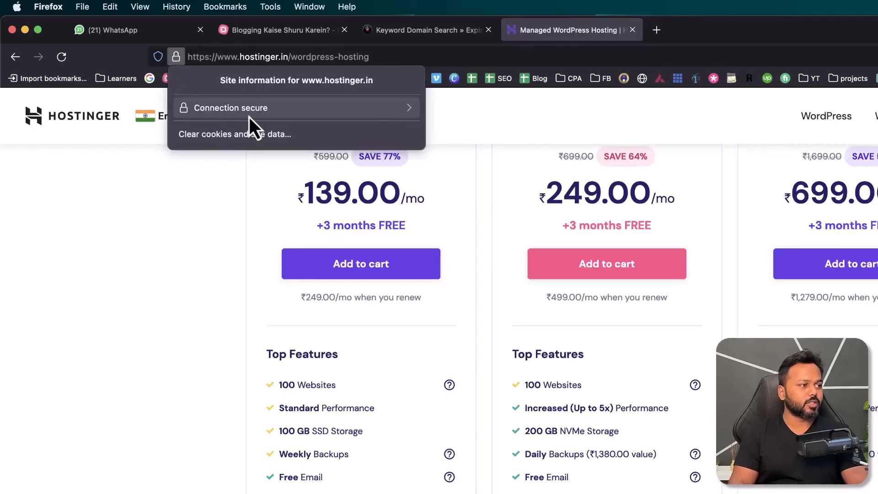
{"action": "left_click", "coordinate": [171, 198]}
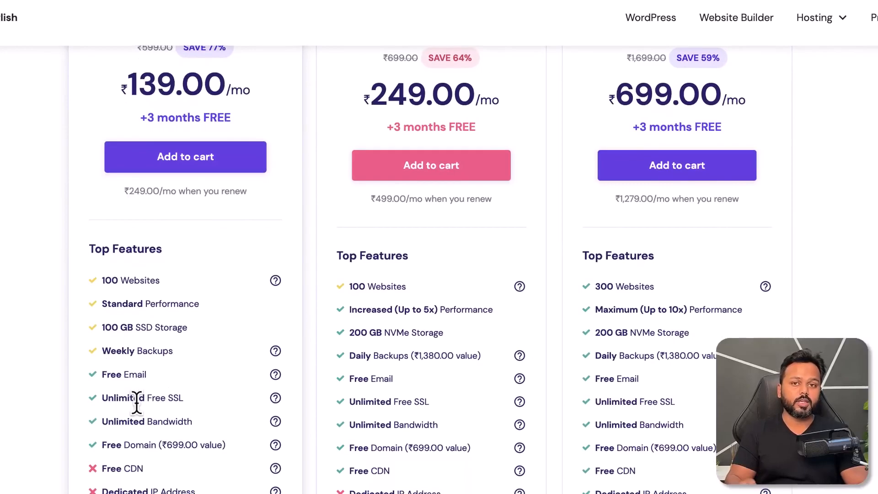
{"action": "left_click_drag", "start_coordinate": [105, 398], "coordinate": [198, 405]}
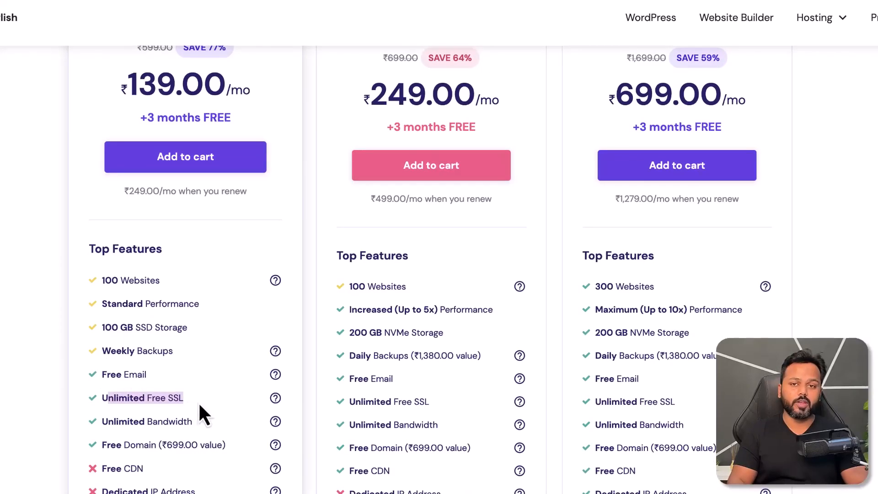
{"action": "scroll", "coordinate": [199, 407], "scroll_direction": "down", "scroll_amount": 1}
{"action": "left_click_drag", "start_coordinate": [102, 404], "coordinate": [159, 403]}
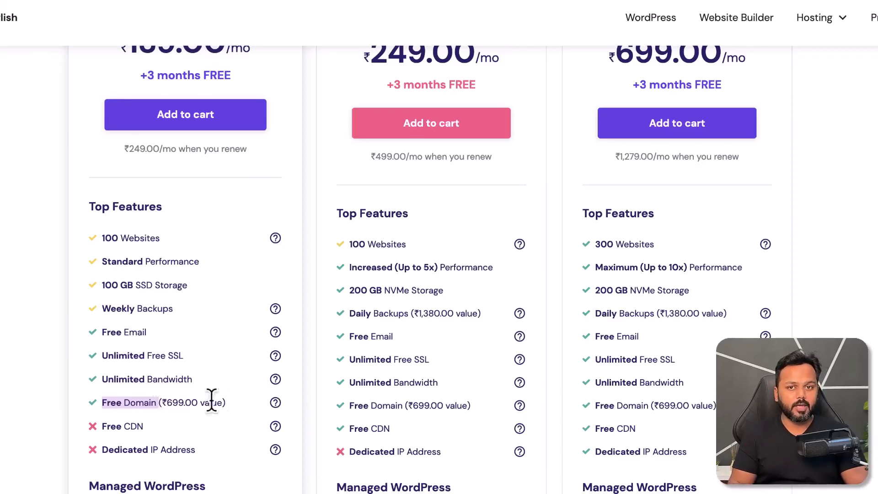
{"action": "scroll", "coordinate": [259, 398], "scroll_direction": "up", "scroll_amount": 4}
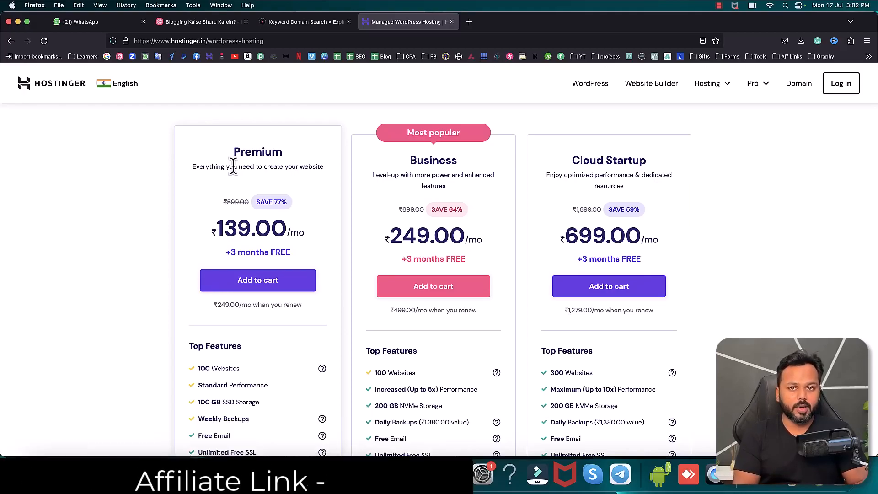
Step: Search the web for "generate press" in a new browser tab and open the GeneratePress official site
{"action": "left_click", "coordinate": [469, 21]}
{"action": "type", "text": "gener"}
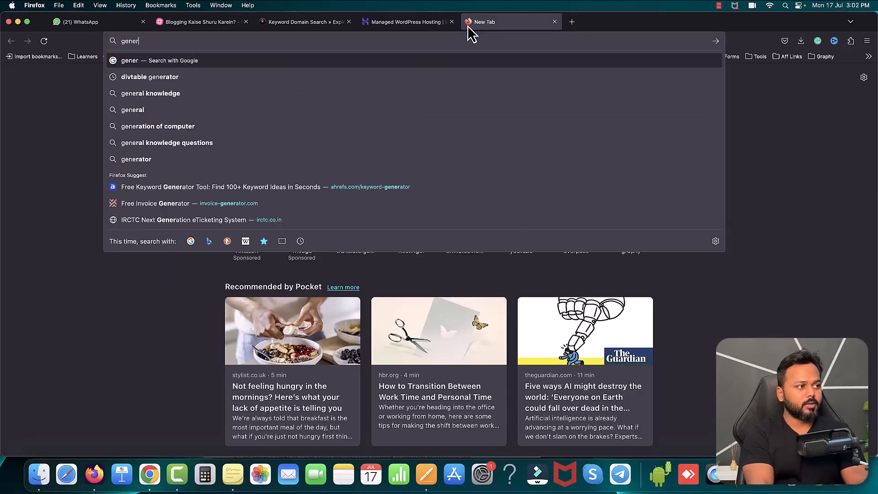
{"action": "type", "text": "ate press"}
{"action": "key", "text": "Return"}
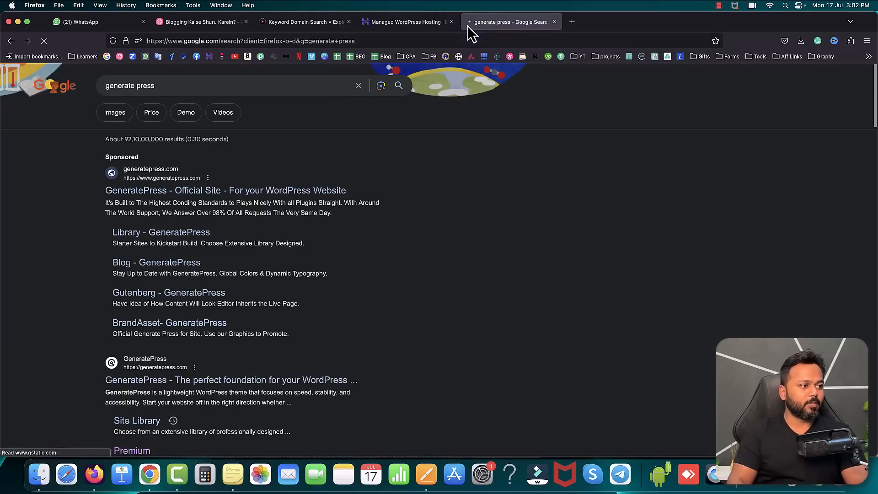
{"action": "left_click", "coordinate": [200, 200]}
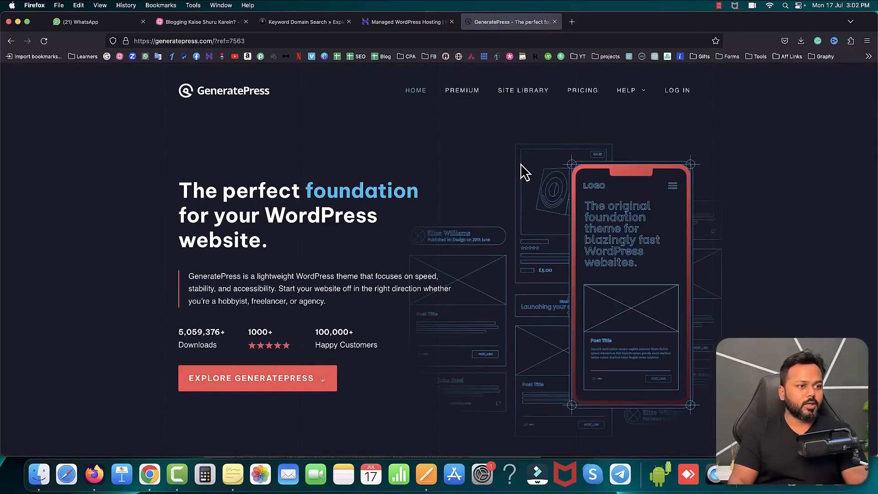
Step: Open the GeneratePress Premium pricing and highlight the yearly plan's price
{"action": "left_click", "coordinate": [470, 96]}
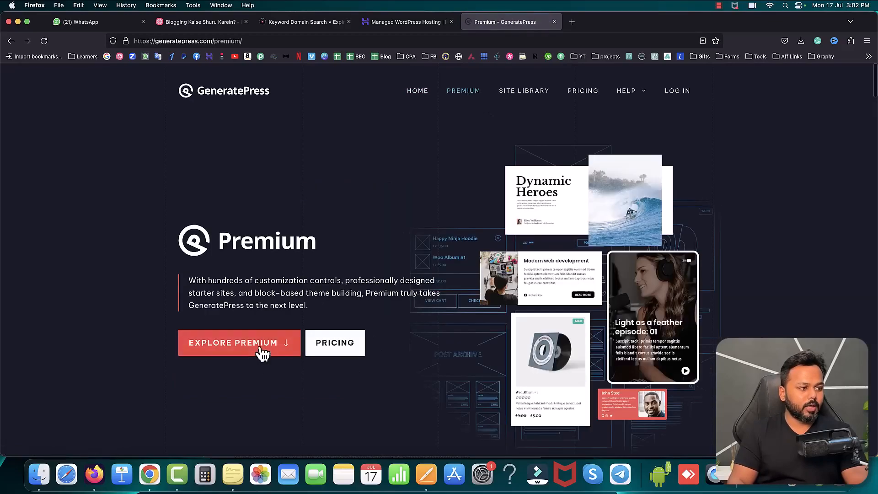
{"action": "left_click", "coordinate": [328, 344]}
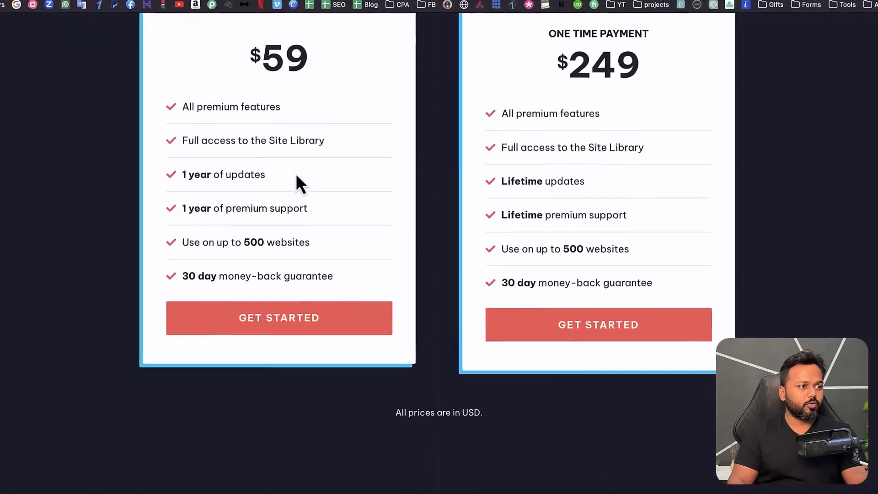
{"action": "scroll", "coordinate": [321, 188], "scroll_direction": "up", "scroll_amount": 2}
{"action": "left_click_drag", "start_coordinate": [288, 159], "coordinate": [328, 158]}
{"action": "left_click_drag", "start_coordinate": [288, 119], "coordinate": [296, 119]}
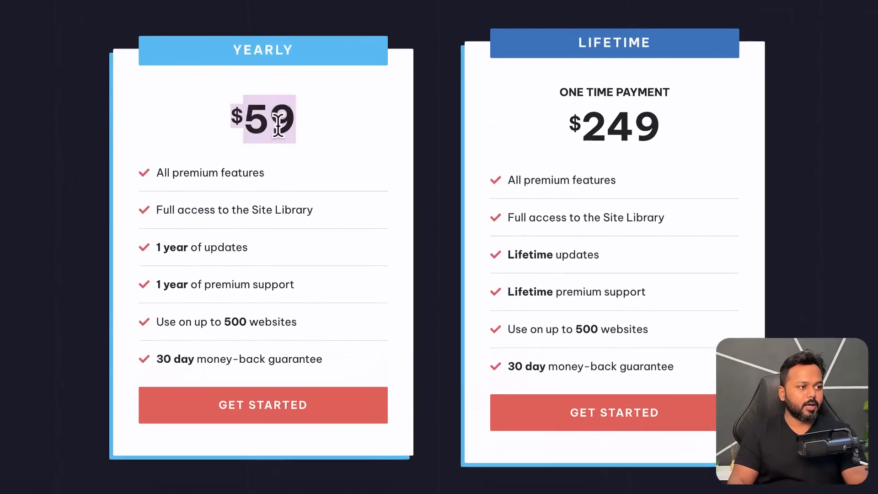
{"action": "left_click", "coordinate": [393, 157]}
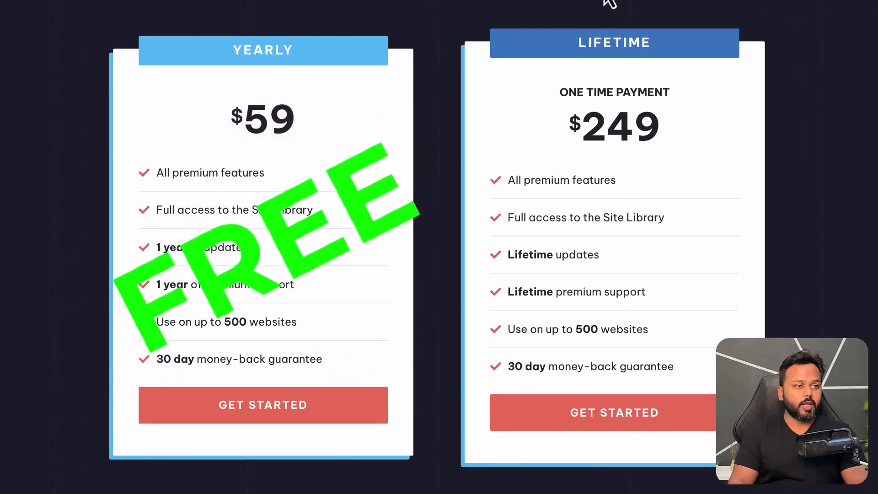
Step: Return to the Hostinger tab and load the course author's affiliate address ending in /hostinger/
{"action": "left_click", "coordinate": [418, 21]}
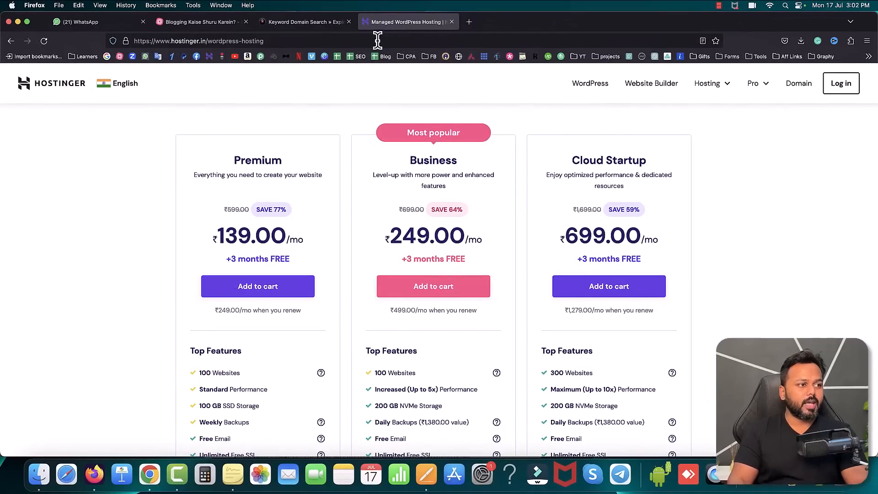
{"action": "left_click", "coordinate": [377, 41]}
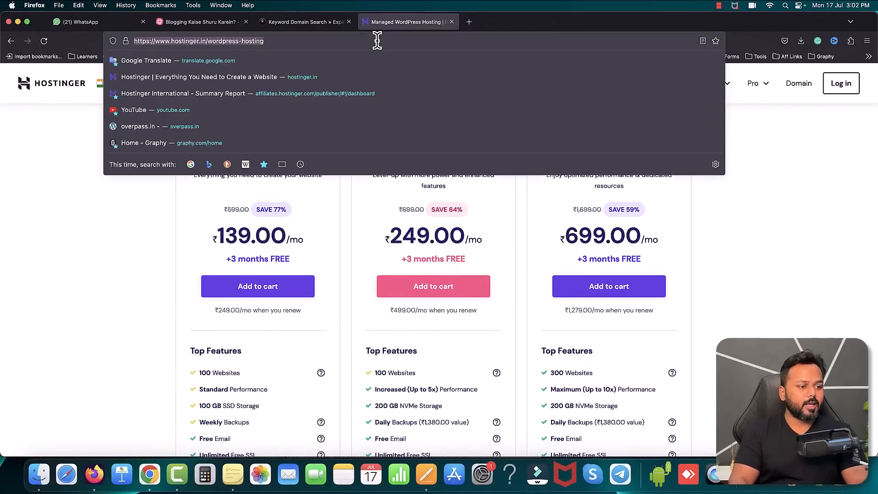
{"action": "type", "text": "saddamkassim.com/hostinger/"}
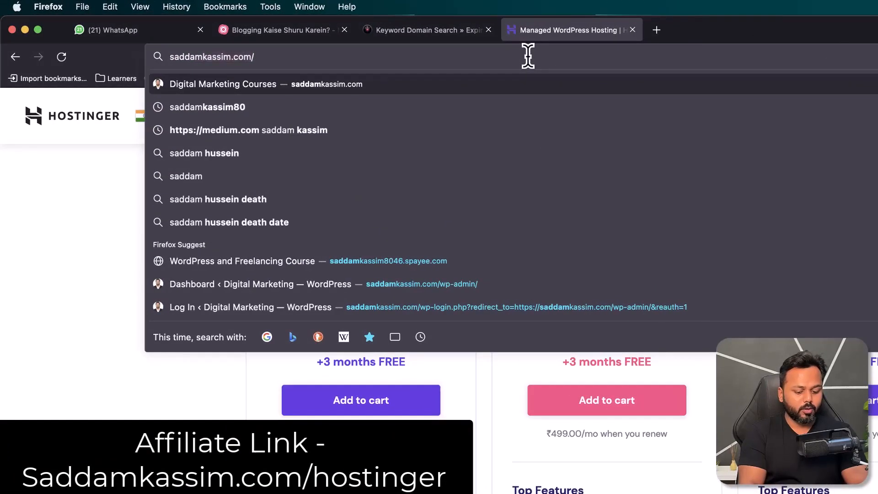
{"action": "key", "text": "Right"}
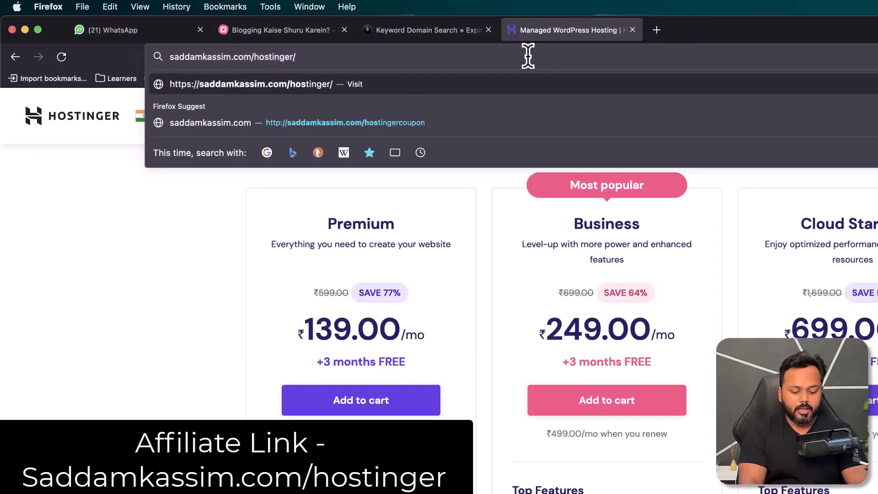
{"action": "key", "text": "Return"}
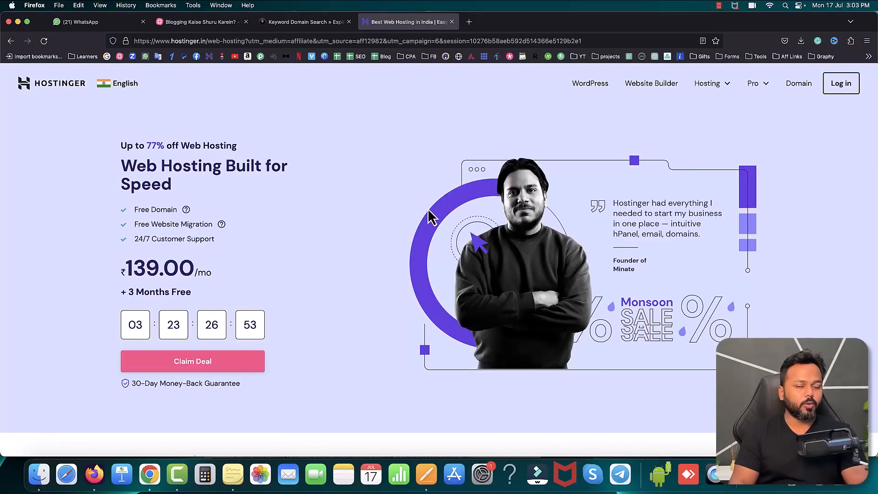
Step: Open the managed WordPress hosting plans and add the Premium plan to the cart
{"action": "left_click", "coordinate": [590, 84]}
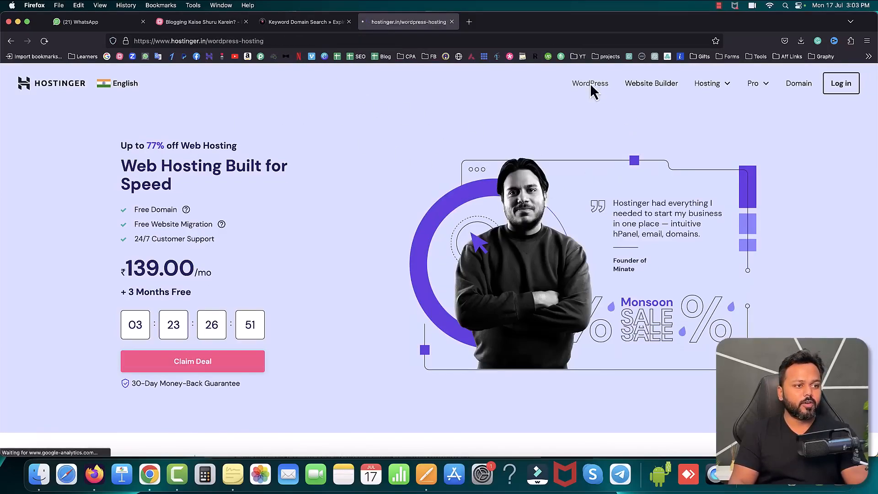
{"action": "scroll", "coordinate": [210, 361], "scroll_direction": "down", "scroll_amount": 2}
{"action": "scroll", "coordinate": [204, 366], "scroll_direction": "down", "scroll_amount": 8}
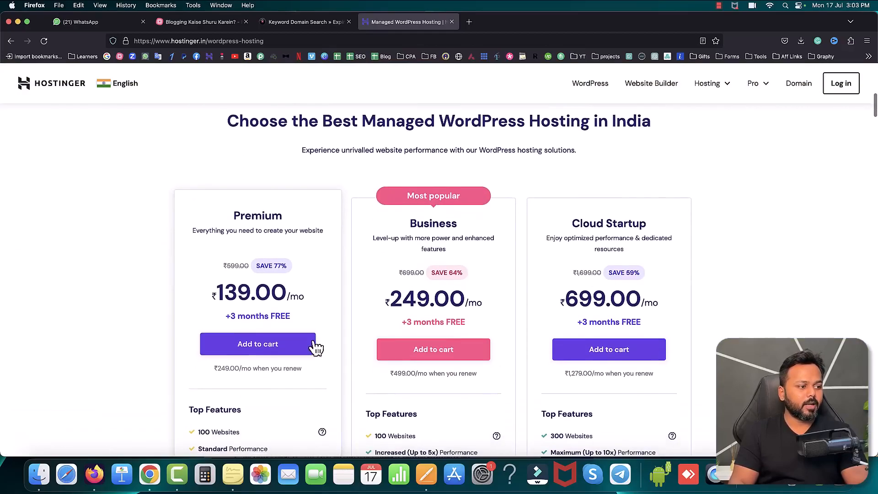
{"action": "left_click", "coordinate": [255, 349]}
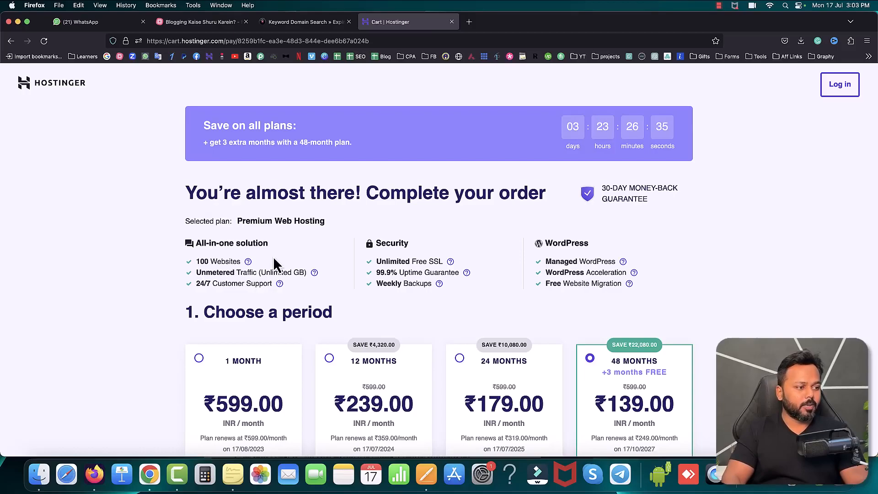
Step: Compare the 1-month and 12-month billing periods, choose 48 months for the Premium plan, and proceed to account creation
{"action": "scroll", "coordinate": [274, 259], "scroll_direction": "down", "scroll_amount": 5}
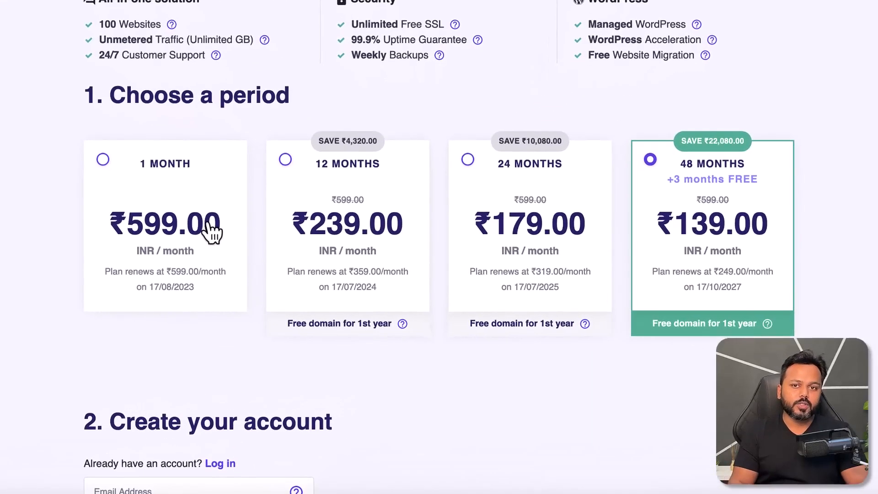
{"action": "left_click", "coordinate": [102, 159]}
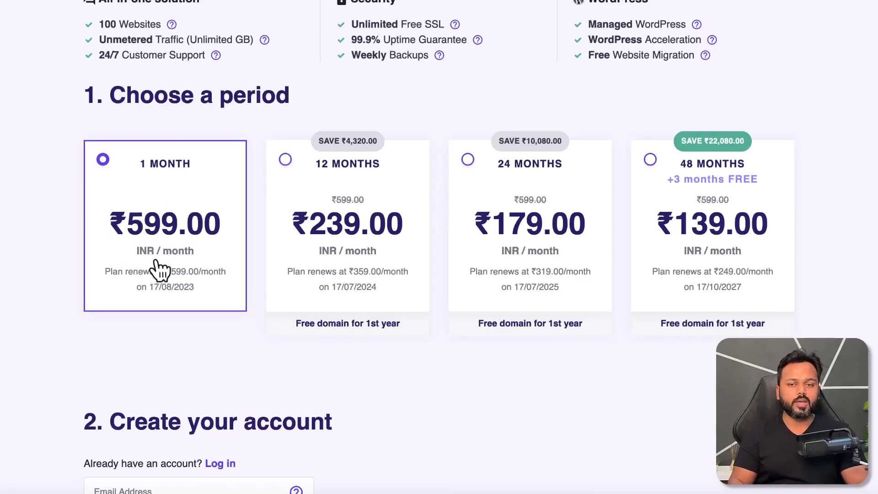
{"action": "left_click", "coordinate": [286, 159]}
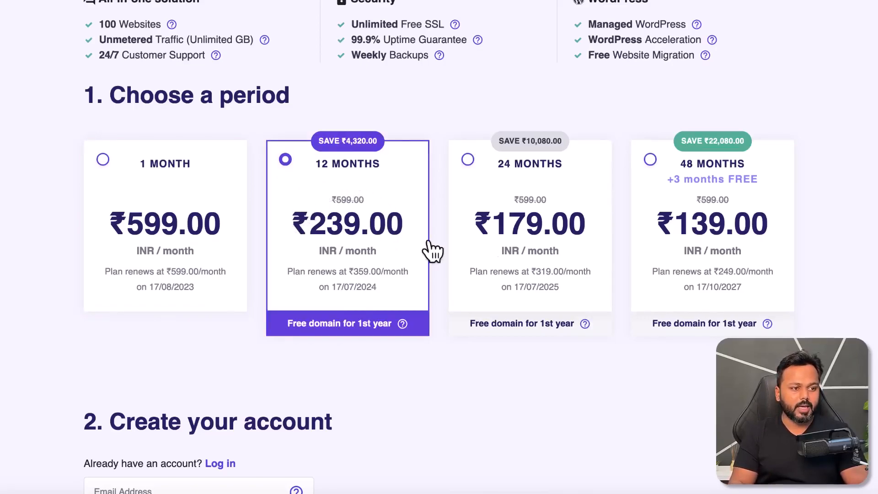
{"action": "left_click", "coordinate": [651, 160]}
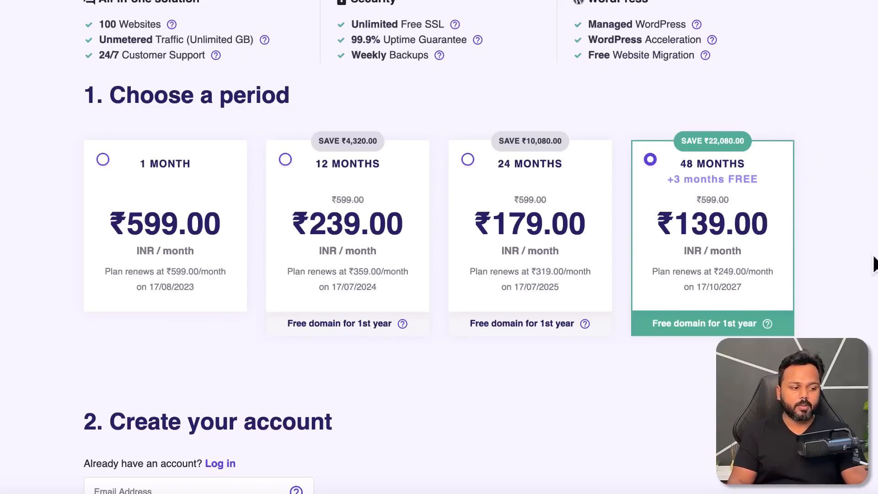
{"action": "scroll", "coordinate": [828, 261], "scroll_direction": "down", "scroll_amount": 8}
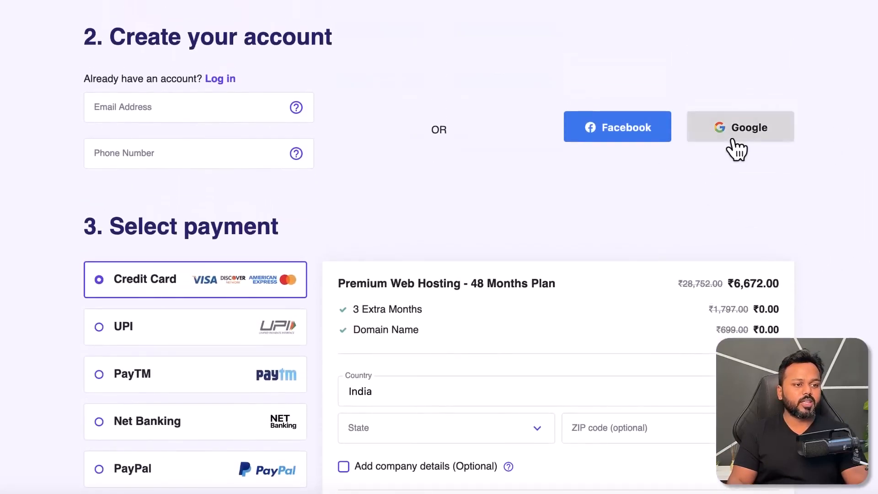
Step: Review the order summary of the 48-month Premium plan, highlighting the plan price and the total
{"action": "scroll", "coordinate": [444, 231], "scroll_direction": "down", "scroll_amount": 4}
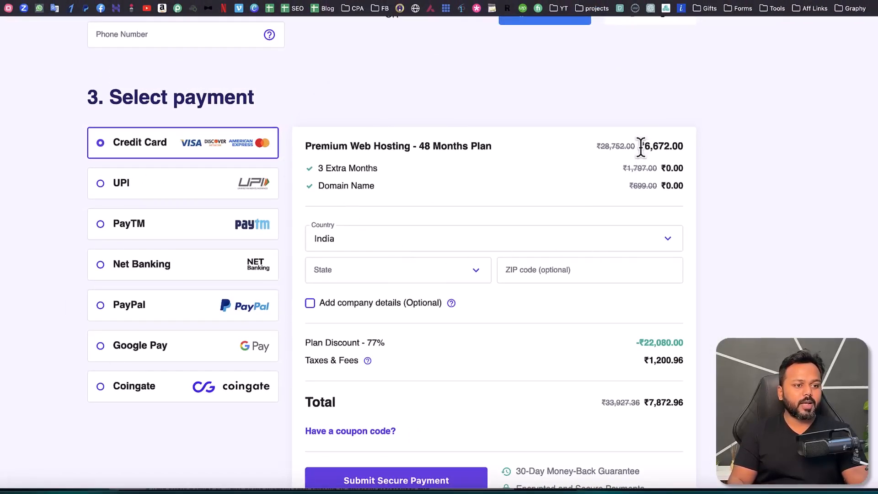
{"action": "left_click_drag", "start_coordinate": [641, 145], "coordinate": [665, 147]}
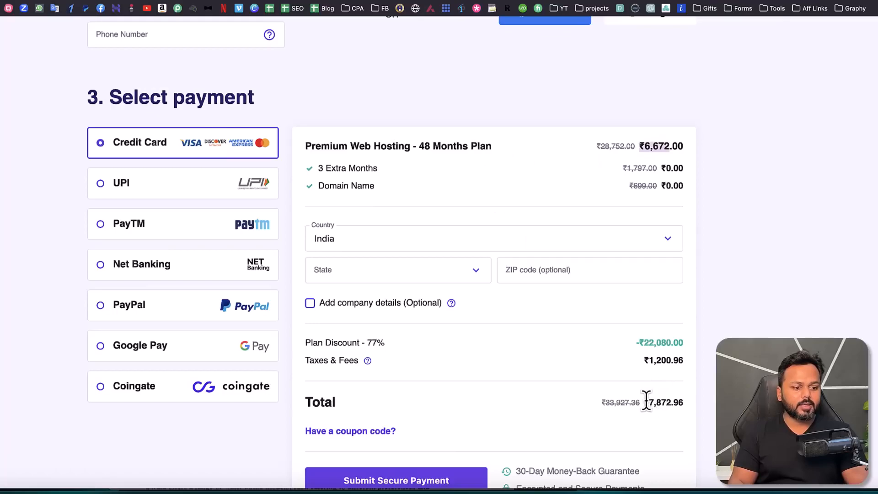
{"action": "left_click_drag", "start_coordinate": [645, 402], "coordinate": [685, 403]}
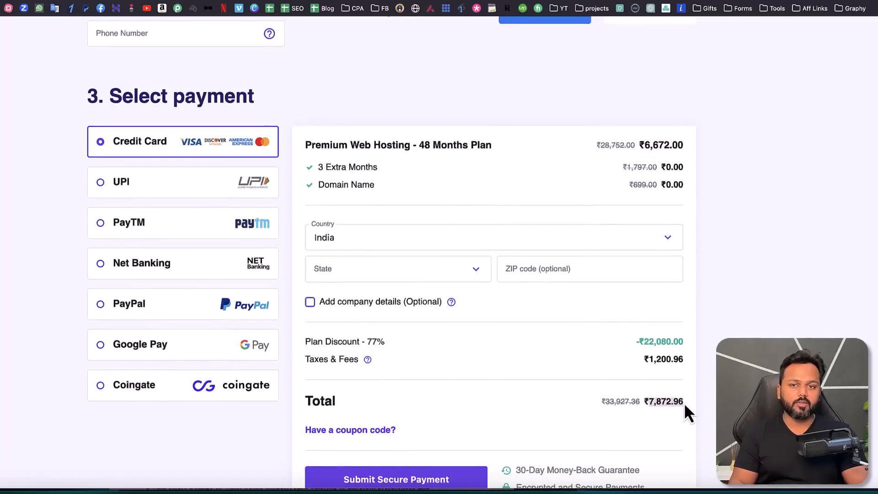
{"action": "left_click", "coordinate": [679, 385]}
{"action": "scroll", "coordinate": [625, 385], "scroll_direction": "down", "scroll_amount": 1}
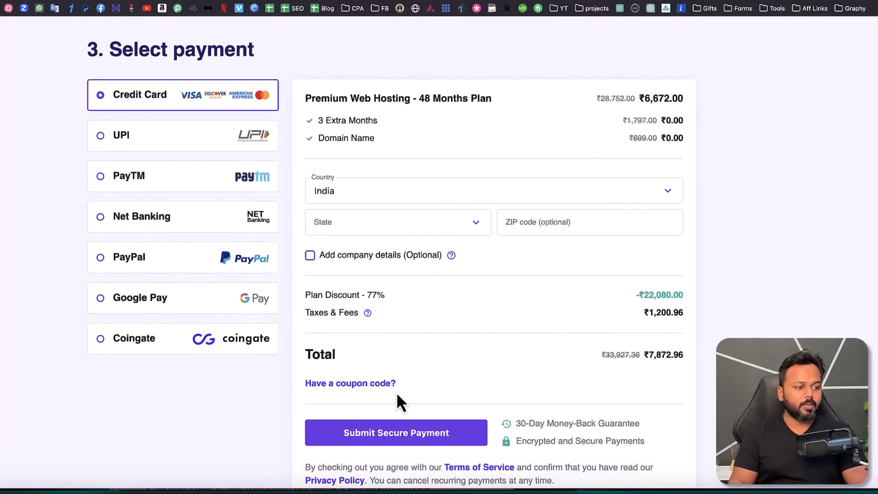
Step: Apply the course author's coupon code to the hosting order and highlight the discounted total
{"action": "left_click", "coordinate": [368, 384]}
{"action": "left_click", "coordinate": [389, 415]}
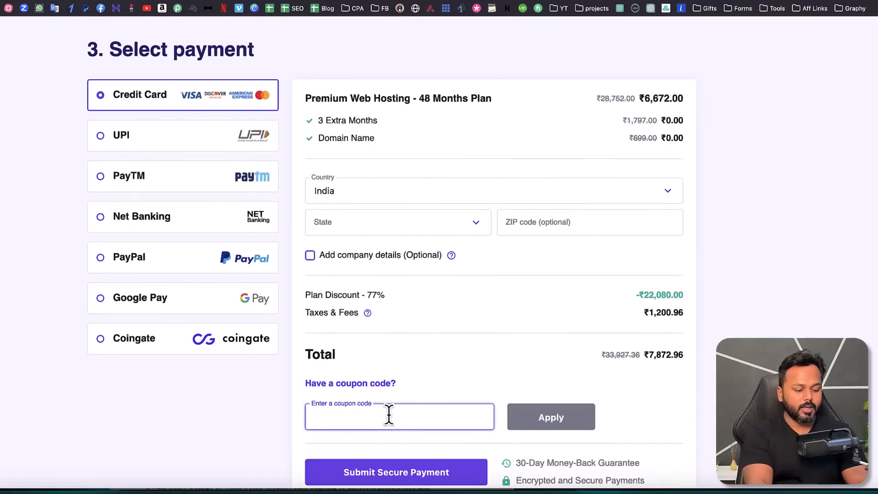
{"action": "type", "text": "SADDAM7"}
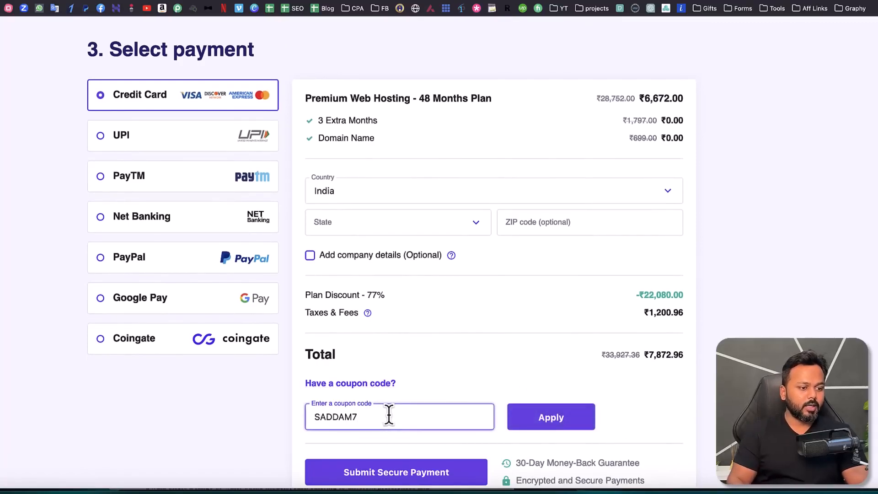
{"action": "left_click", "coordinate": [554, 420]}
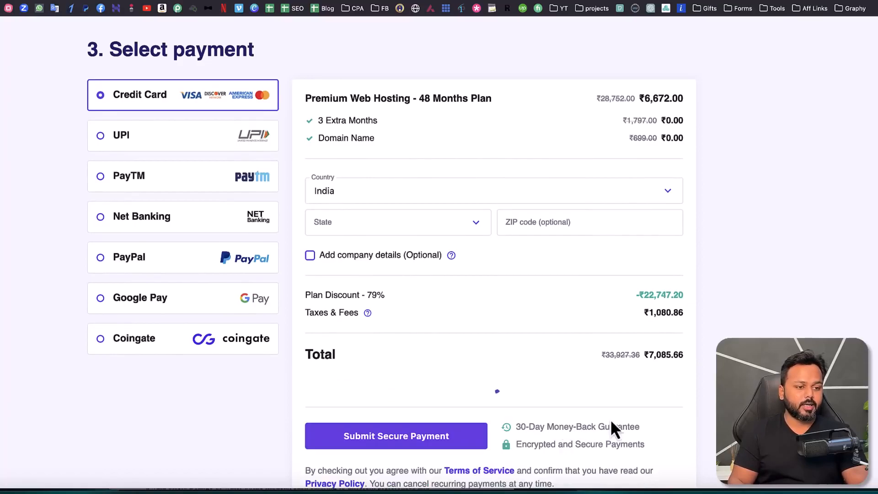
{"action": "scroll", "coordinate": [631, 412], "scroll_direction": "down", "scroll_amount": 3}
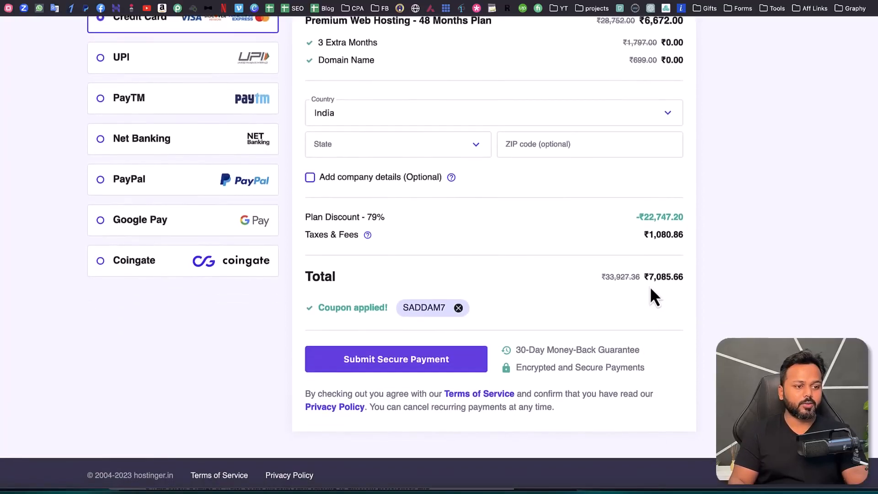
{"action": "left_click_drag", "start_coordinate": [649, 277], "coordinate": [680, 277]}
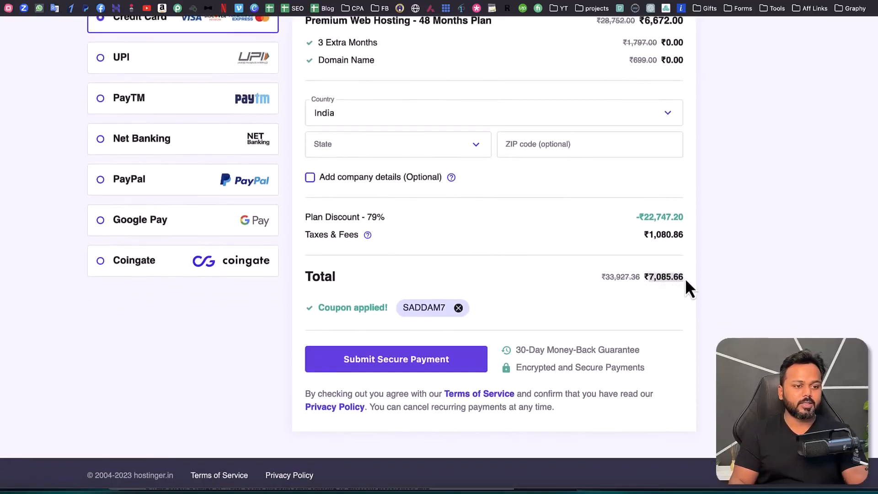
{"action": "left_click", "coordinate": [649, 297]}
{"action": "scroll", "coordinate": [587, 311], "scroll_direction": "up", "scroll_amount": 2}
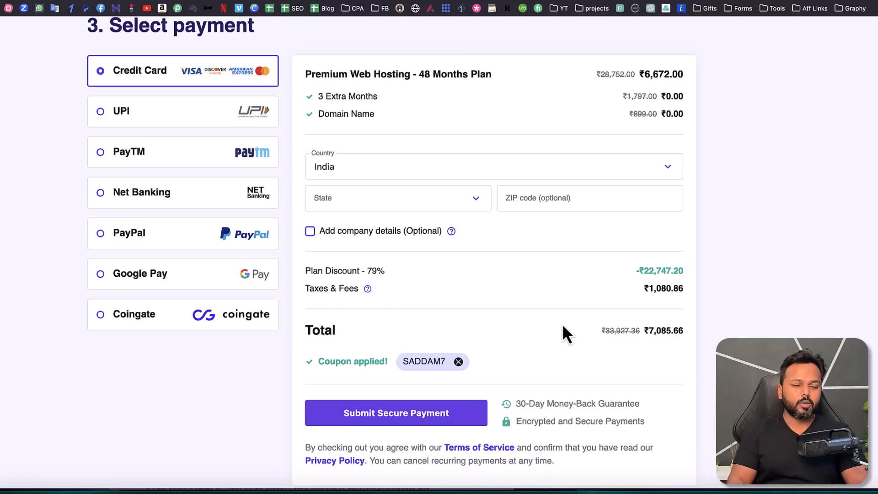
Step: Leave the checkout, load the hostinger.in home page and log in to the existing hosting account
{"action": "scroll", "coordinate": [564, 326], "scroll_direction": "up", "scroll_amount": 1}
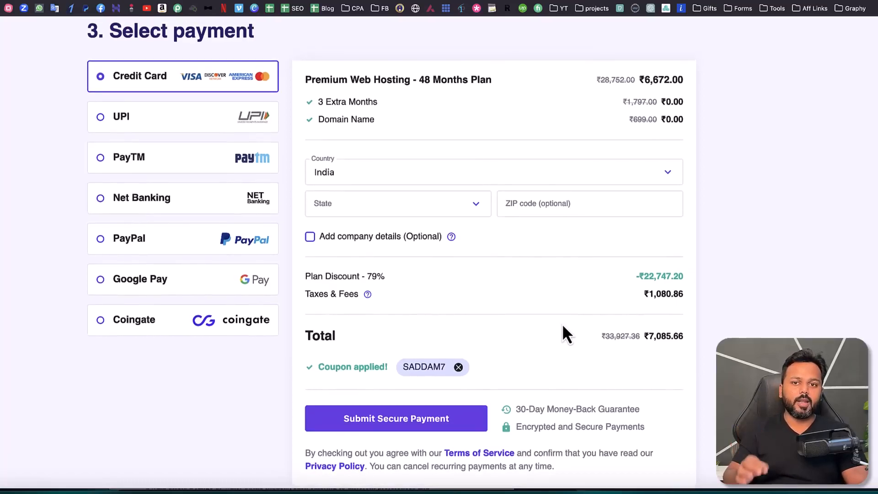
{"action": "scroll", "coordinate": [562, 323], "scroll_direction": "up", "scroll_amount": 15}
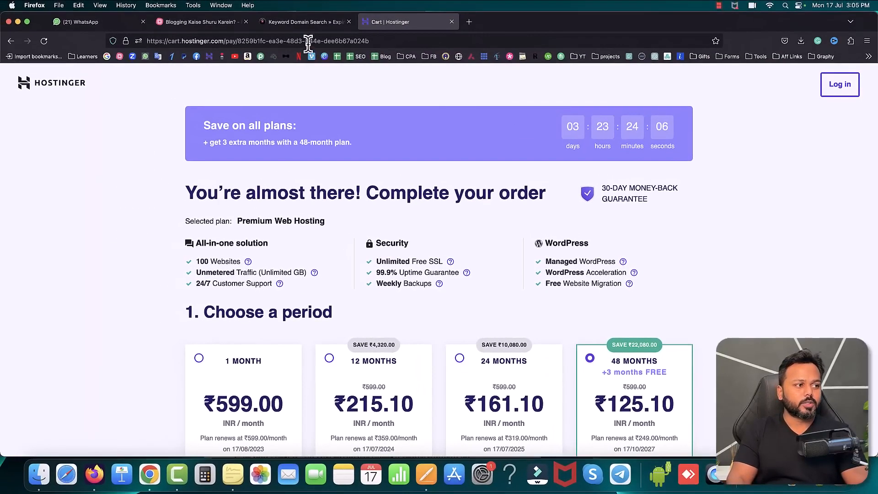
{"action": "left_click", "coordinate": [308, 41]}
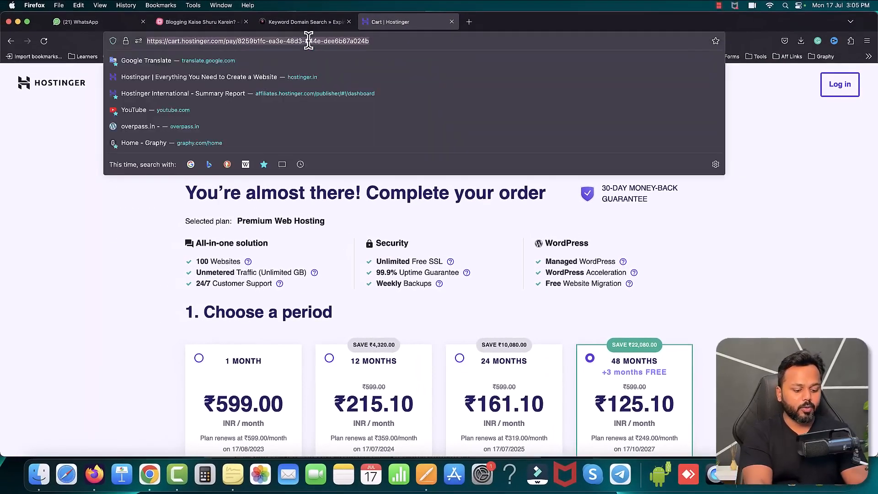
{"action": "type", "text": "hostinger.in"}
{"action": "key", "text": "Return"}
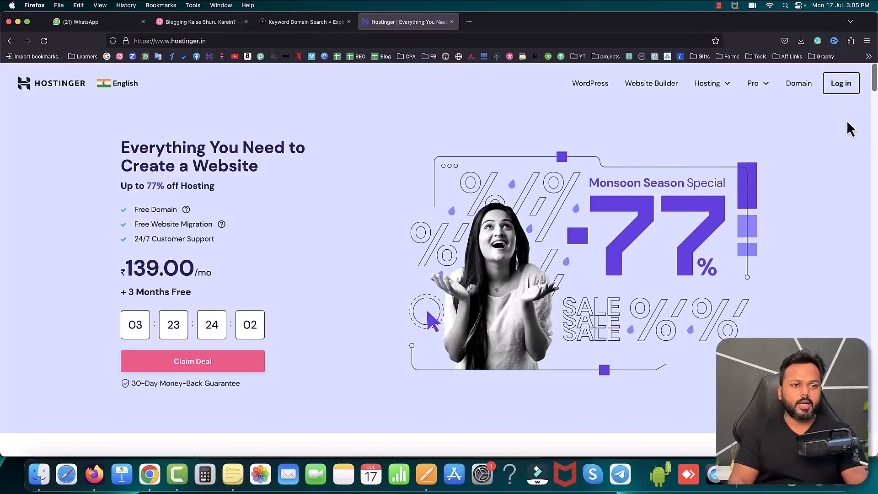
{"action": "left_click", "coordinate": [842, 88]}
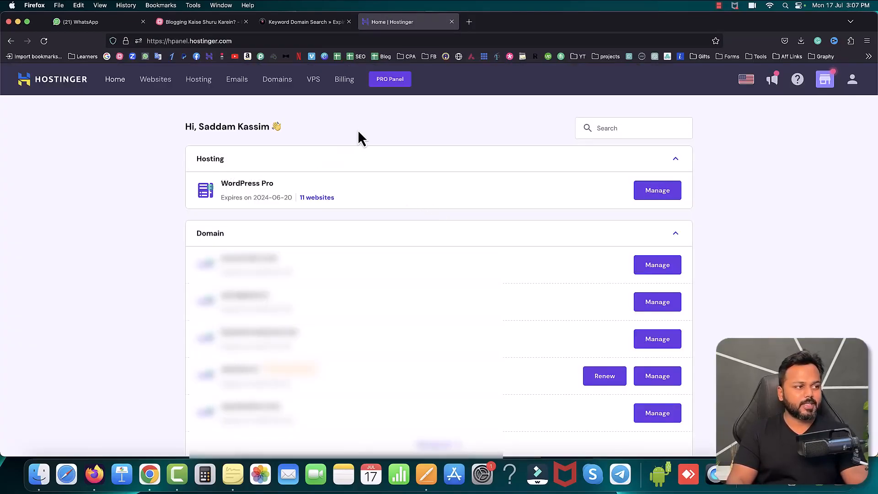
{"action": "scroll", "coordinate": [358, 130], "scroll_direction": "up", "scroll_amount": 1}
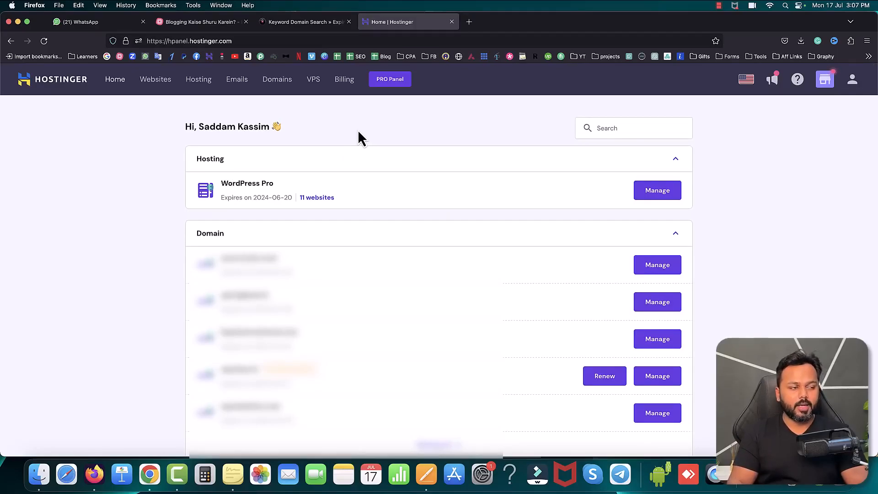
Step: Open the search for a new domain in the account's domain management
{"action": "left_click", "coordinate": [278, 80]}
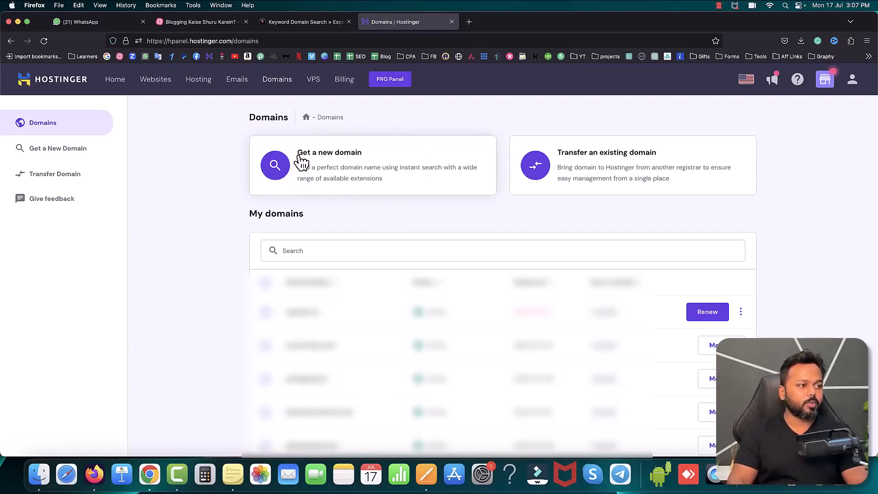
{"action": "left_click", "coordinate": [54, 157]}
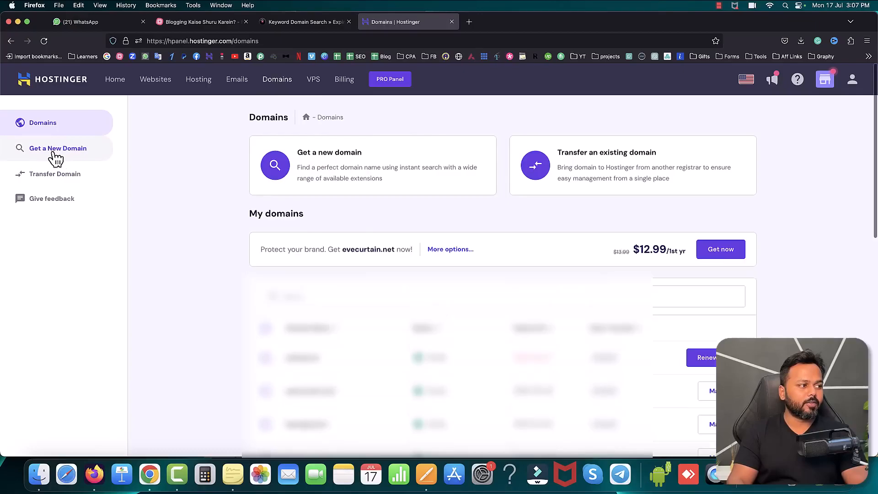
{"action": "left_click", "coordinate": [406, 361]}
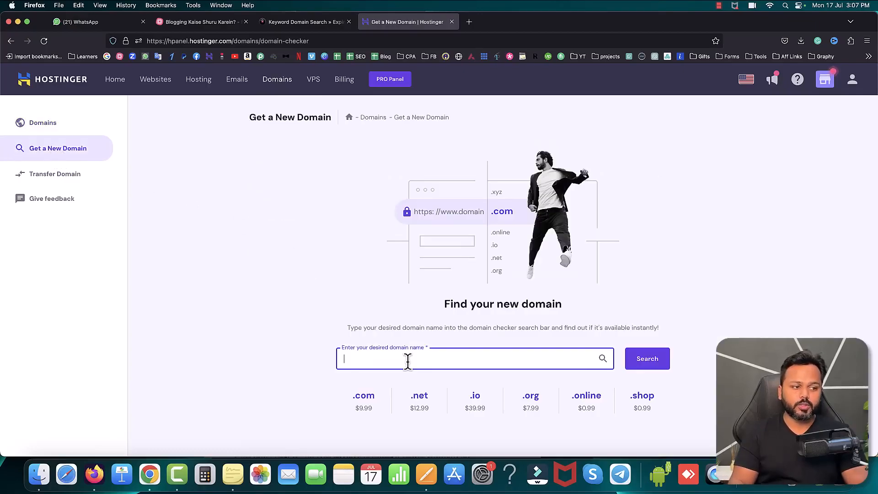
Step: Copy FlaskWaterBottle.com from the expired domains list and check its availability in Hostinger's domain search
{"action": "left_click", "coordinate": [272, 22]}
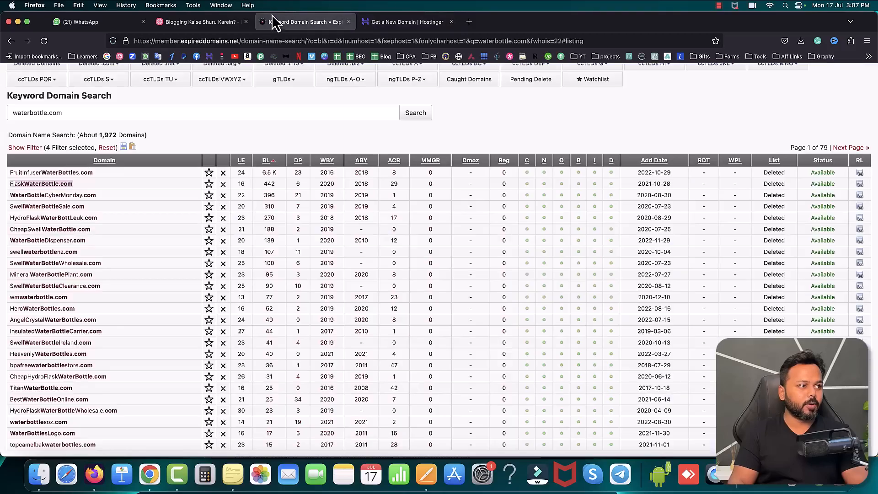
{"action": "right_click", "coordinate": [46, 183]}
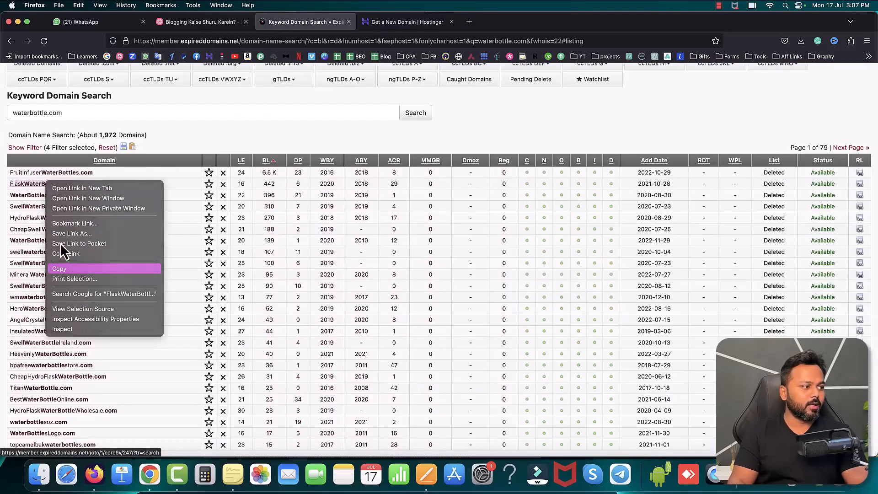
{"action": "left_click", "coordinate": [60, 269]}
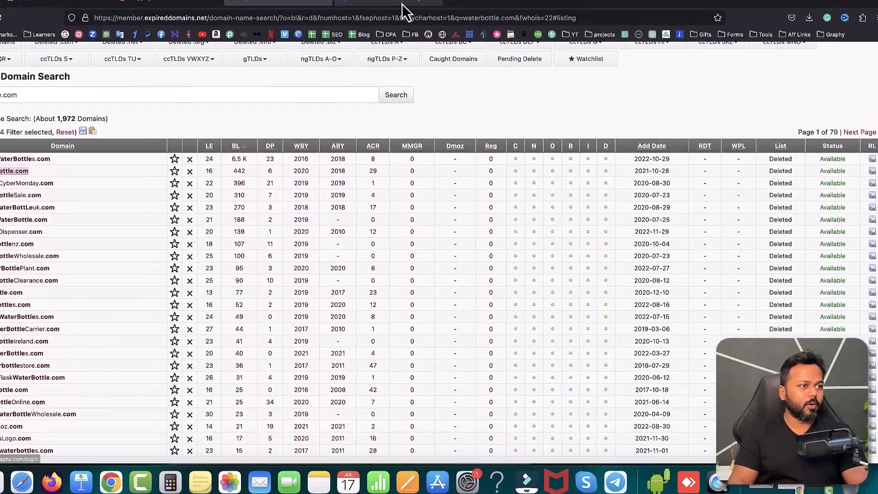
{"action": "left_click", "coordinate": [407, 22]}
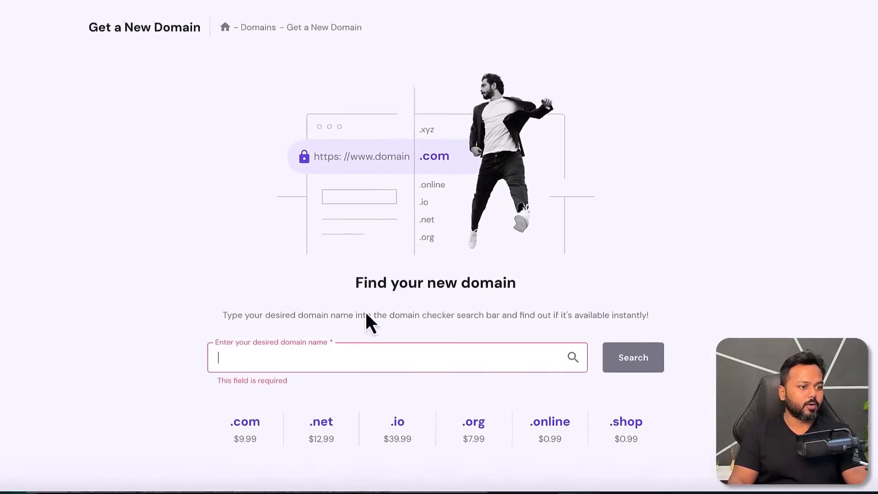
{"action": "key", "text": "ctrl+v"}
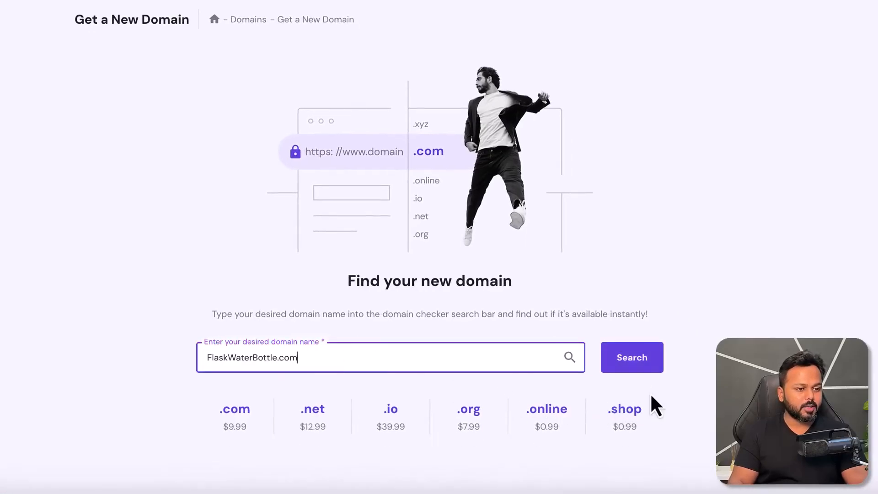
{"action": "left_click", "coordinate": [636, 364]}
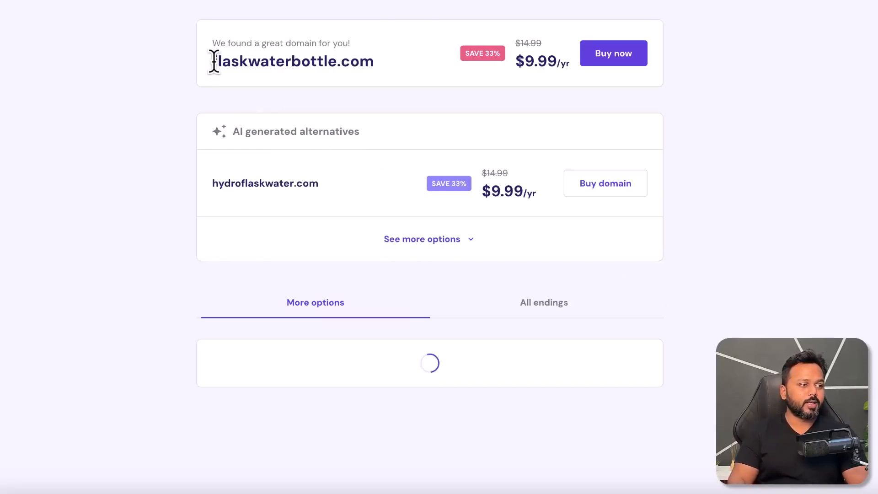
Step: Highlight the flaskwaterbottle.com result and its yearly price, and check the Blog Setup steps in the mind map before returning
{"action": "left_click_drag", "start_coordinate": [214, 61], "coordinate": [369, 64]}
{"action": "left_click", "coordinate": [409, 70]}
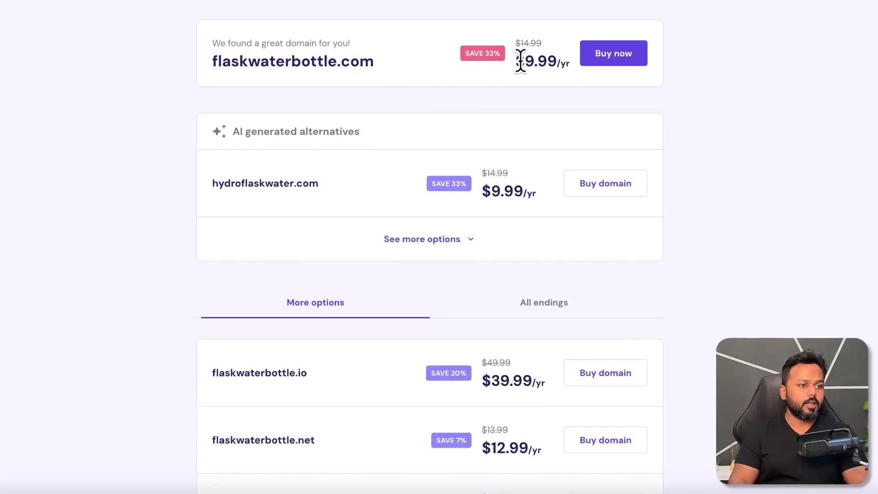
{"action": "left_click_drag", "start_coordinate": [521, 62], "coordinate": [559, 62]}
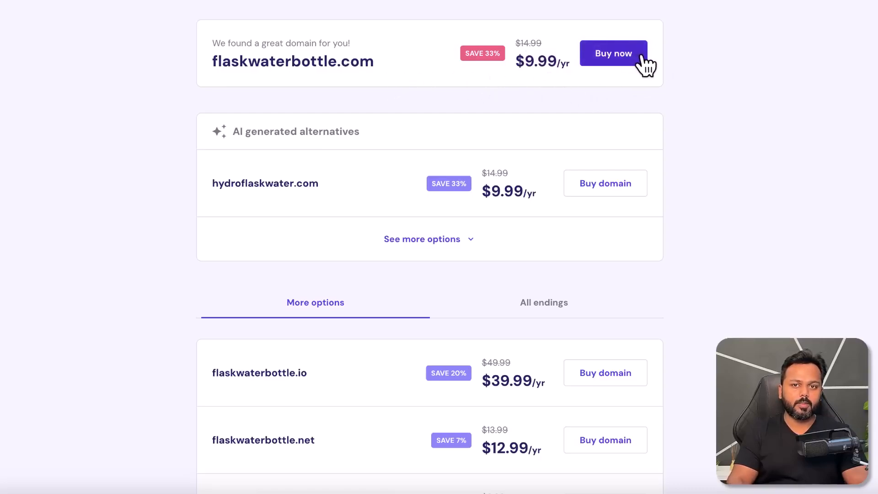
{"action": "left_click_drag", "start_coordinate": [231, 59], "coordinate": [291, 61]}
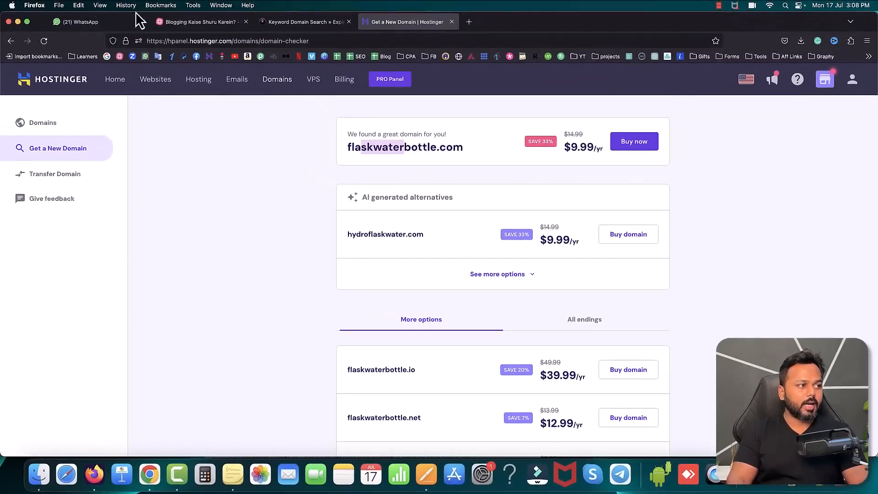
{"action": "left_click", "coordinate": [176, 22]}
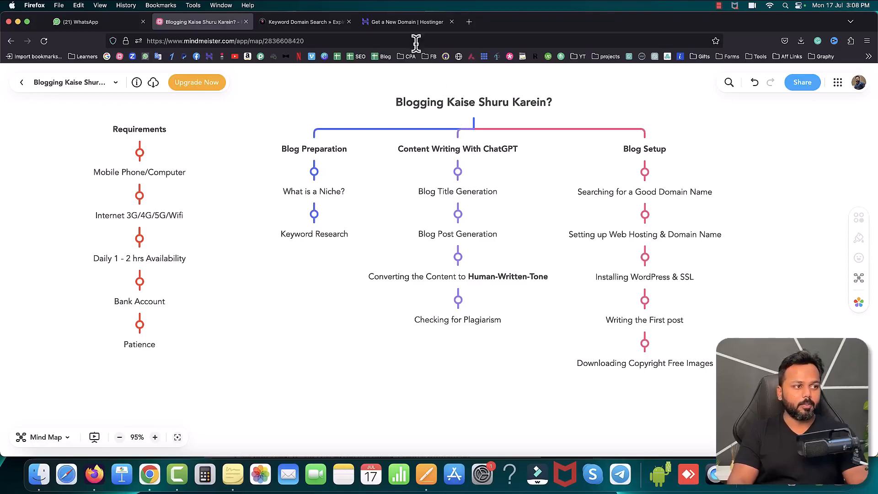
{"action": "left_click", "coordinate": [414, 22]}
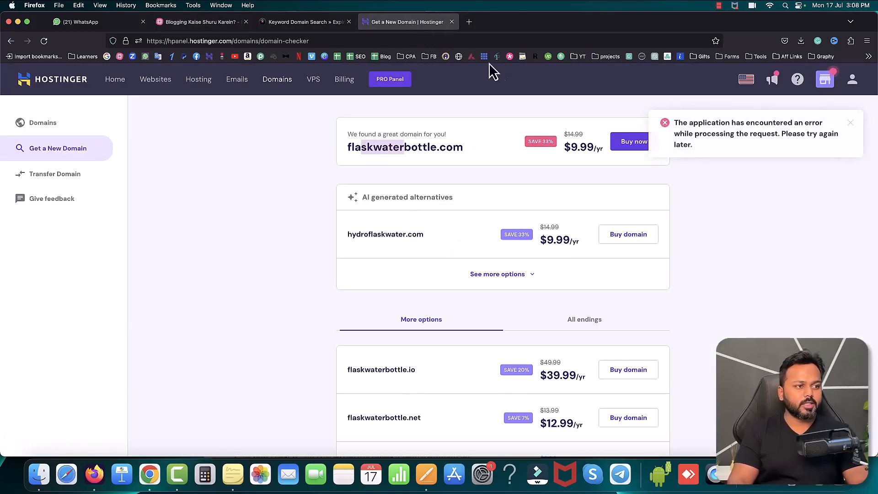
Step: Load evecurtain.com in a new tab and highlight the heading of the page that loads
{"action": "left_click", "coordinate": [469, 22]}
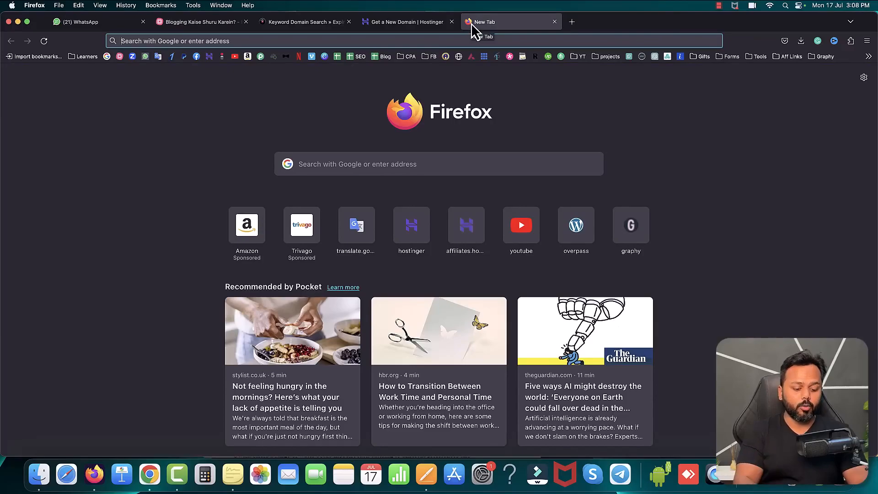
{"action": "type", "text": "evecurtain.com/"}
{"action": "key", "text": "Right"}
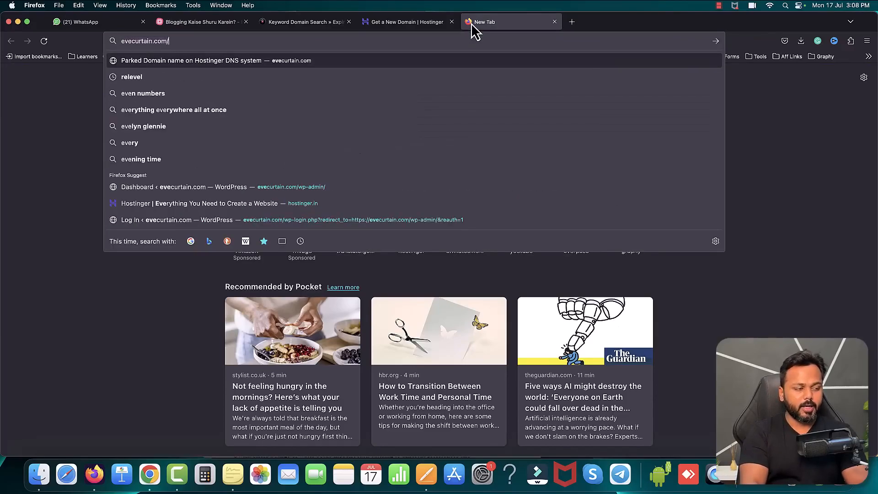
{"action": "key", "text": "Return"}
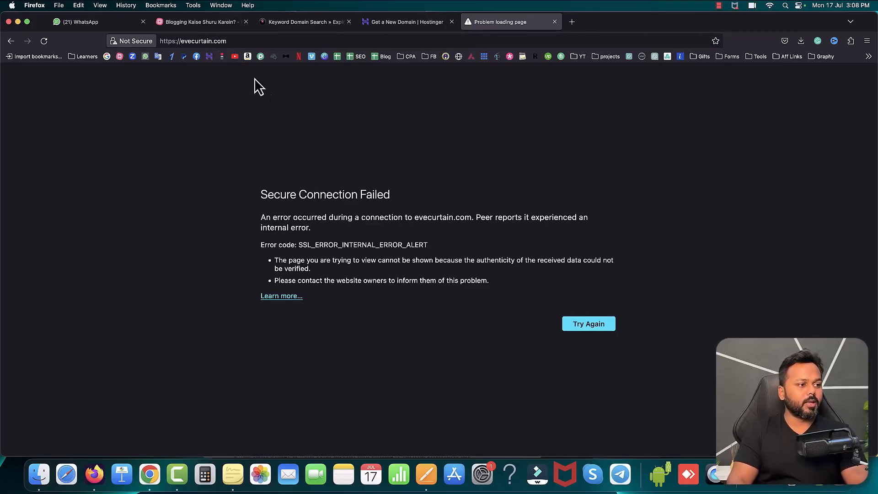
{"action": "left_click_drag", "start_coordinate": [262, 195], "coordinate": [351, 194]}
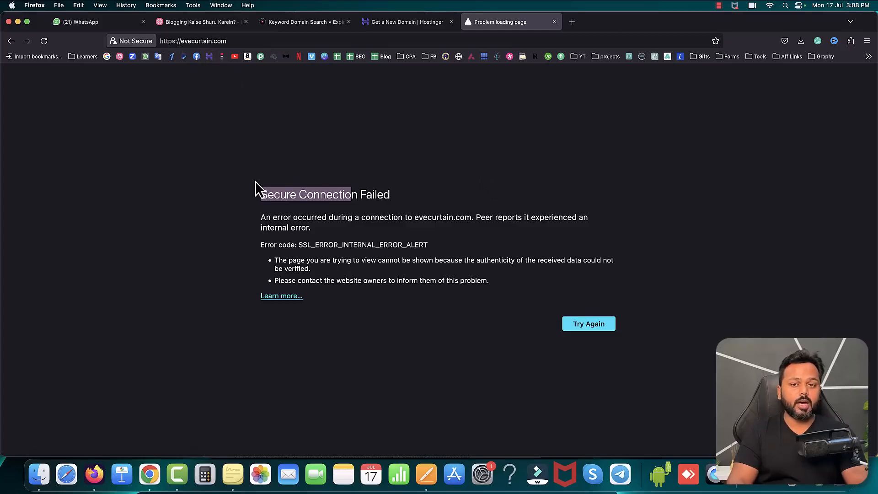
Step: Return to the Hostinger tab, open the websites list and find the option to create or migrate a website
{"action": "left_click", "coordinate": [381, 23]}
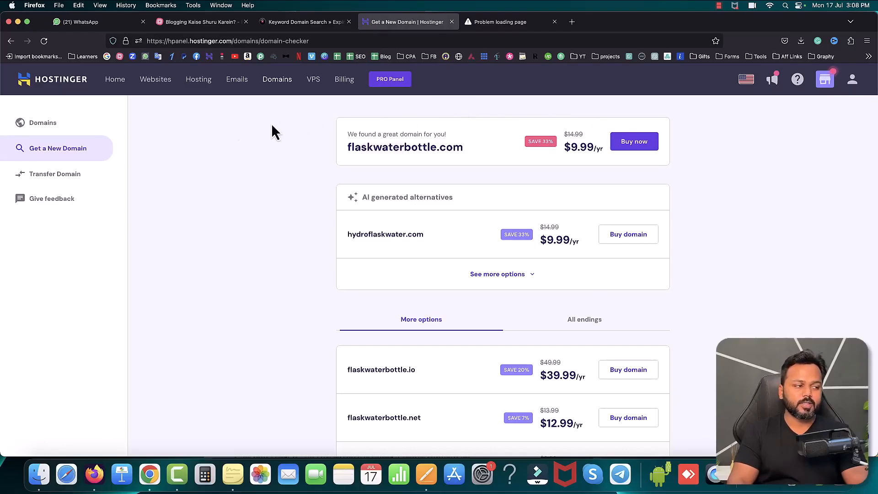
{"action": "left_click", "coordinate": [156, 80]}
{"action": "scroll", "coordinate": [270, 368], "scroll_direction": "down", "scroll_amount": 10}
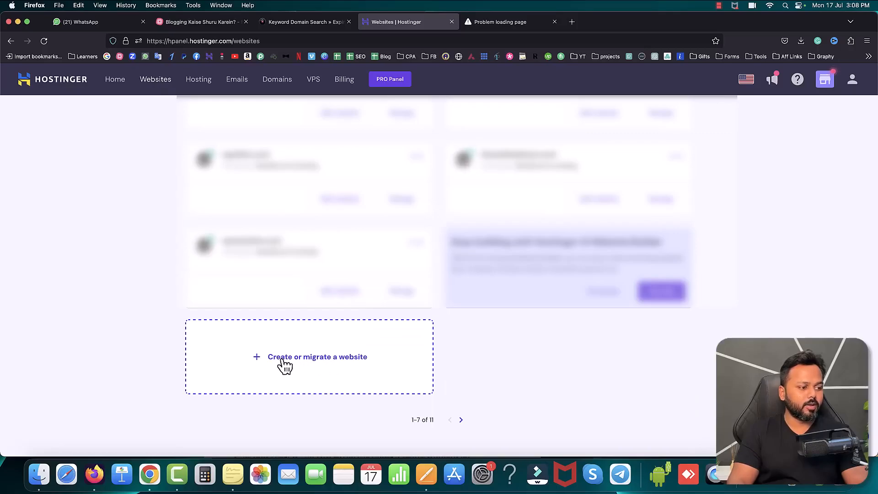
Step: Start creating or migrating a website and choose Blog as the website type
{"action": "left_click", "coordinate": [282, 360]}
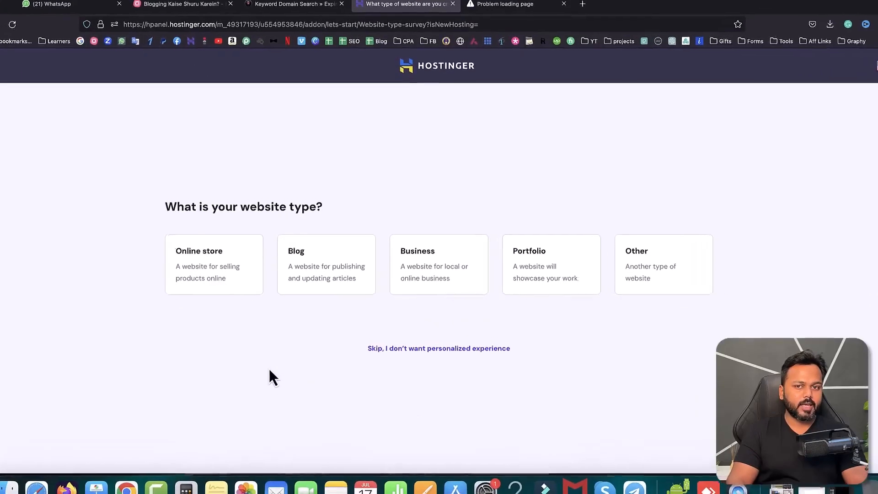
{"action": "left_click_drag", "start_coordinate": [166, 207], "coordinate": [213, 207]}
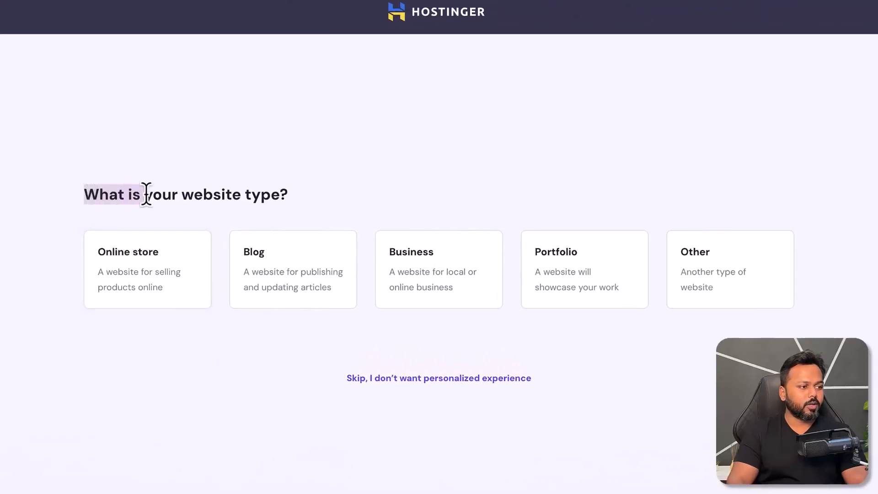
{"action": "left_click_drag", "start_coordinate": [146, 194], "coordinate": [292, 197]}
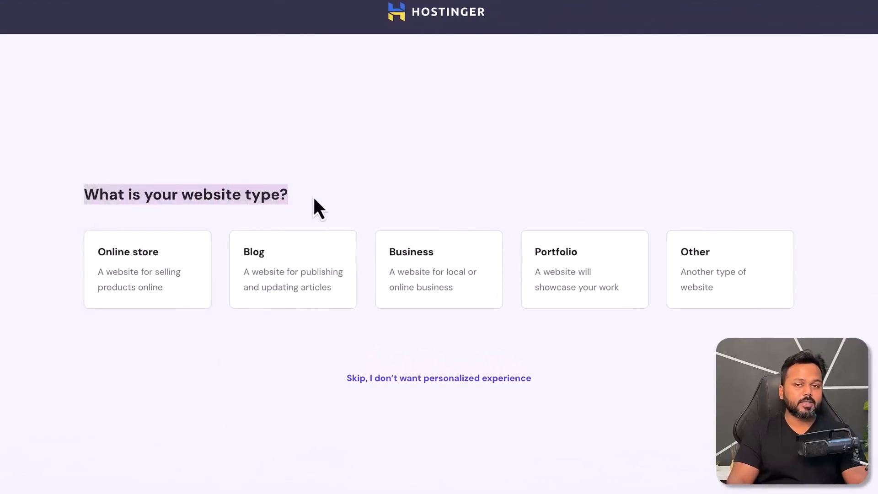
{"action": "left_click", "coordinate": [267, 266]}
Step: Choose to create a new website and select WordPress as its platform
{"action": "left_click_drag", "start_coordinate": [333, 153], "coordinate": [569, 157]}
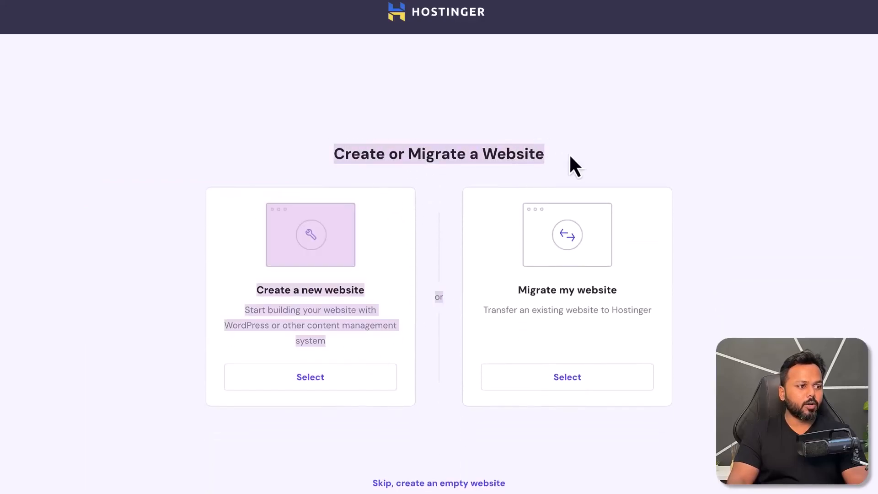
{"action": "left_click", "coordinate": [573, 157]}
{"action": "left_click_drag", "start_coordinate": [286, 289], "coordinate": [350, 289]}
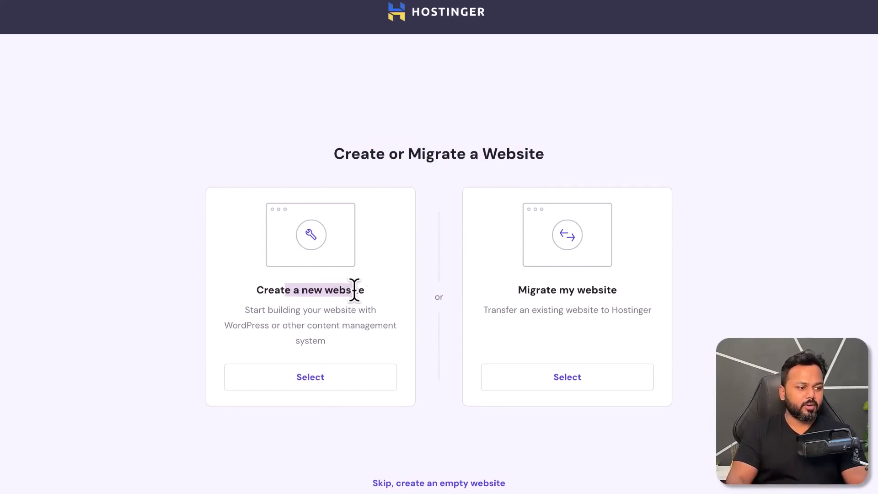
{"action": "left_click", "coordinate": [377, 327]}
{"action": "left_click", "coordinate": [309, 386]}
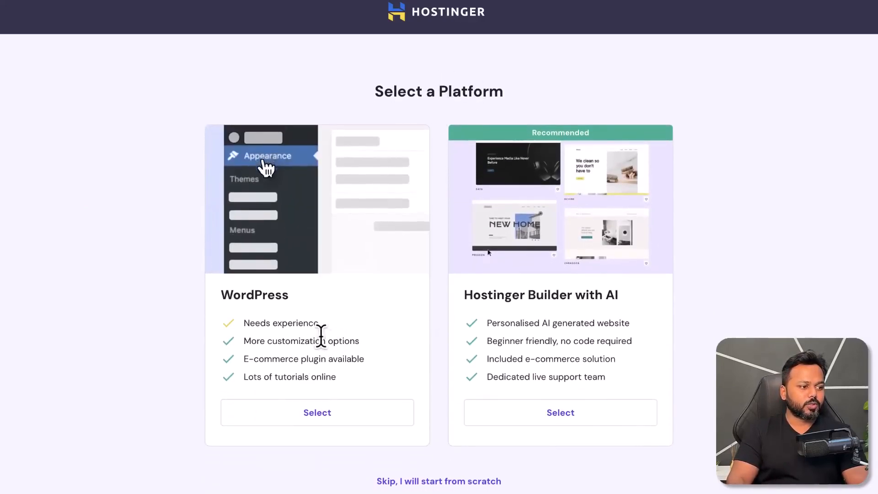
{"action": "left_click", "coordinate": [315, 414]}
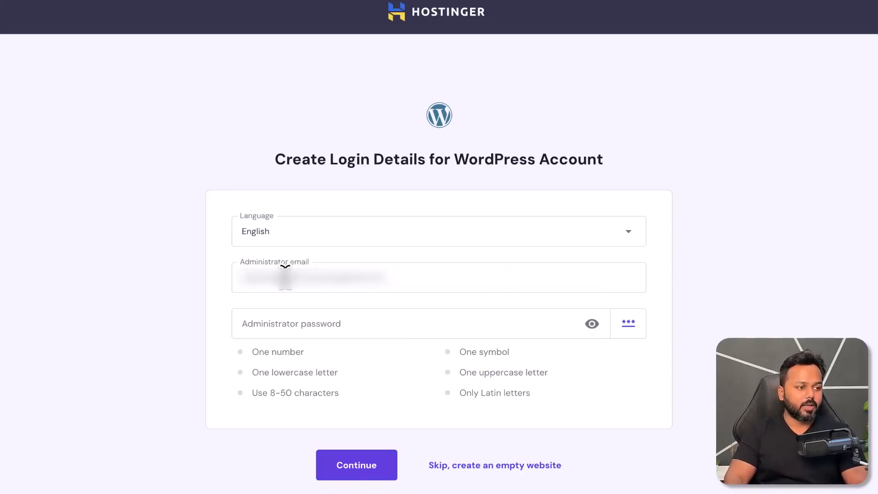
Step: Enter the administrator password for the WordPress account and continue with the login details
{"action": "left_click", "coordinate": [325, 326]}
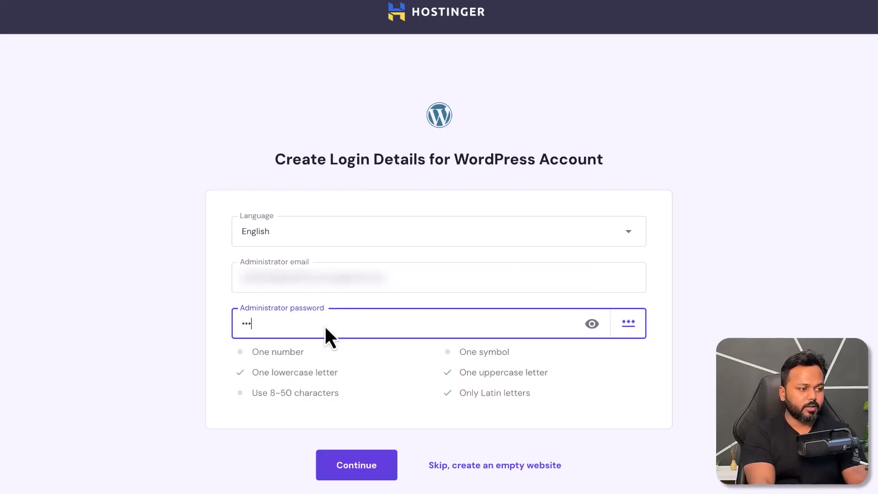
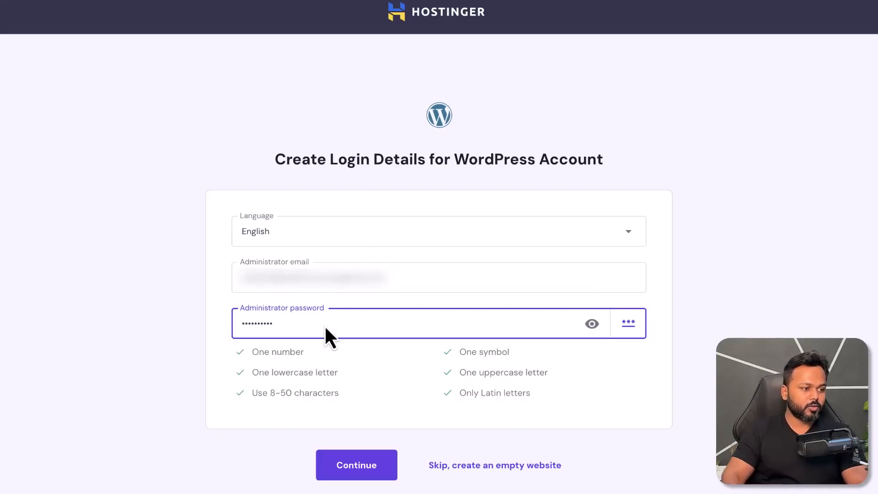
{"action": "left_click", "coordinate": [365, 467]}
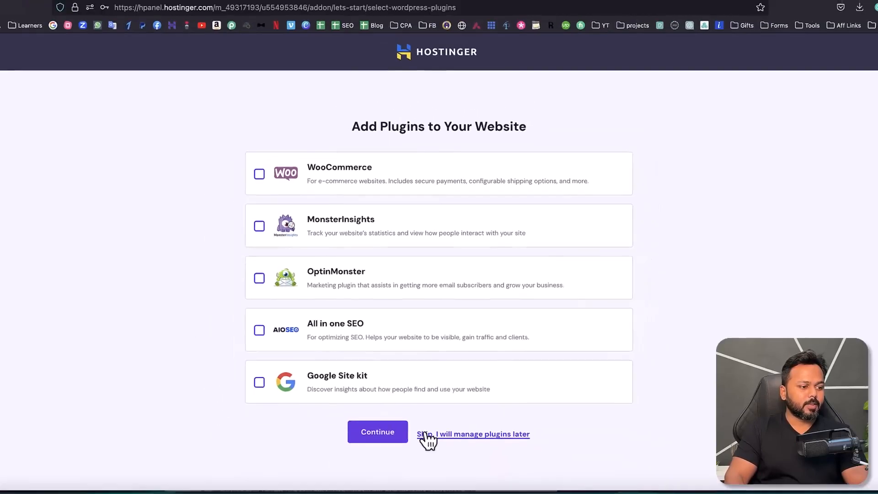
Step: Skip adding plugins and skip the AI text creation for the website
{"action": "left_click", "coordinate": [428, 437]}
{"action": "left_click", "coordinate": [435, 479]}
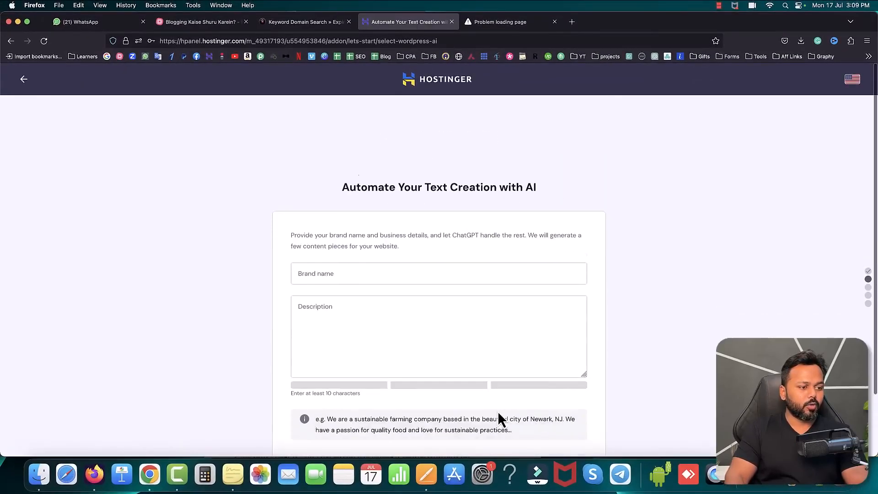
{"action": "left_click", "coordinate": [442, 427]}
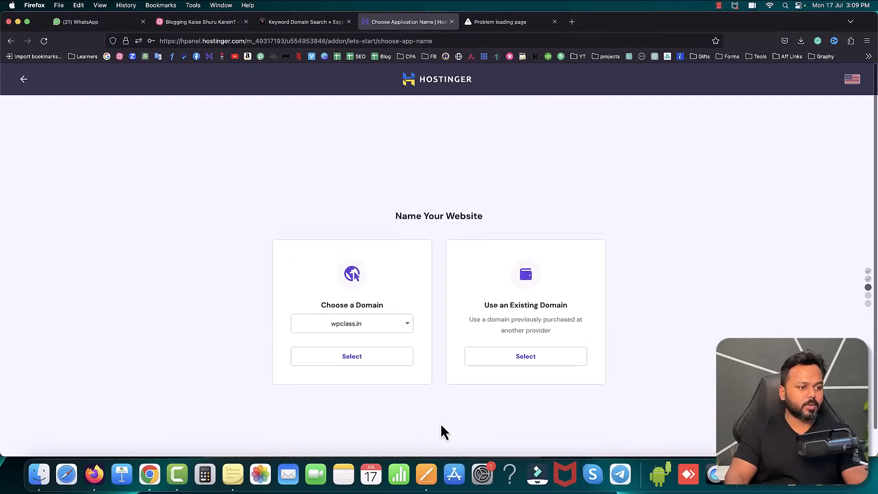
Step: Highlight the Name Your Website heading, then choose the domain evecurtain.com and confirm it for the new site
{"action": "left_click_drag", "start_coordinate": [398, 217], "coordinate": [472, 216]}
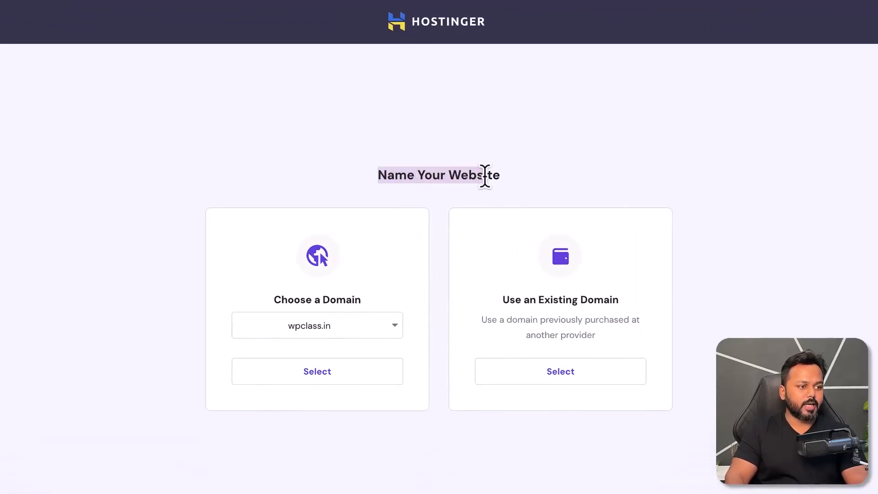
{"action": "left_click_drag", "start_coordinate": [484, 175], "coordinate": [501, 181]}
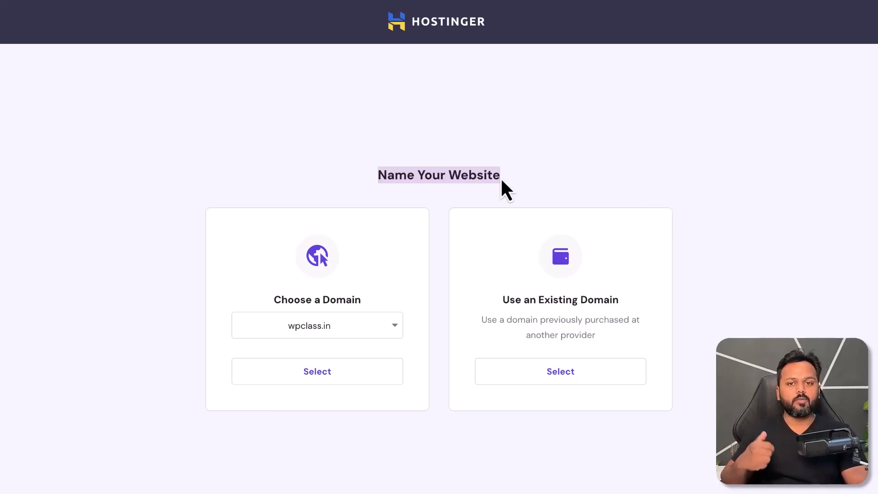
{"action": "left_click", "coordinate": [414, 260]}
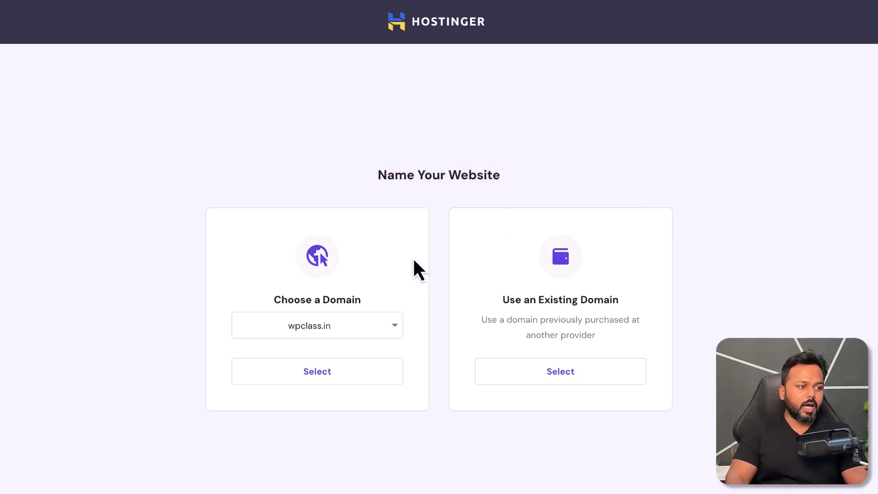
{"action": "left_click", "coordinate": [379, 326]}
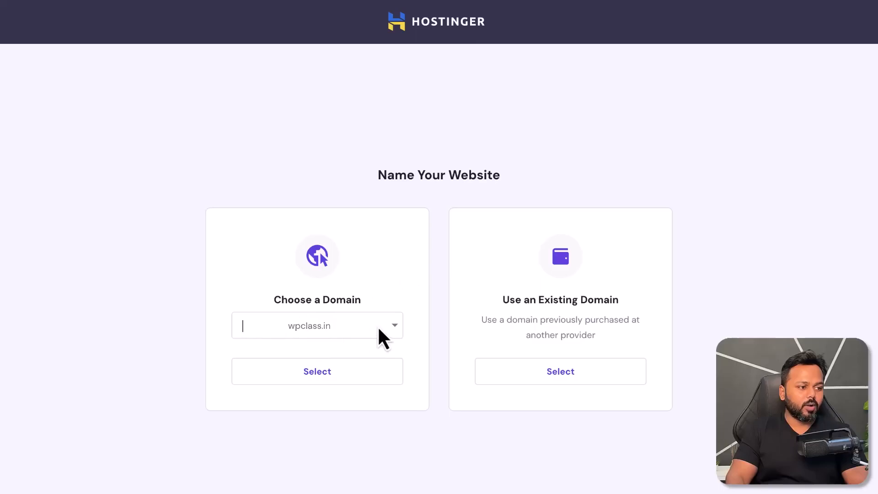
{"action": "left_click", "coordinate": [253, 379]}
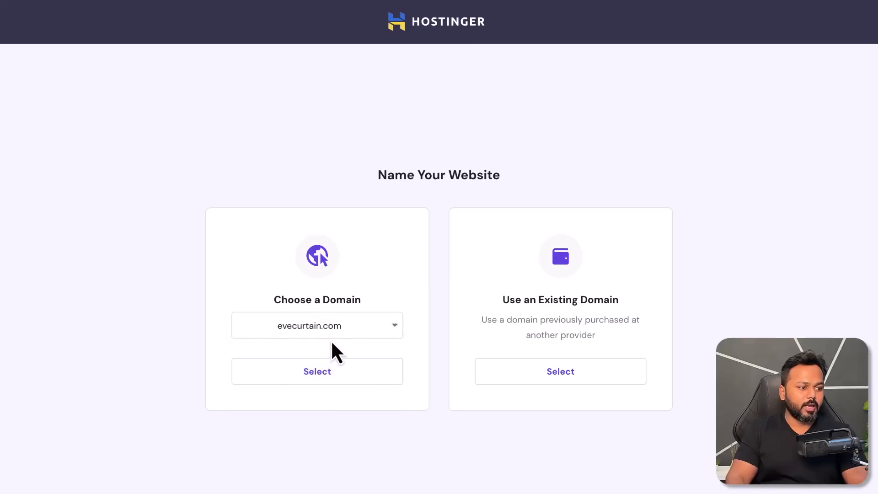
{"action": "left_click", "coordinate": [317, 379]}
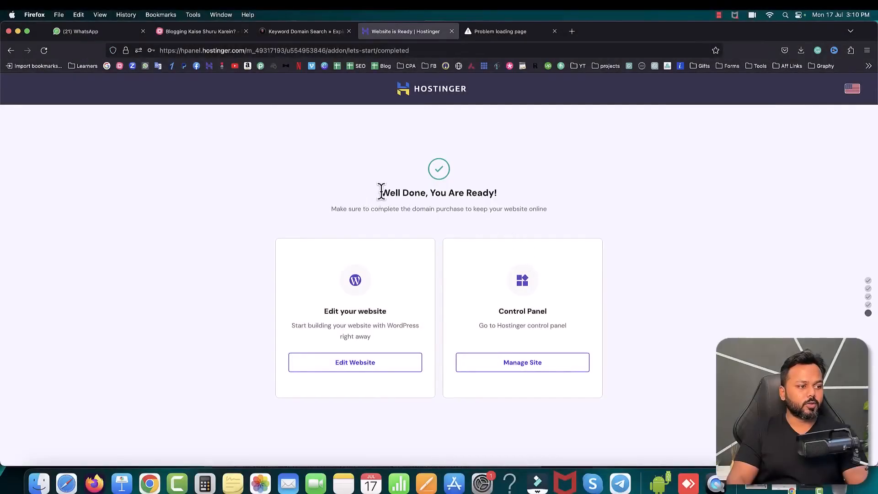
Step: Highlight the heading of the completion page and view the browser's site information for it
{"action": "left_click_drag", "start_coordinate": [381, 193], "coordinate": [490, 193]}
{"action": "left_click", "coordinate": [507, 194]}
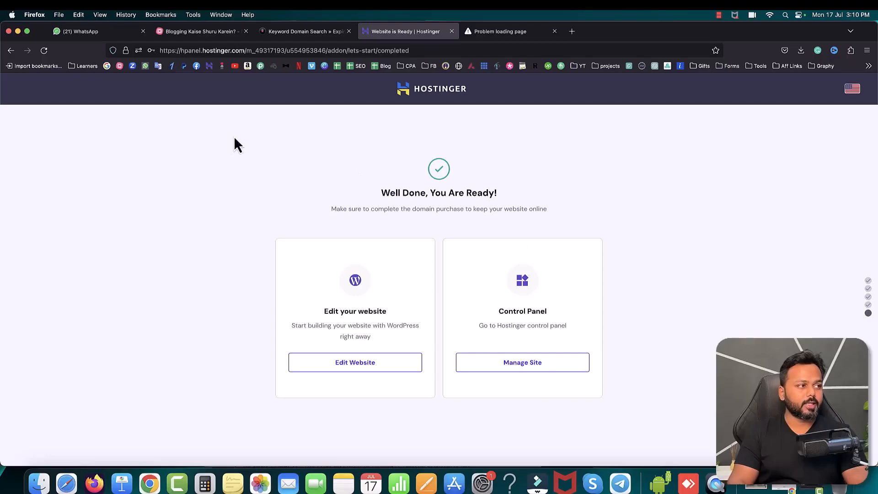
{"action": "left_click", "coordinate": [126, 50]}
{"action": "left_click", "coordinate": [510, 186]}
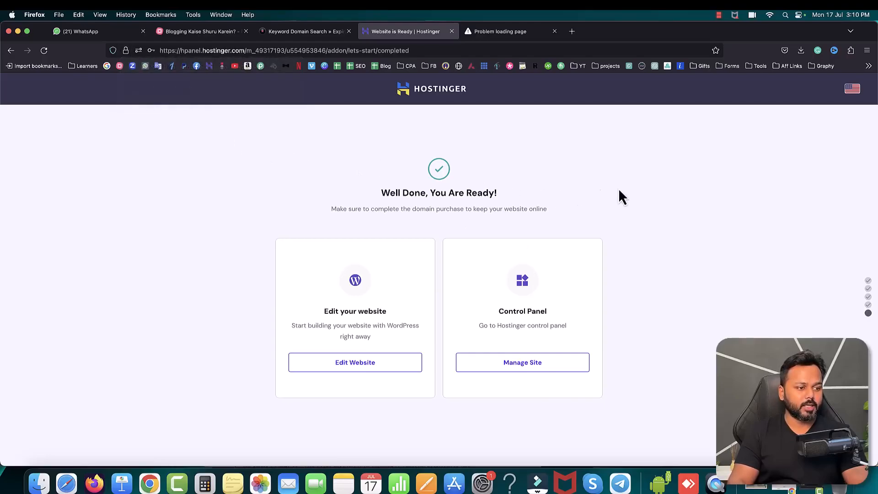
Step: Open the management dashboard of evecurtain.com, search its options for ssl and open the SSL certificate page
{"action": "left_click", "coordinate": [520, 364]}
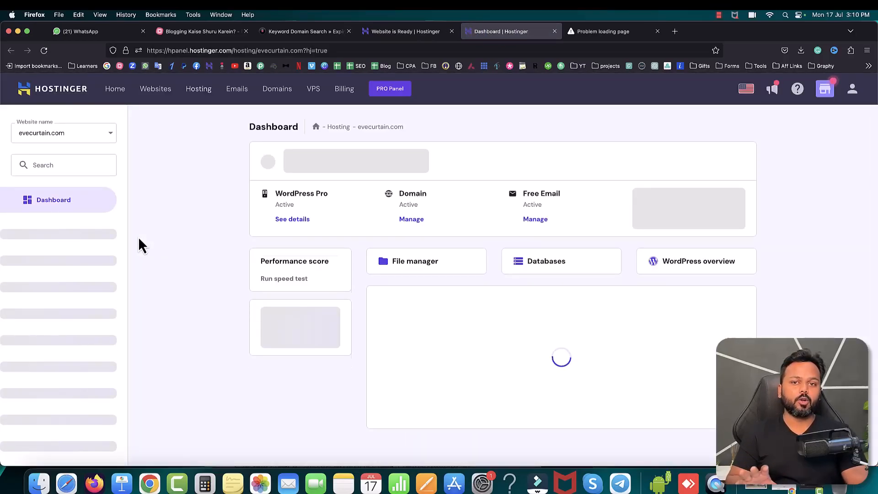
{"action": "left_click", "coordinate": [59, 165]}
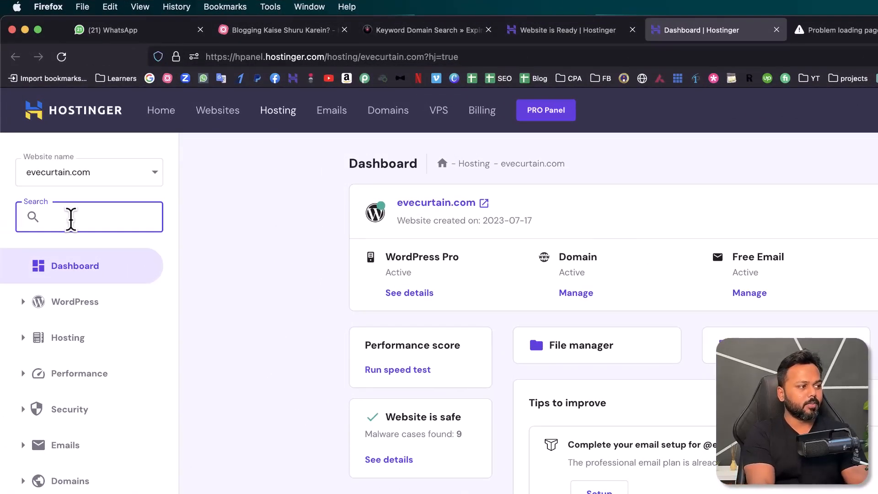
{"action": "type", "text": "sss"}
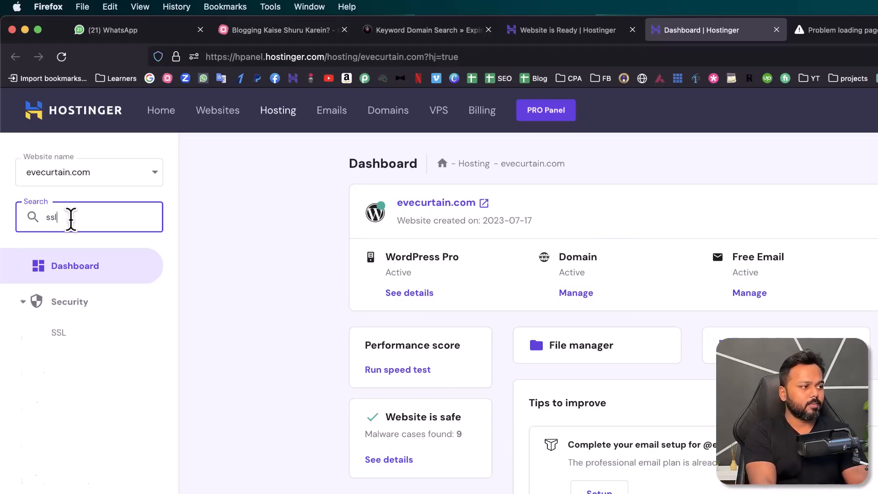
{"action": "left_click", "coordinate": [84, 332]}
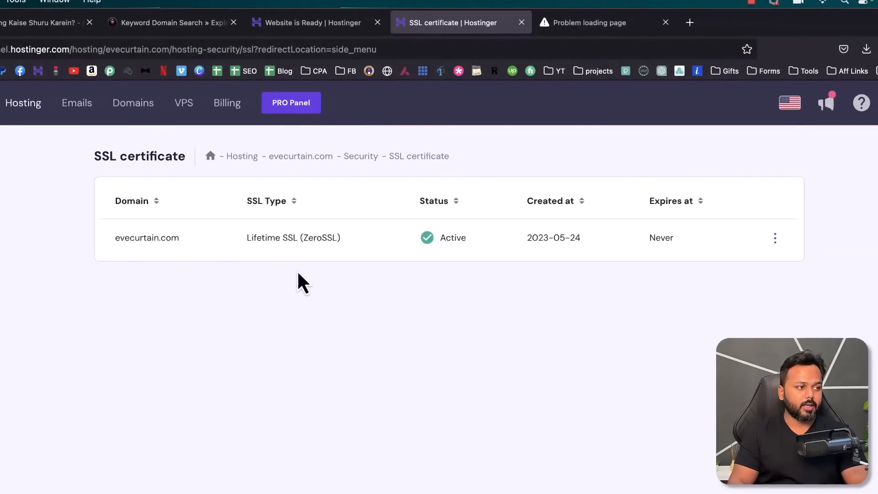
Step: Highlight the domain and status in the evecurtain.com certificate entry and view its available actions without choosing one
{"action": "left_click_drag", "start_coordinate": [114, 238], "coordinate": [179, 238]}
{"action": "left_click", "coordinate": [218, 241]}
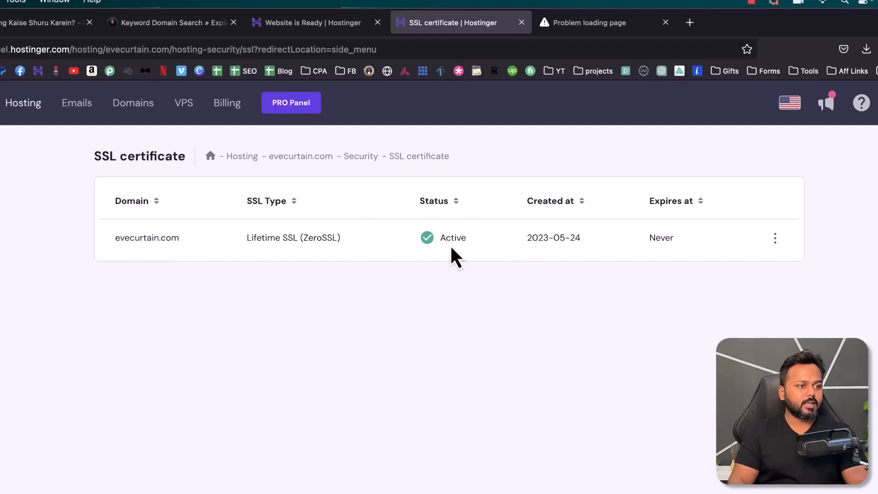
{"action": "left_click_drag", "start_coordinate": [440, 237], "coordinate": [463, 238]}
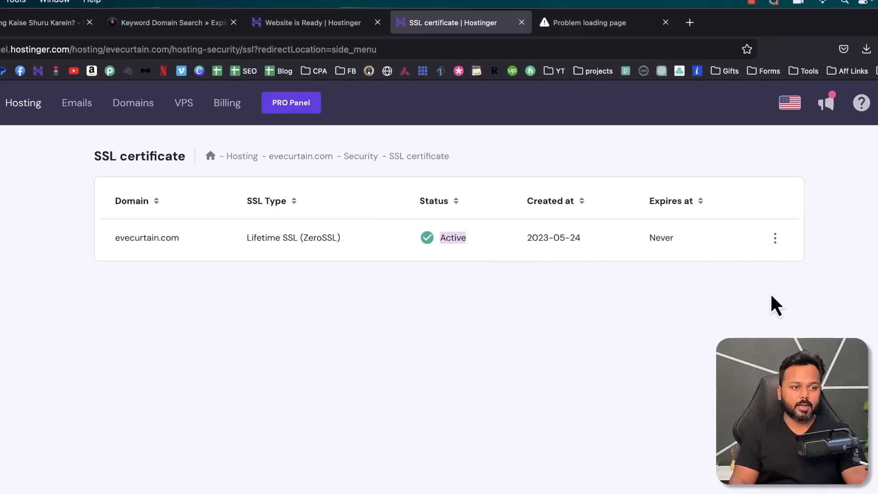
{"action": "left_click", "coordinate": [643, 293]}
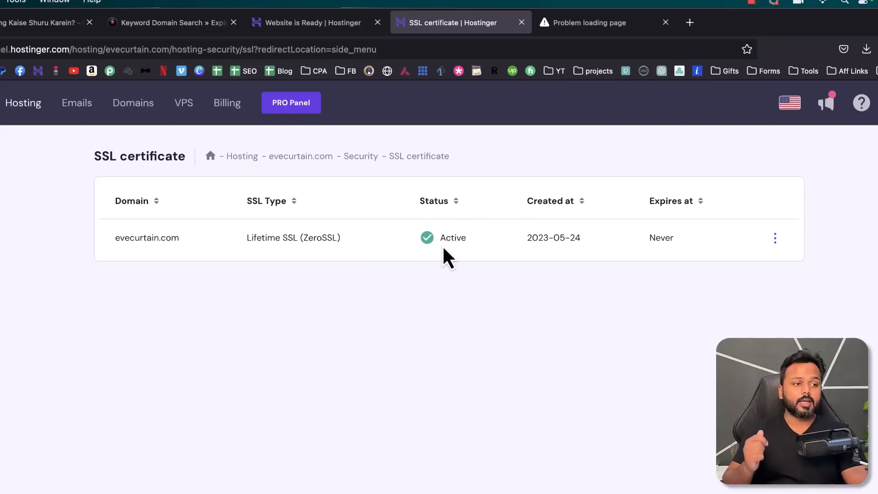
{"action": "left_click", "coordinate": [777, 239]}
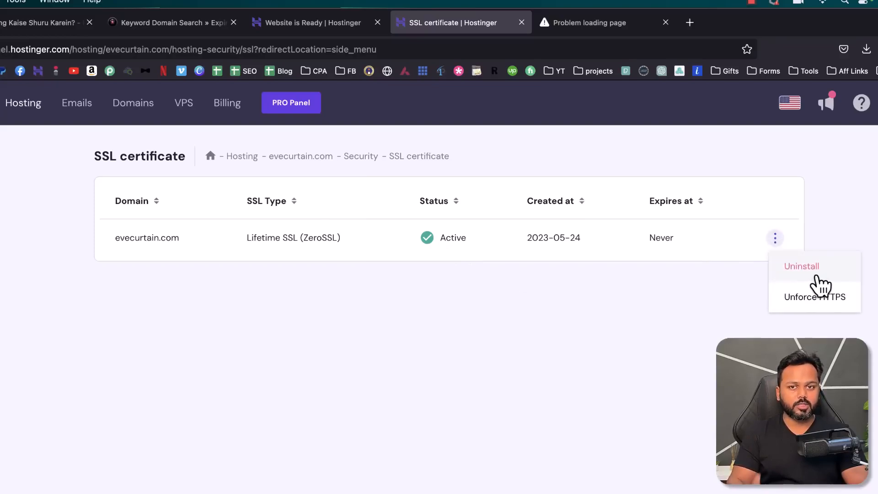
{"action": "left_click", "coordinate": [647, 294]}
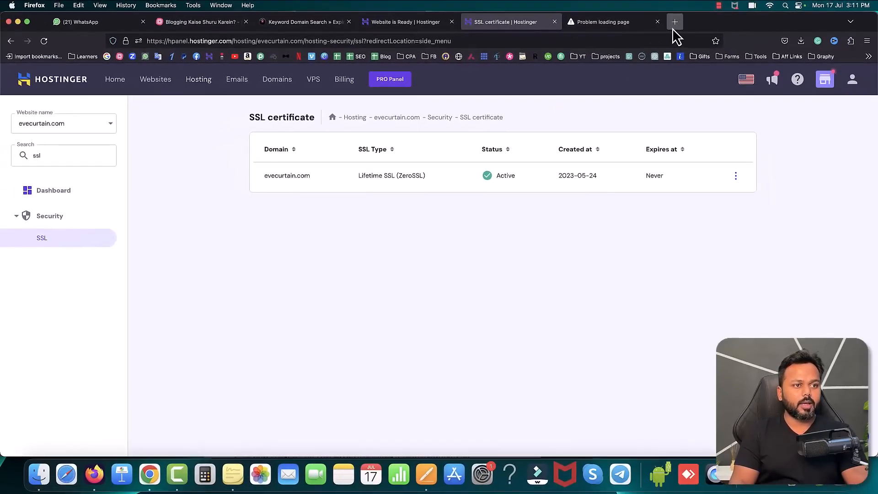
Step: Load evecurtain.com in a new browser tab
{"action": "left_click", "coordinate": [675, 22]}
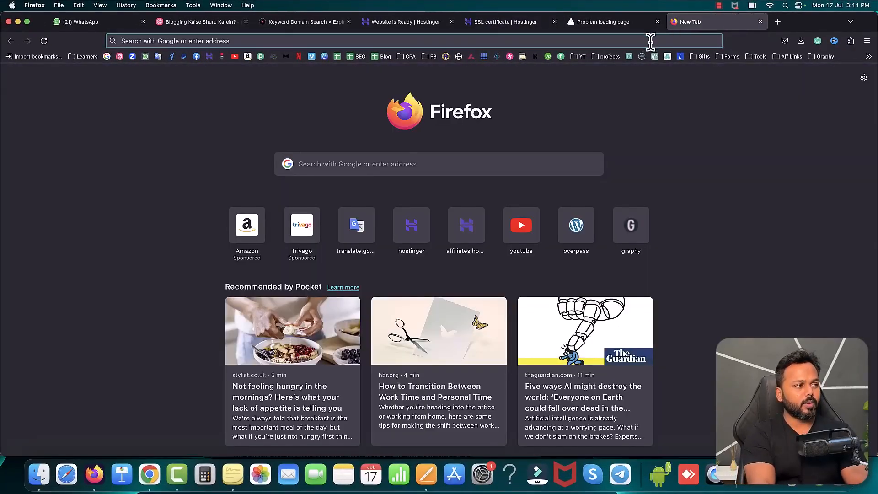
{"action": "type", "text": "evecurtain.com/"}
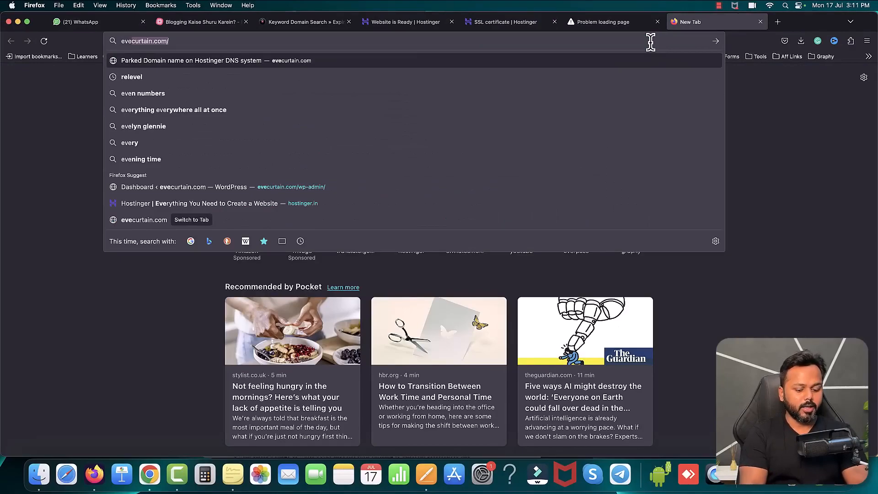
{"action": "key", "text": "Right"}
{"action": "key", "text": "Return"}
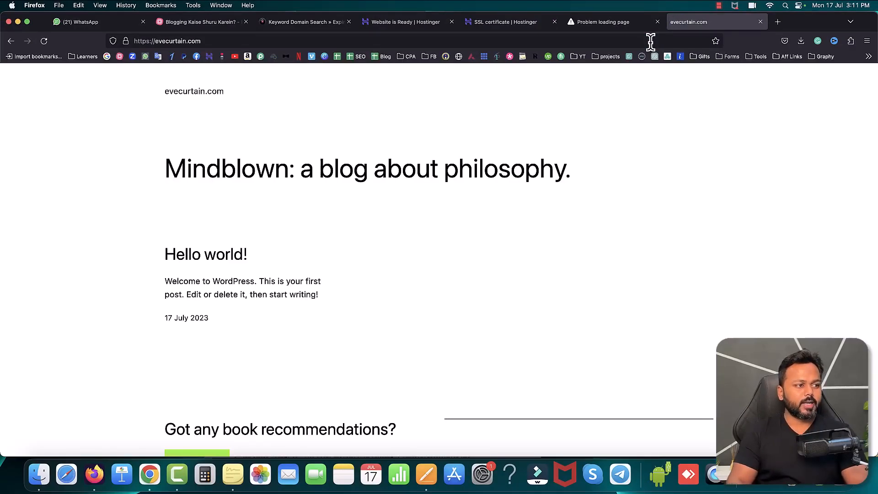
Step: Compare the new evecurtain.com tab with the earlier one and check the new tab's connection security information
{"action": "left_click", "coordinate": [605, 22]}
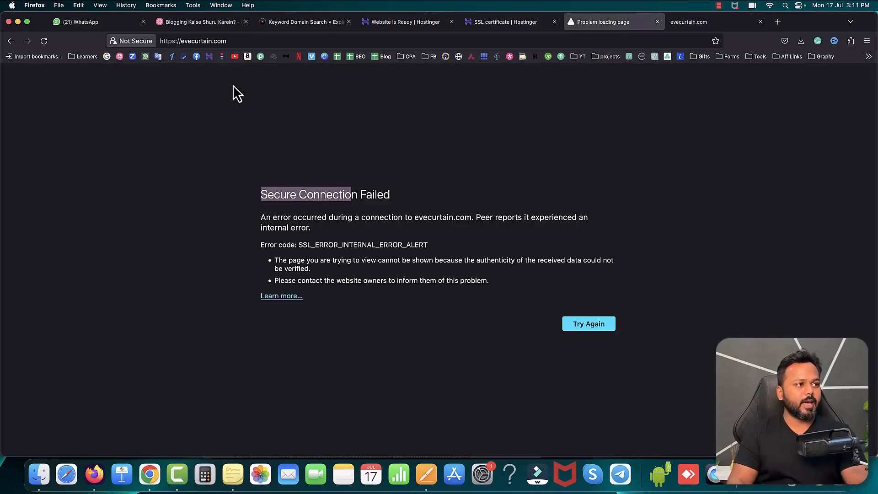
{"action": "left_click", "coordinate": [693, 23]}
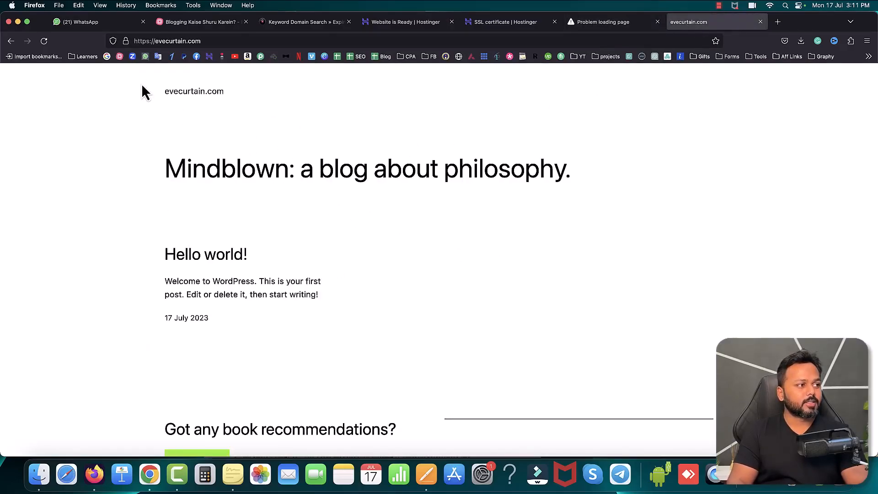
{"action": "left_click", "coordinate": [126, 43]}
{"action": "left_click", "coordinate": [529, 112]}
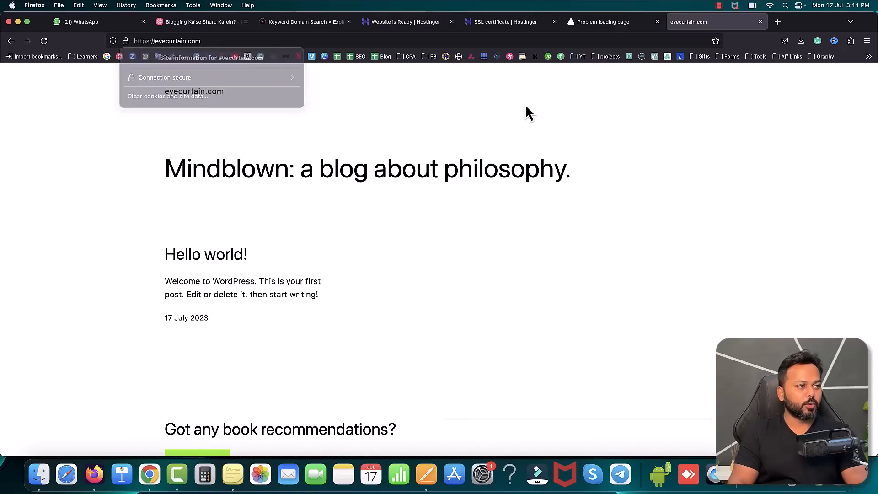
{"action": "left_click", "coordinate": [609, 23]}
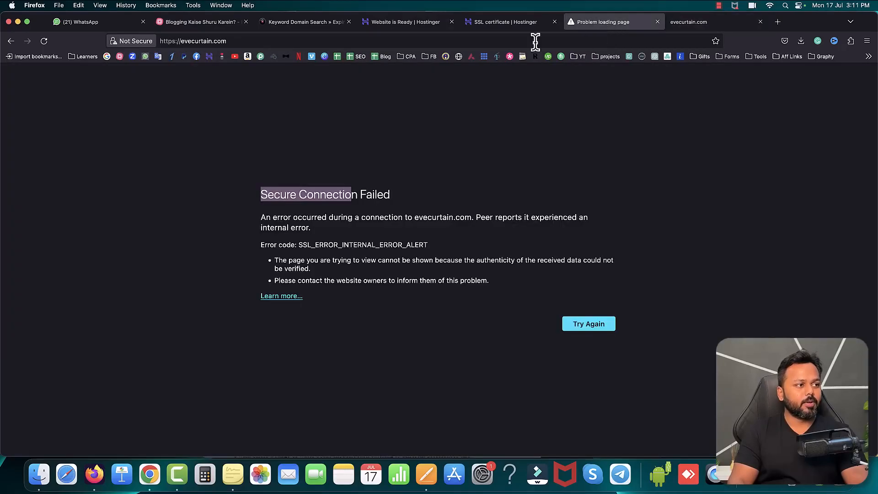
Step: View the site security information of the evecurtain.com tab with the connection error and close that tab
{"action": "left_click", "coordinate": [128, 43]}
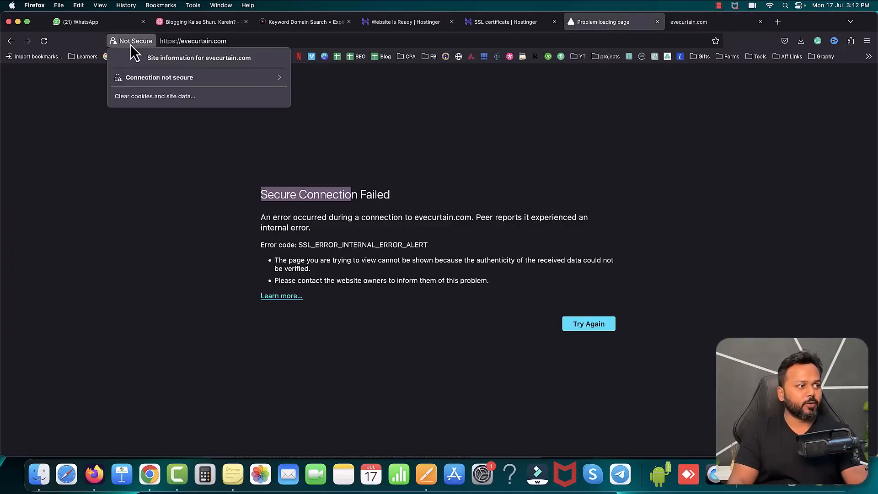
{"action": "left_click", "coordinate": [131, 187]}
{"action": "left_click", "coordinate": [657, 21]}
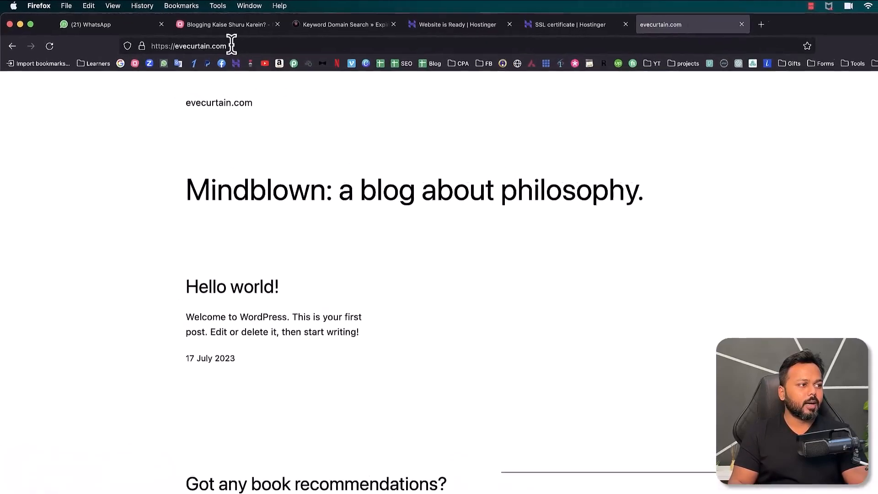
Step: Load evecurtain.com/wp-admin/ and log in to WordPress with the saved username and password
{"action": "left_click", "coordinate": [231, 46]}
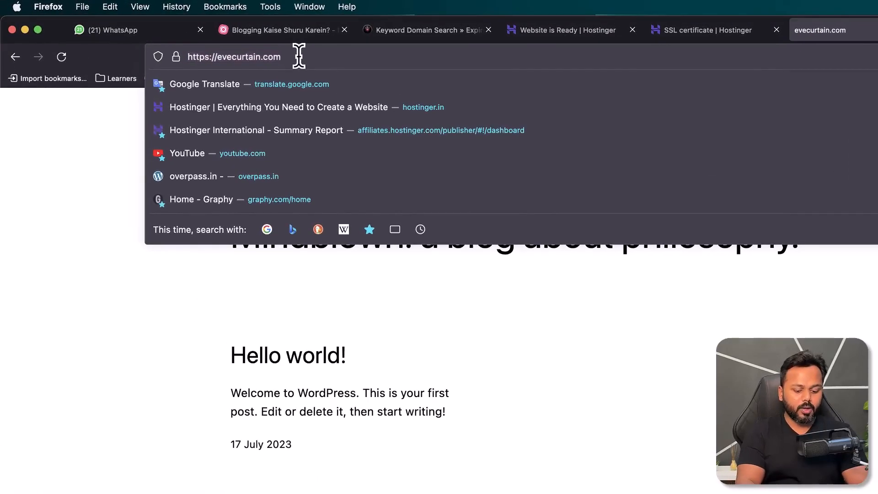
{"action": "type", "text": "/w"}
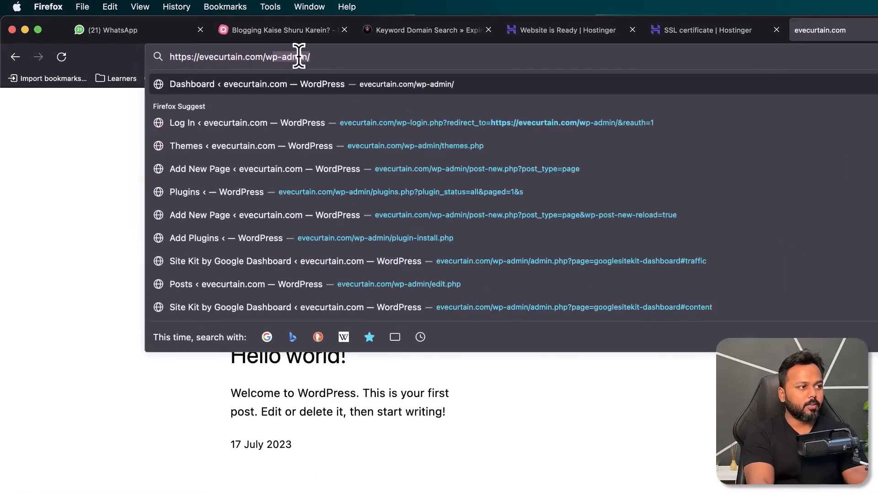
{"action": "type", "text": "p-admin/"}
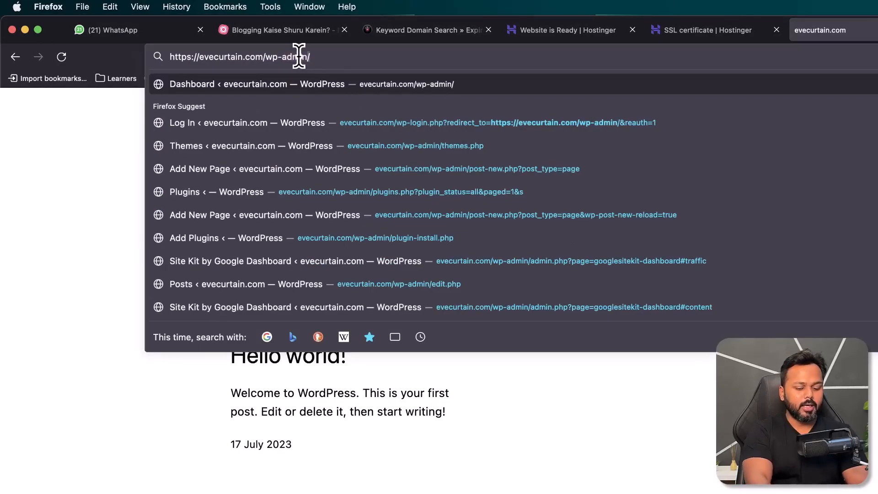
{"action": "key", "text": "Return"}
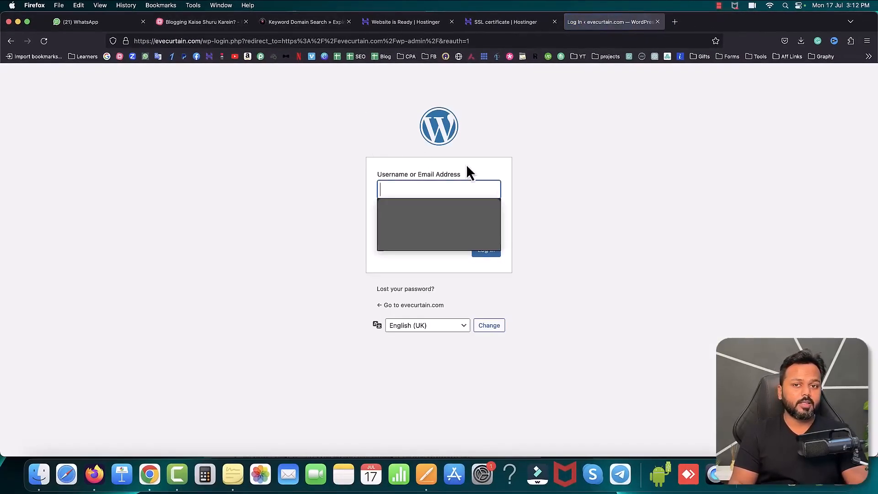
{"action": "left_click", "coordinate": [420, 226]}
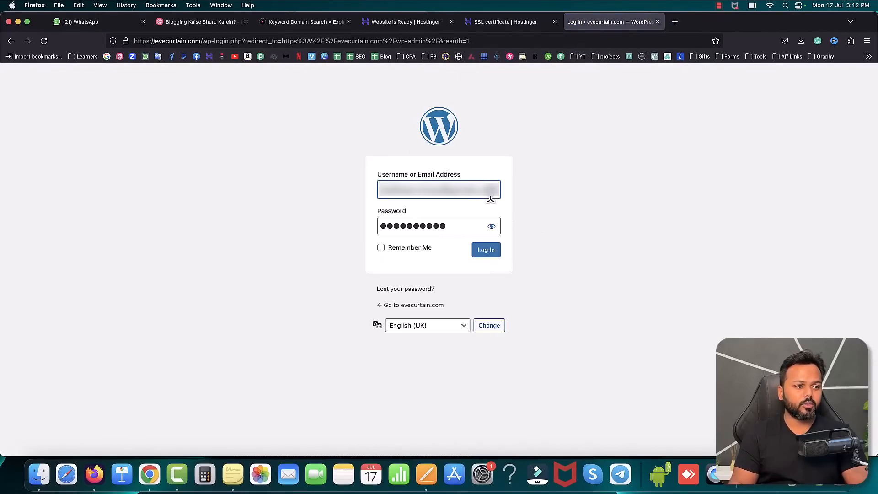
{"action": "left_click", "coordinate": [488, 253]}
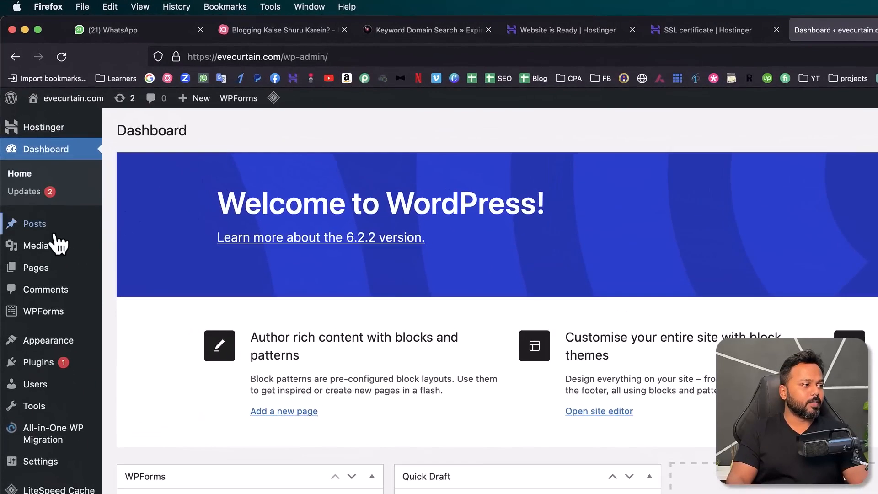
Step: Open the site's installed themes and go on to the page for adding a new theme
{"action": "mouse_move", "coordinate": [21, 163]}
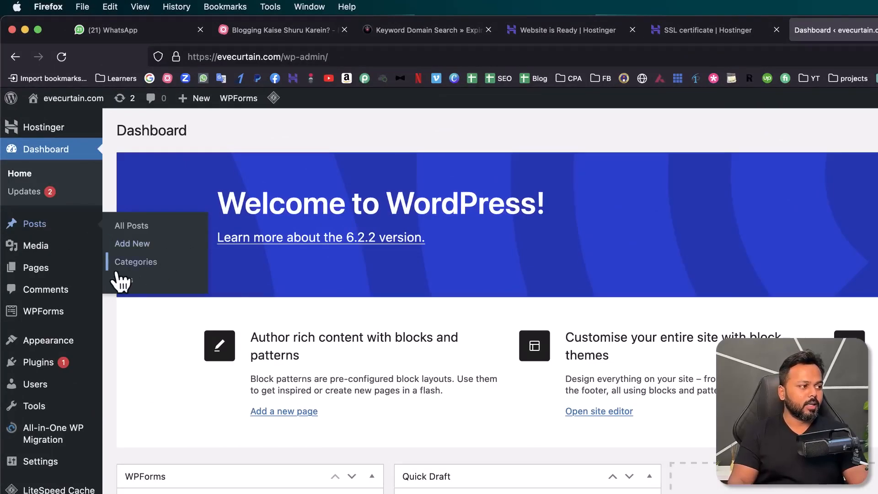
{"action": "mouse_move", "coordinate": [26, 274]}
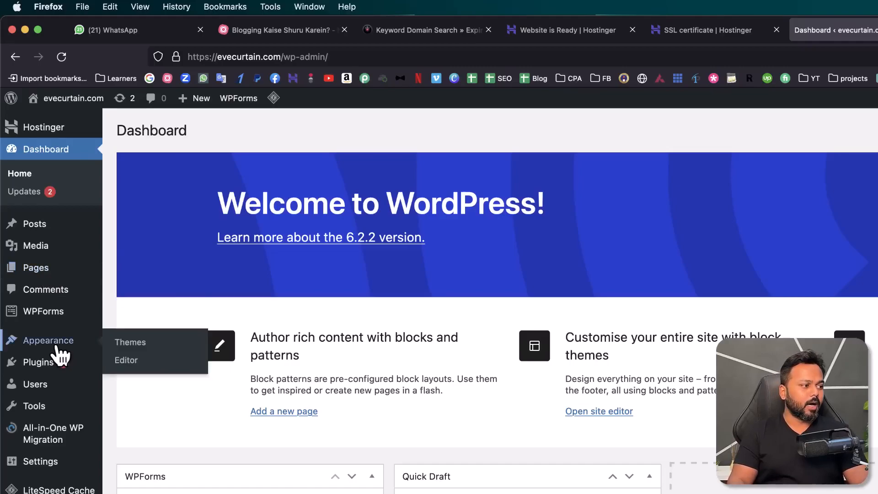
{"action": "left_click", "coordinate": [139, 350]}
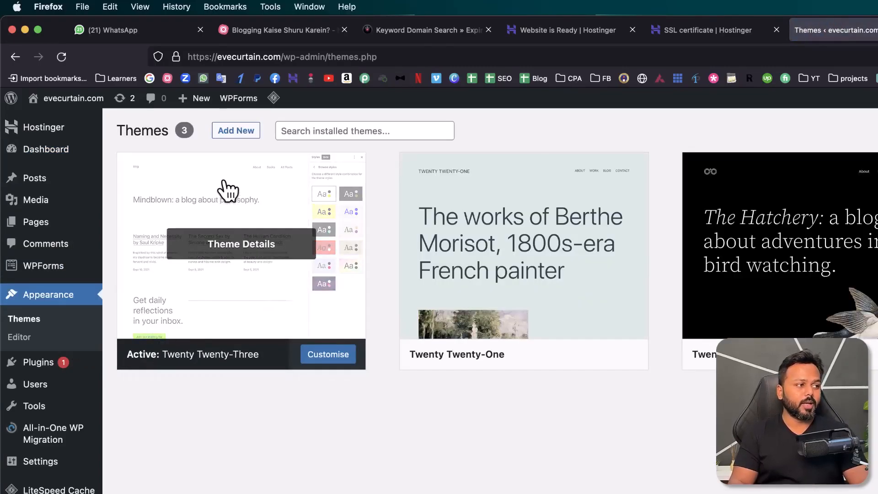
{"action": "left_click", "coordinate": [236, 134]}
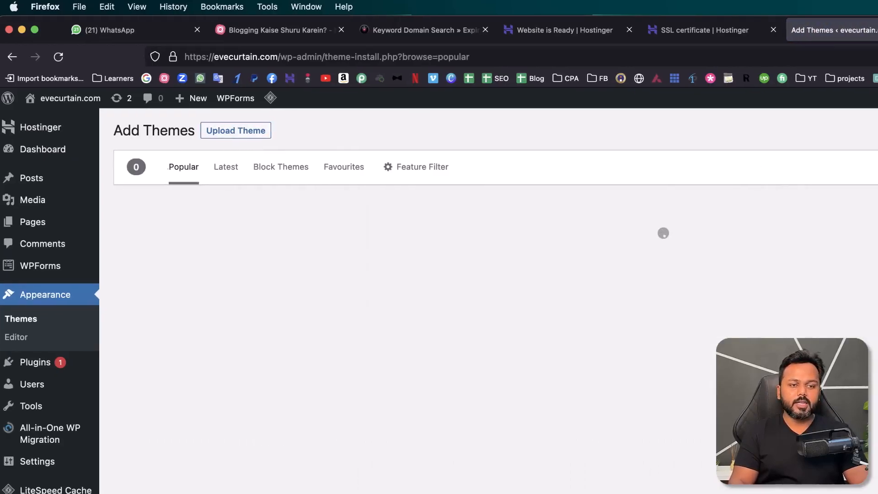
Step: Search the theme directory for generatepress, and install and activate the GeneratePress theme
{"action": "left_click", "coordinate": [845, 166]}
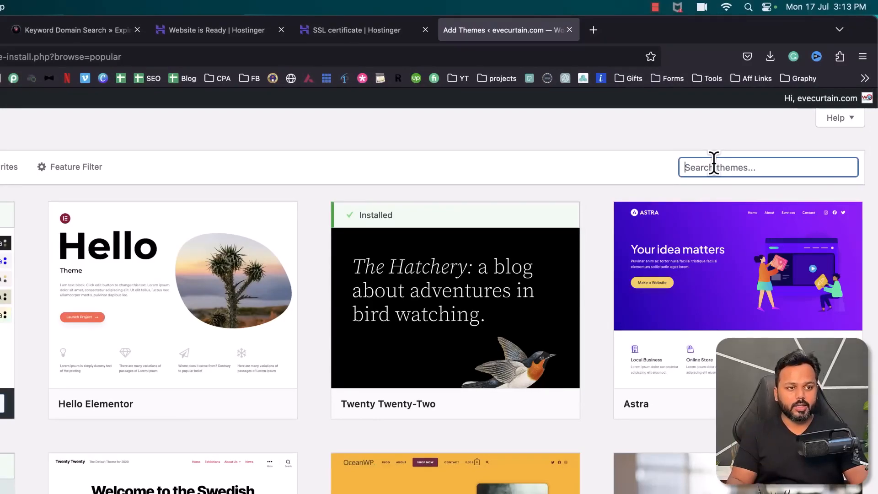
{"action": "type", "text": "gene"}
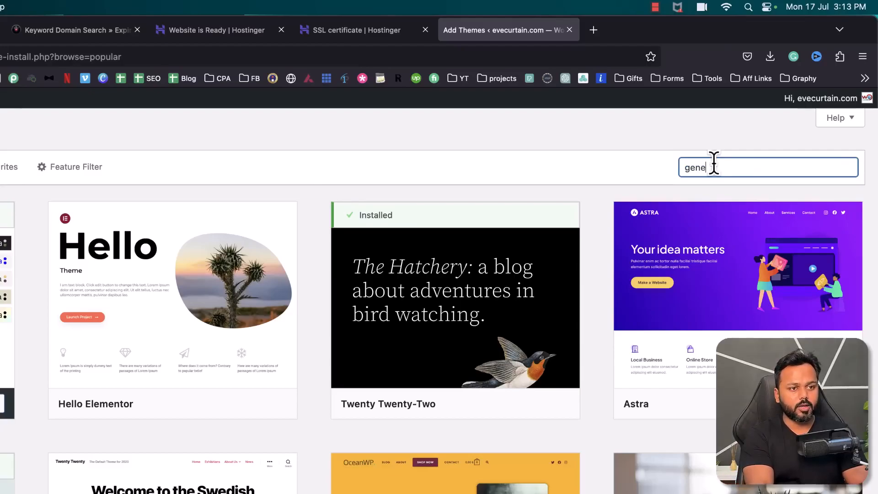
{"action": "type", "text": "ratepress"}
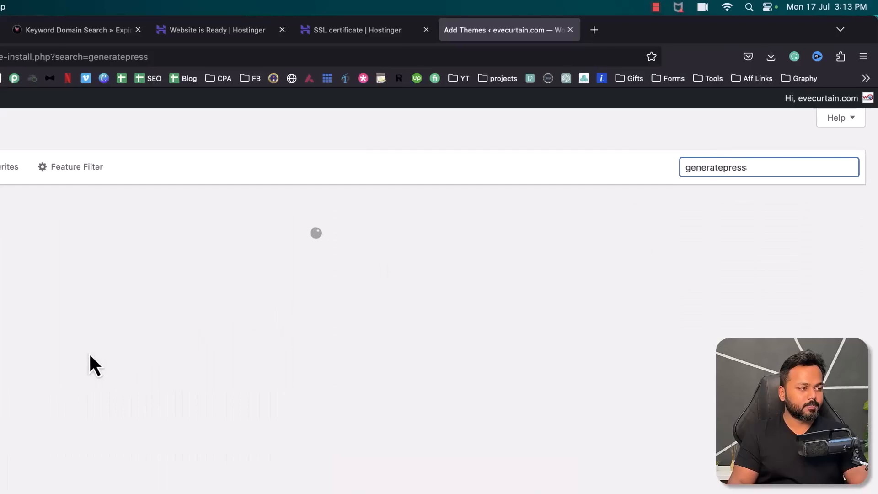
{"action": "mouse_move", "coordinate": [26, 282]}
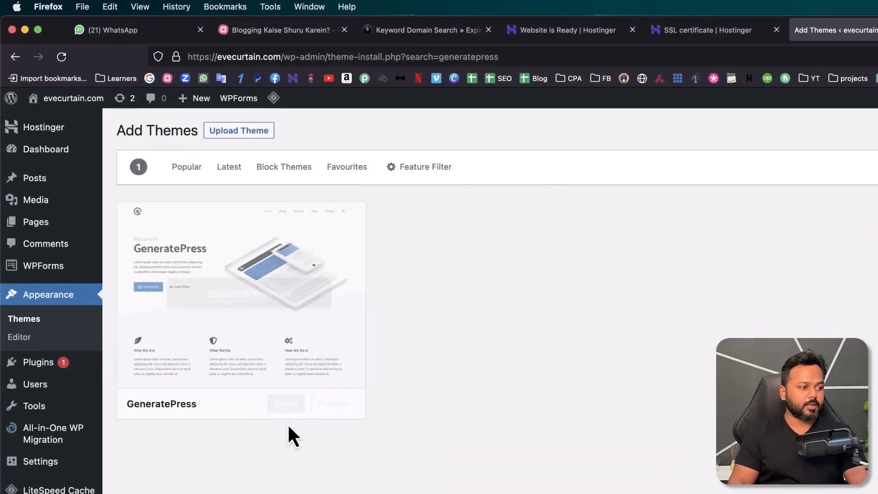
{"action": "left_click", "coordinate": [290, 404]}
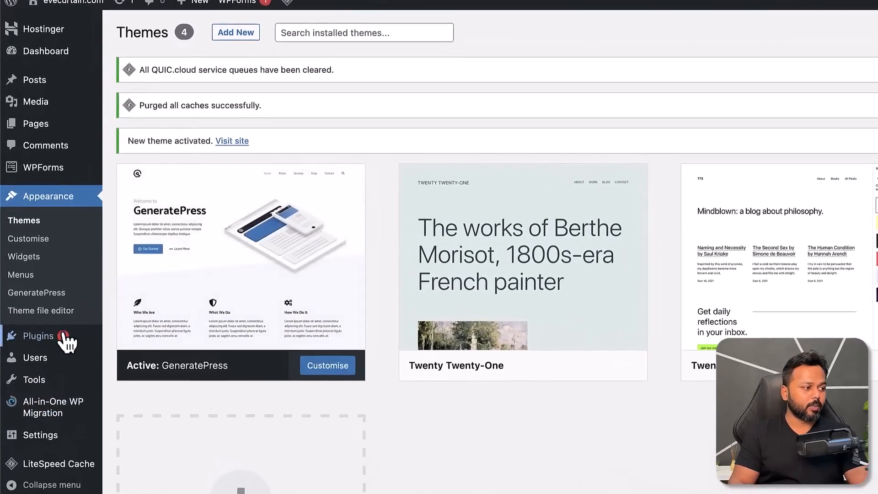
Step: Upload gp-premium-2.3.1.zip from the Generate Press folder inside the Desktop's Plugins folder as a new plugin and install it
{"action": "mouse_move", "coordinate": [25, 310]}
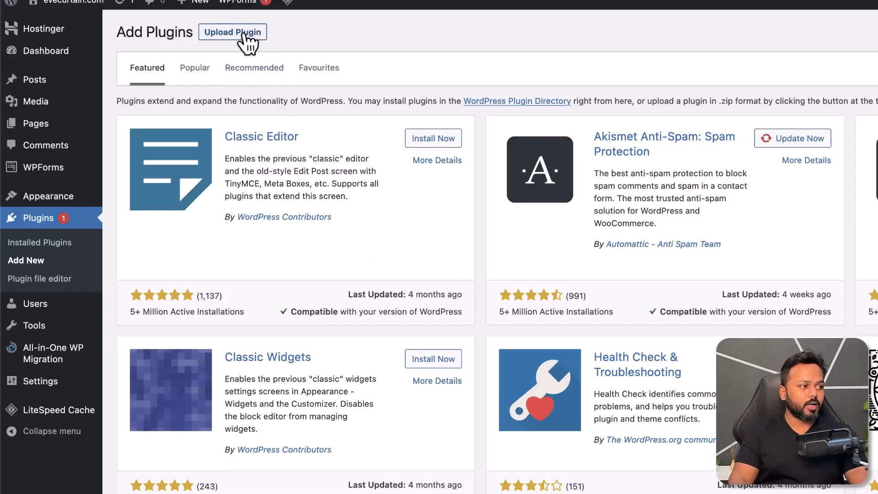
{"action": "left_click", "coordinate": [225, 35]}
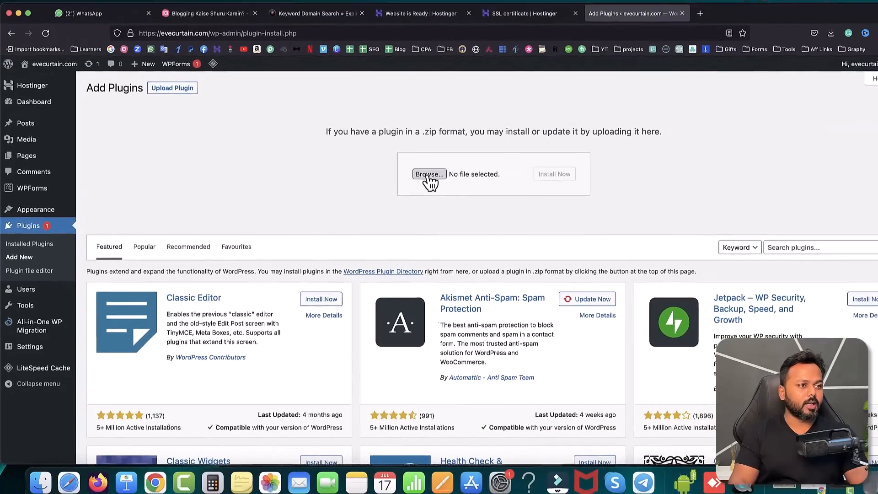
{"action": "left_click", "coordinate": [429, 174]}
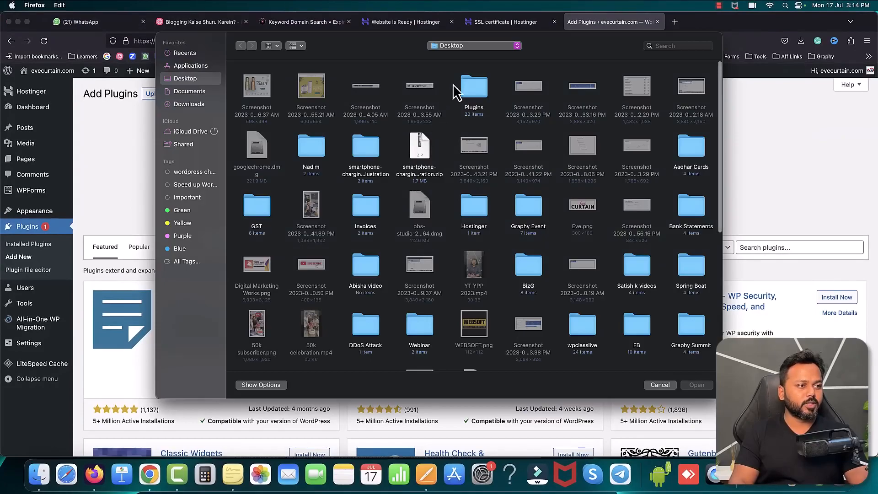
{"action": "left_click", "coordinate": [489, 88]}
{"action": "double_click", "coordinate": [471, 91]}
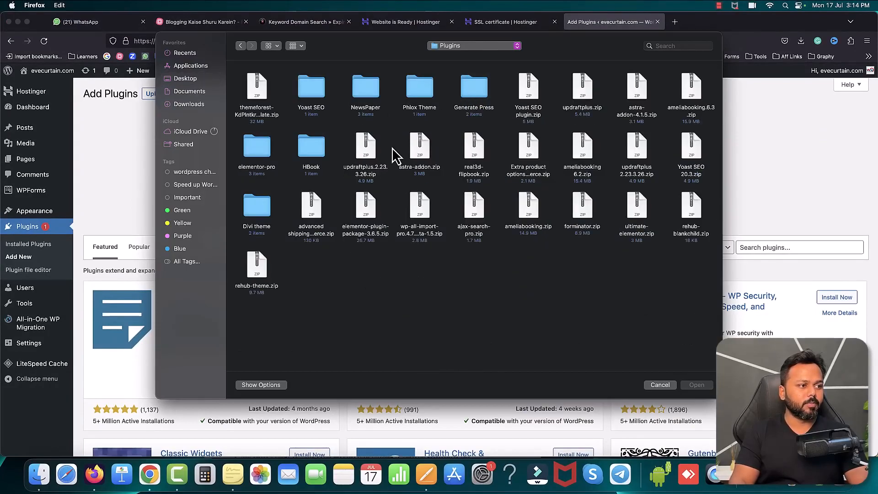
{"action": "double_click", "coordinate": [476, 91]}
{"action": "left_click", "coordinate": [302, 91]}
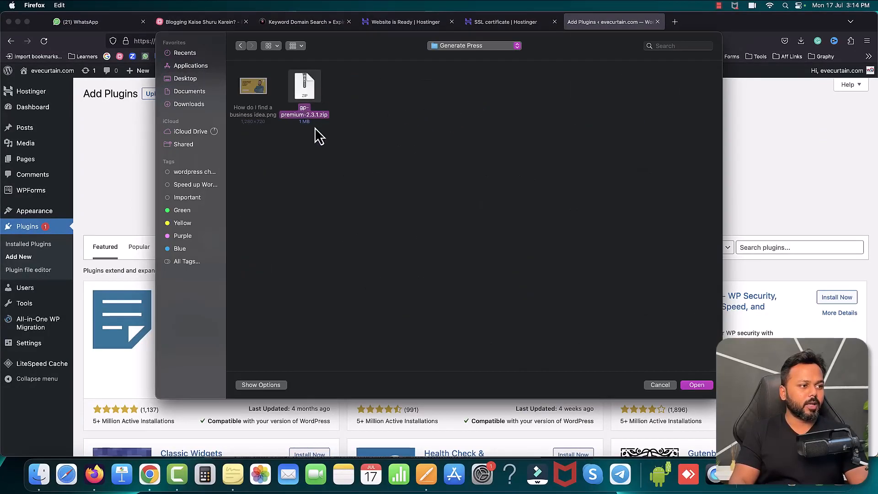
{"action": "left_click", "coordinate": [704, 387]}
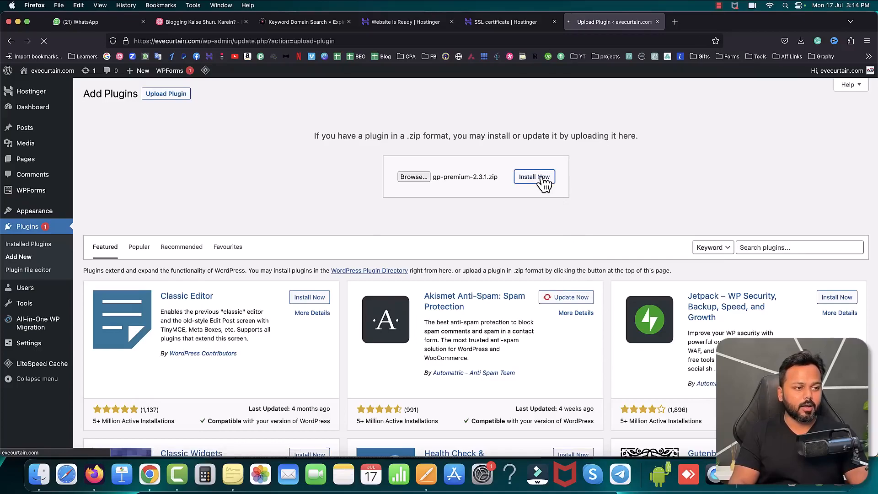
Step: Activate the uploaded GP Premium plugin and highlight its name in the list of installed plugins
{"action": "left_click", "coordinate": [110, 162]}
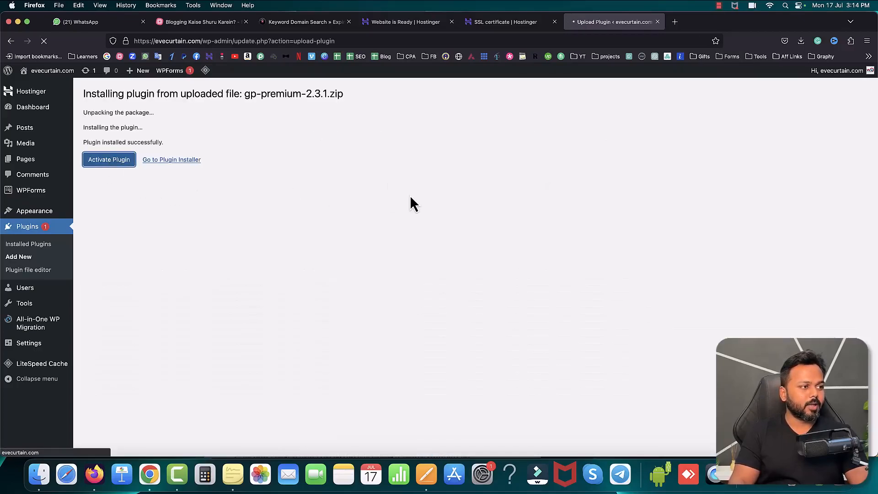
{"action": "double_click", "coordinate": [265, 99]}
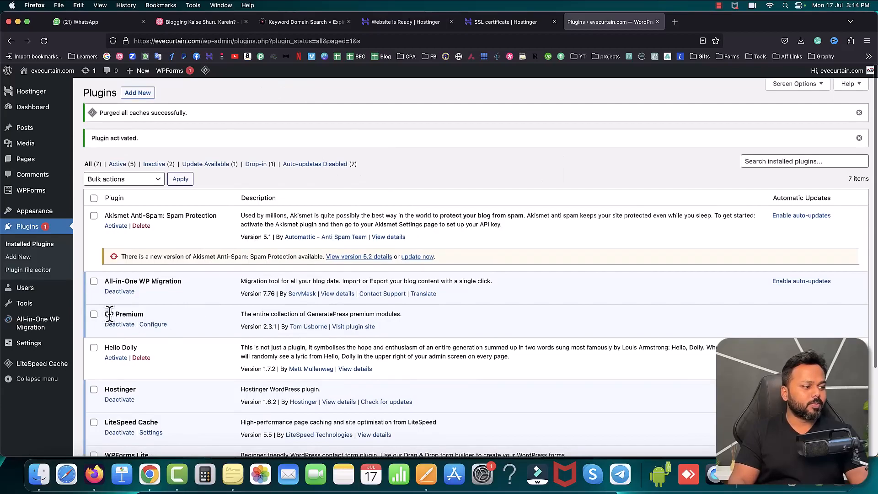
{"action": "left_click_drag", "start_coordinate": [105, 315], "coordinate": [143, 315]}
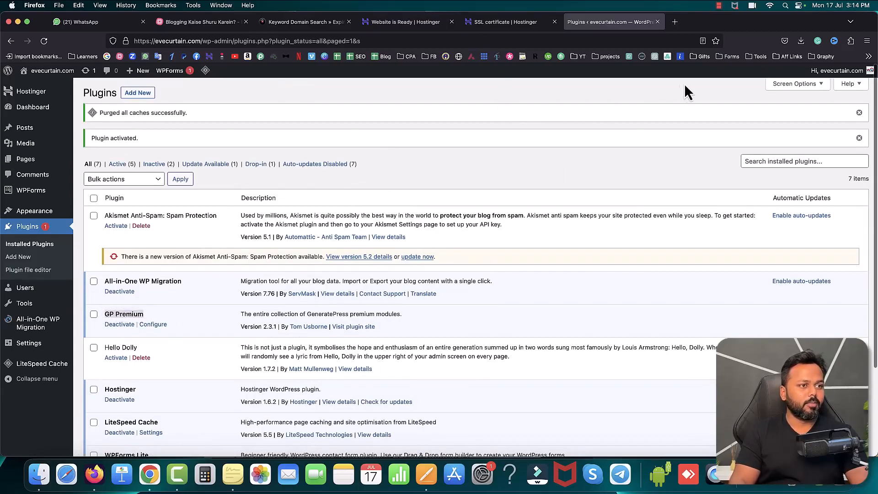
Step: Load evecurtain.com in a new browser tab to view the site with the new theme
{"action": "left_click", "coordinate": [675, 22]}
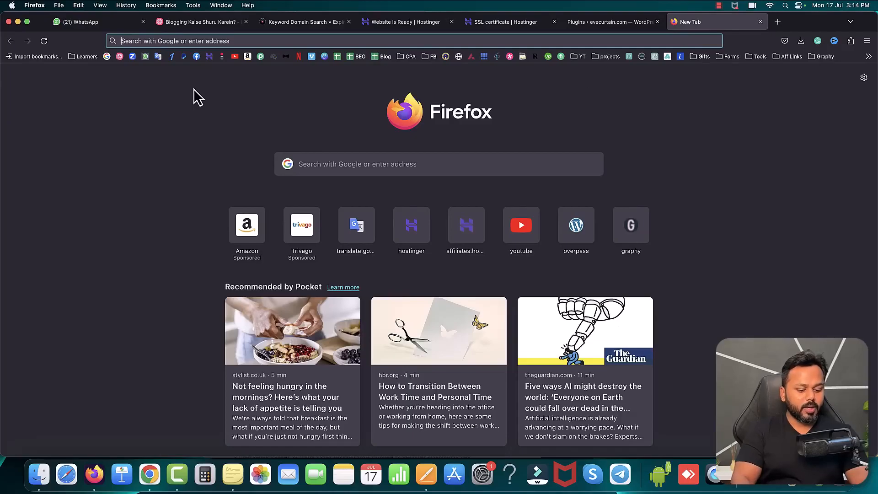
{"action": "type", "text": "evecurtain.com/"}
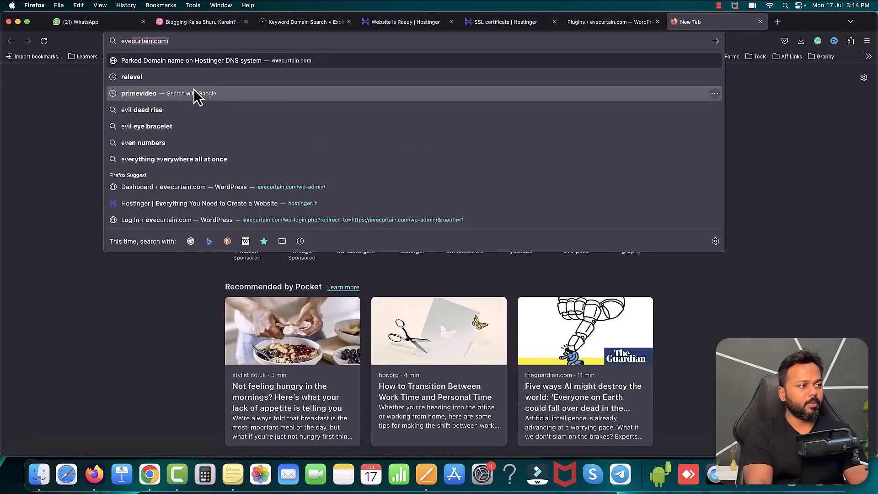
{"action": "key", "text": "Return"}
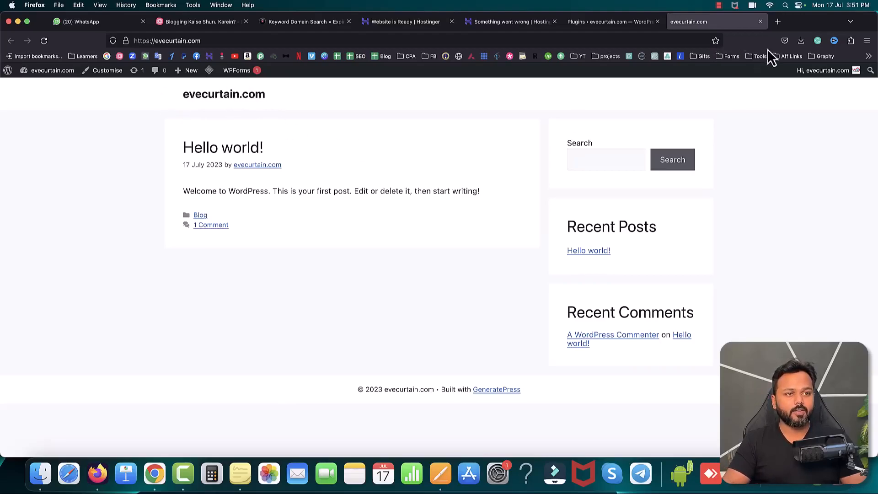
Step: View the canva.com home page in a new browser tab and close that tab
{"action": "left_click", "coordinate": [777, 23]}
{"action": "type", "text": "canva.com/"}
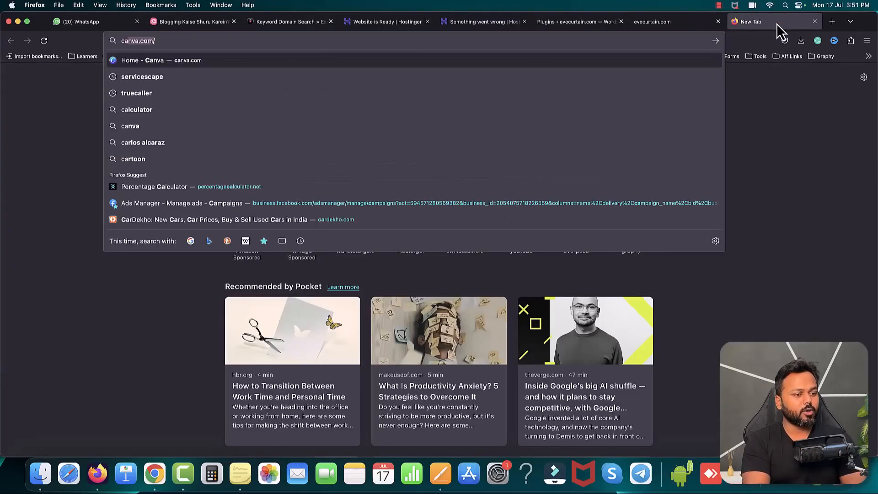
{"action": "key", "text": "Return"}
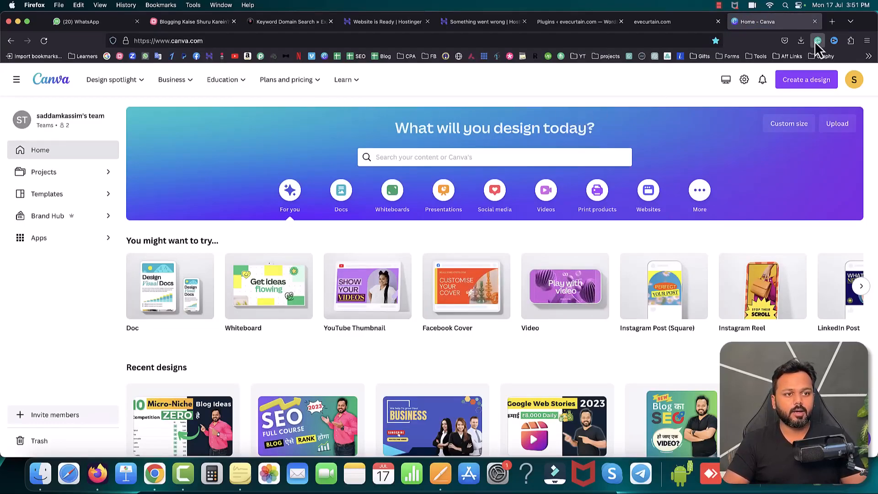
{"action": "left_click", "coordinate": [815, 21]}
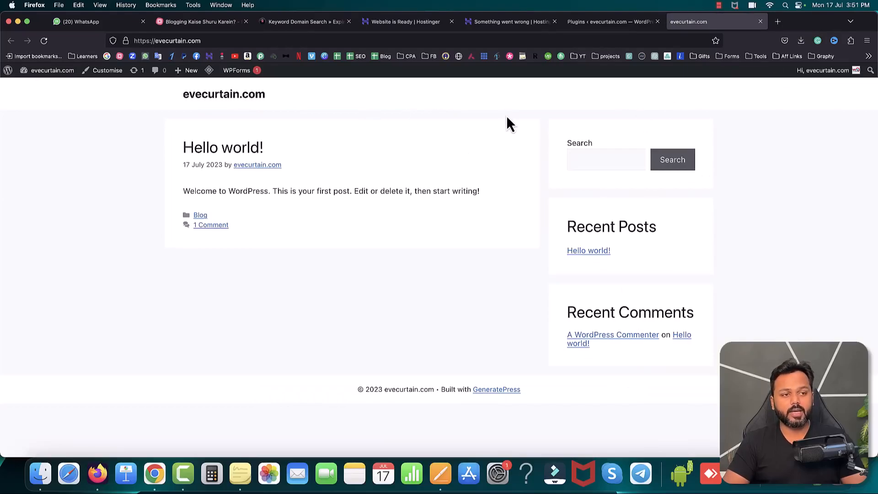
Step: Return to the WordPress plugins page and open the theme customiser for evecurtain.com
{"action": "left_click", "coordinate": [597, 23]}
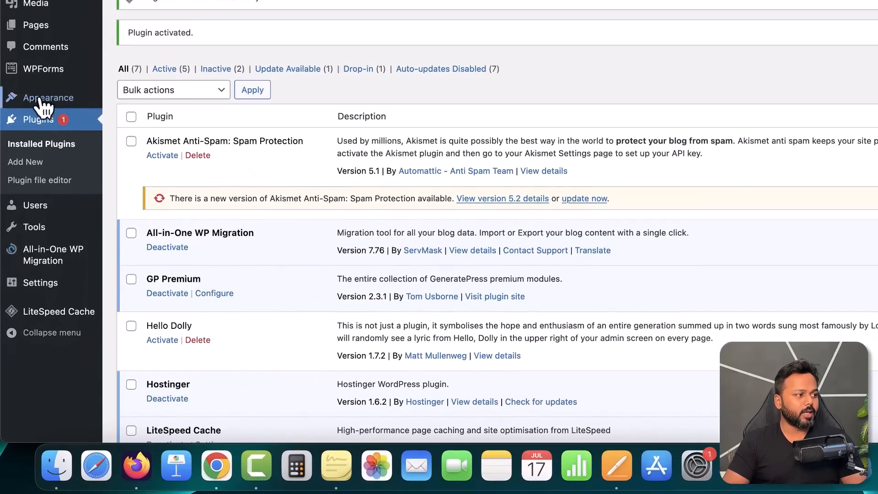
{"action": "mouse_move", "coordinate": [42, 98]}
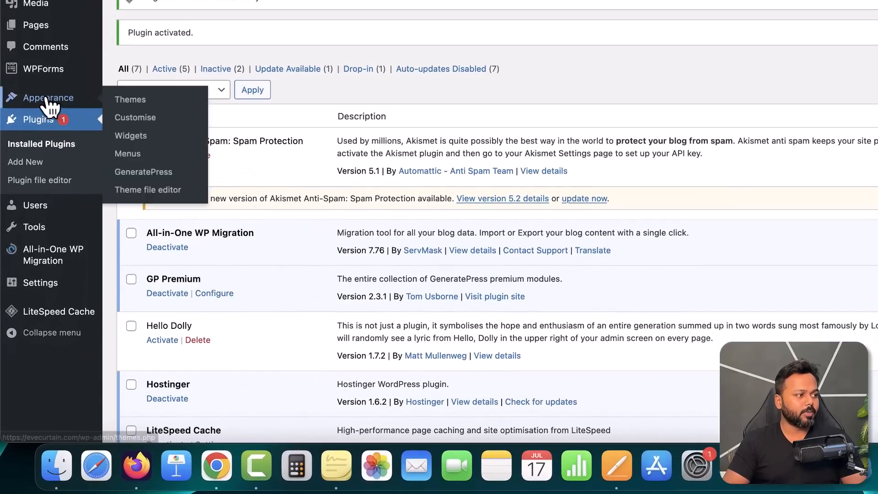
{"action": "left_click", "coordinate": [129, 120]}
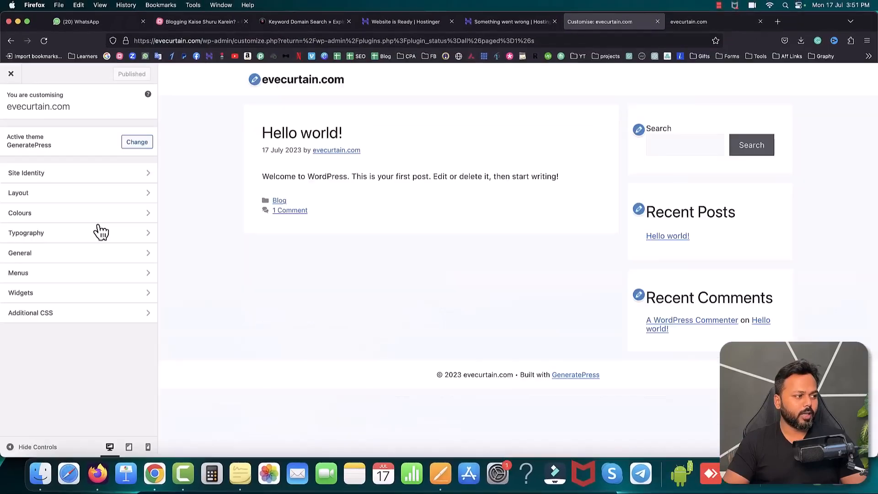
Step: Upload Eve.png from the Desktop in the Site Identity settings and use it as the site logo
{"action": "left_click", "coordinate": [39, 176]}
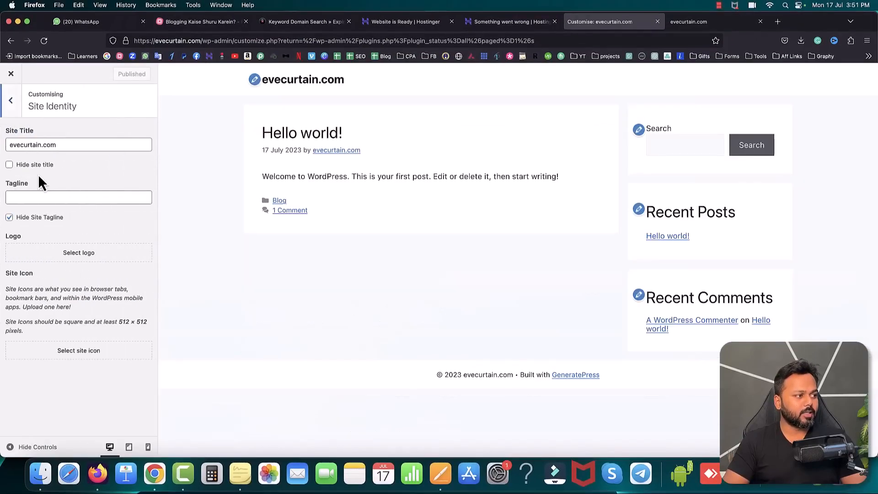
{"action": "left_click", "coordinate": [81, 255]}
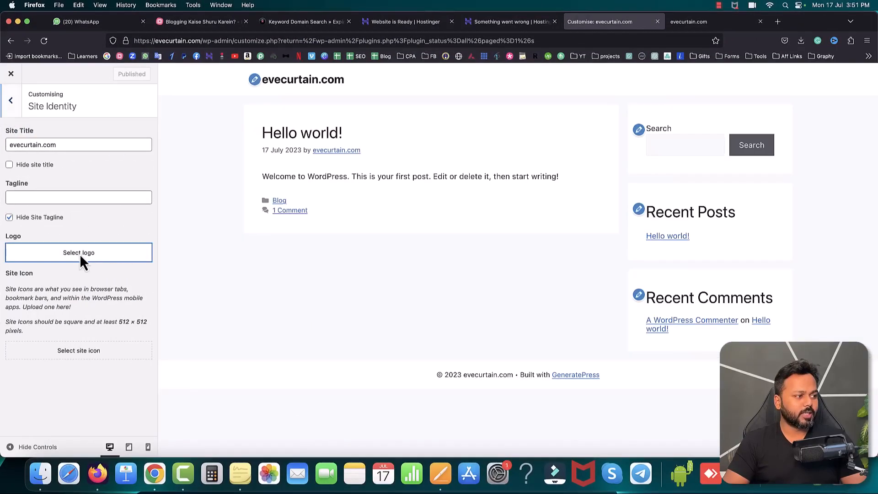
{"action": "left_click", "coordinate": [33, 111]}
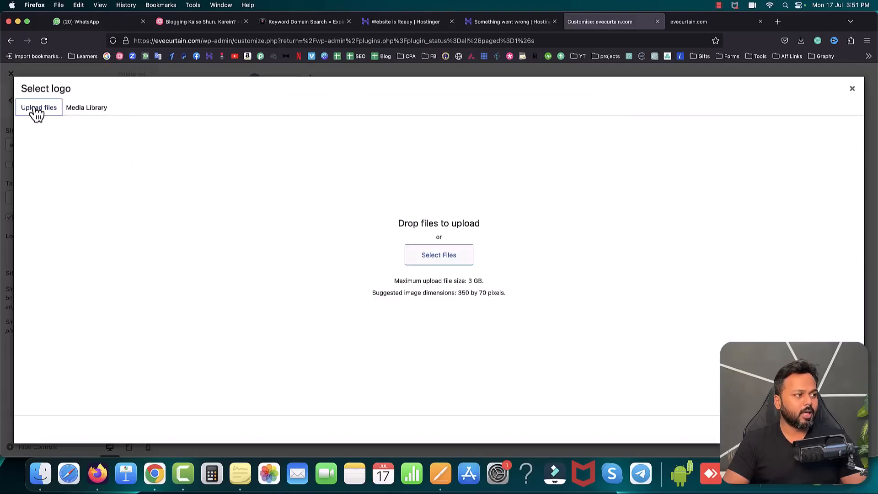
{"action": "left_click", "coordinate": [427, 259]}
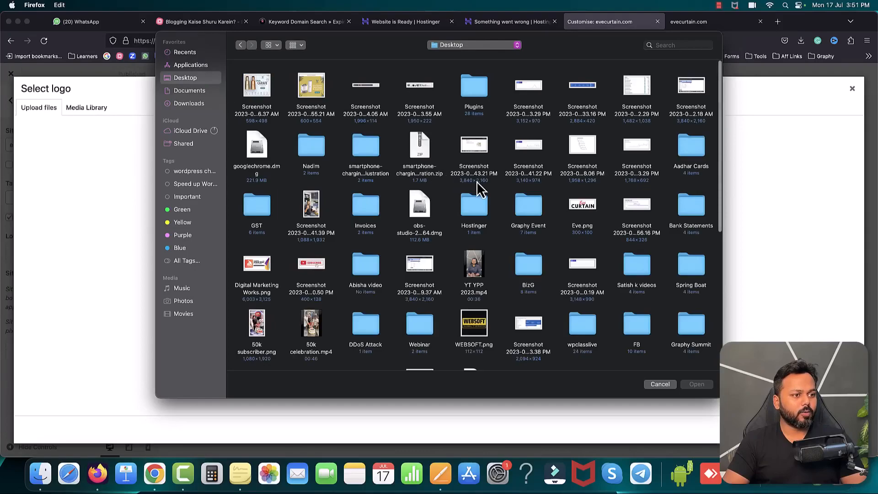
{"action": "scroll", "coordinate": [503, 193], "scroll_direction": "down", "scroll_amount": 1}
{"action": "double_click", "coordinate": [586, 197]}
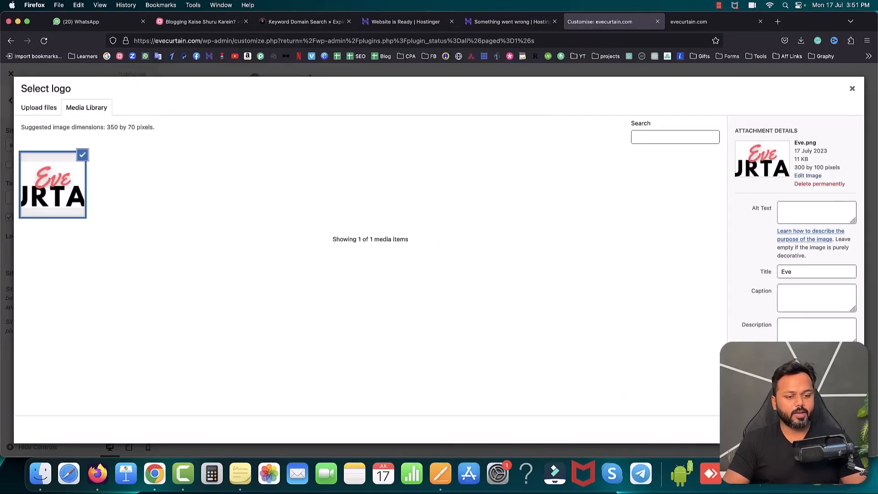
{"action": "left_click", "coordinate": [838, 430]}
{"action": "left_click", "coordinate": [779, 430]}
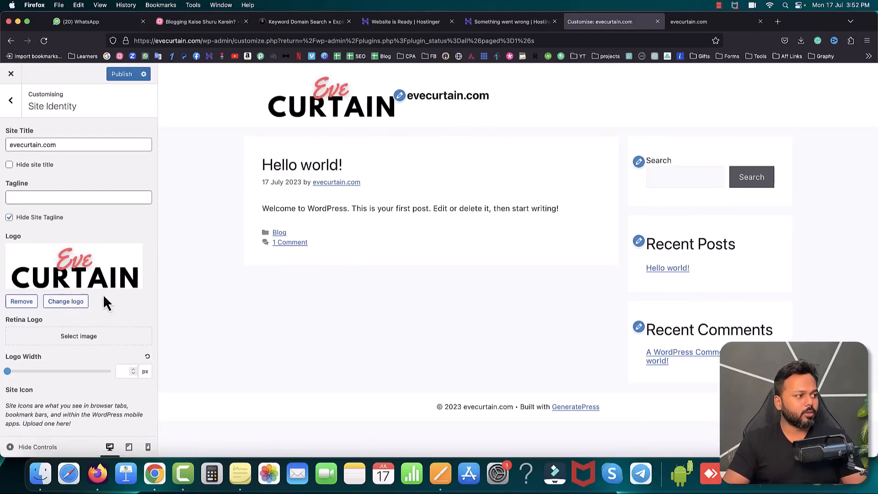
Step: Clear the site title evecurtain.com and enable the option to hide the site title
{"action": "left_click_drag", "start_coordinate": [69, 142], "coordinate": [12, 141]}
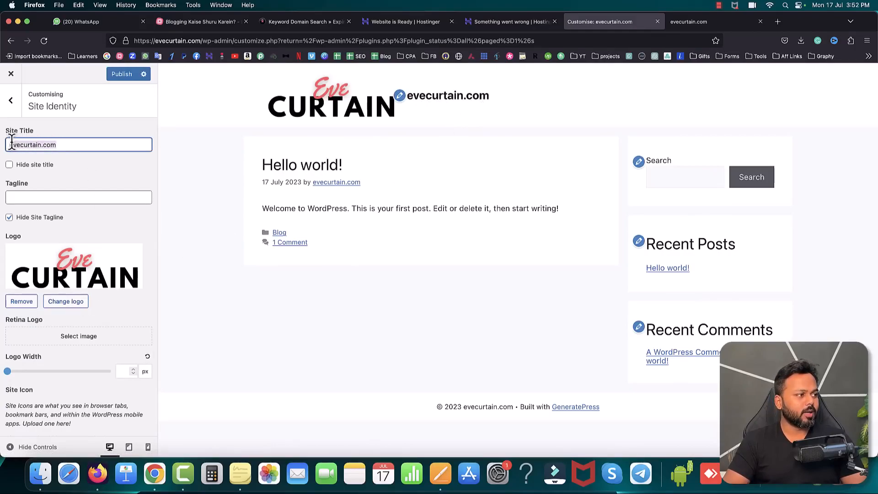
{"action": "key", "text": "BackSpace"}
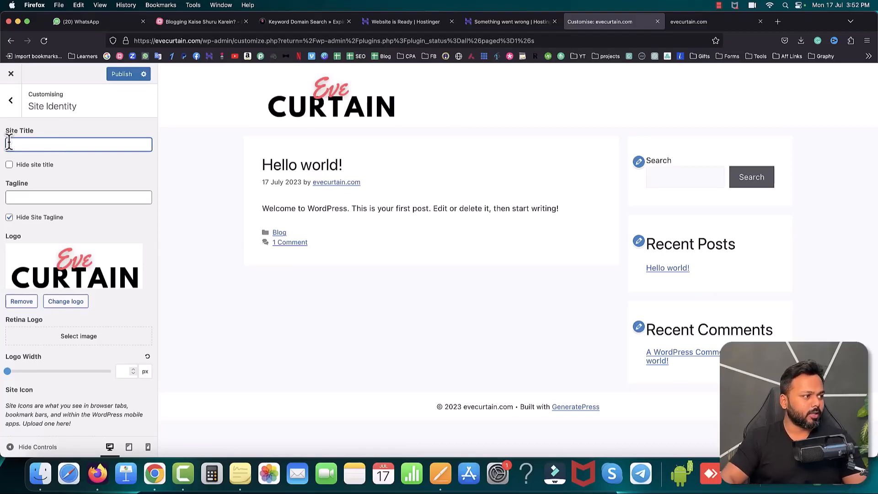
{"action": "left_click", "coordinate": [9, 166]}
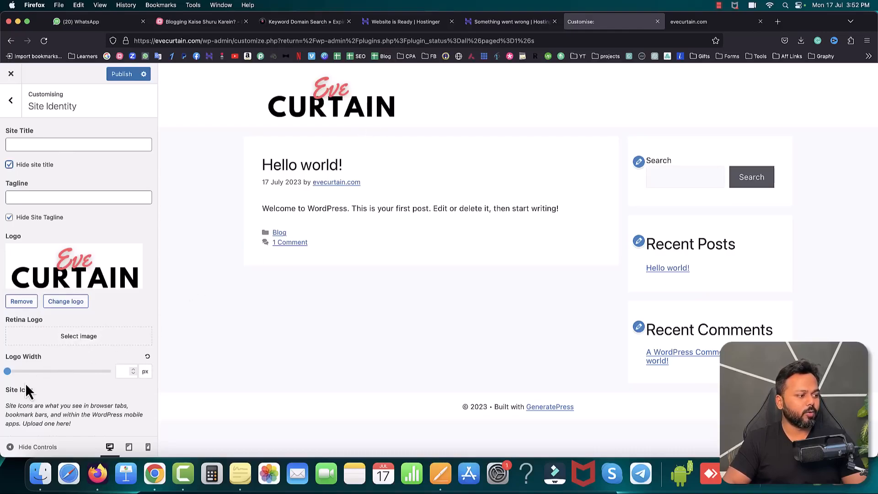
Step: Set the logo width to 140 px and publish the site identity changes
{"action": "left_click_drag", "start_coordinate": [8, 371], "coordinate": [13, 371]}
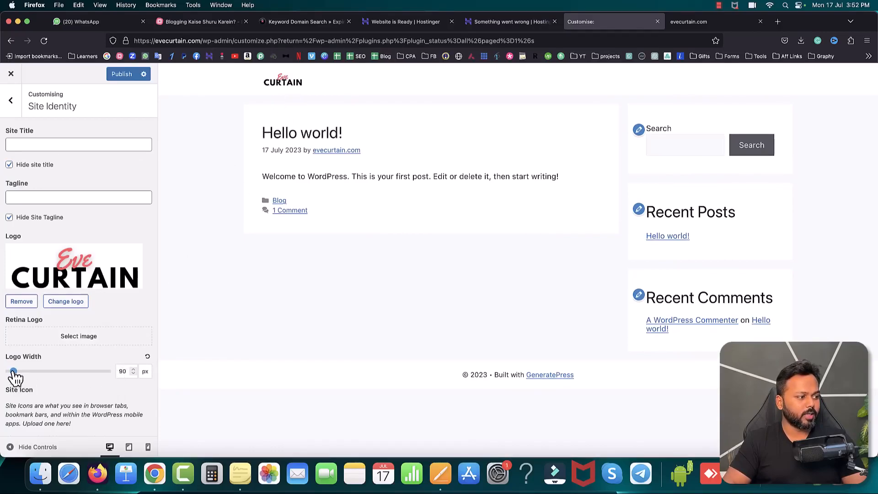
{"action": "left_click_drag", "start_coordinate": [14, 372], "coordinate": [18, 373]}
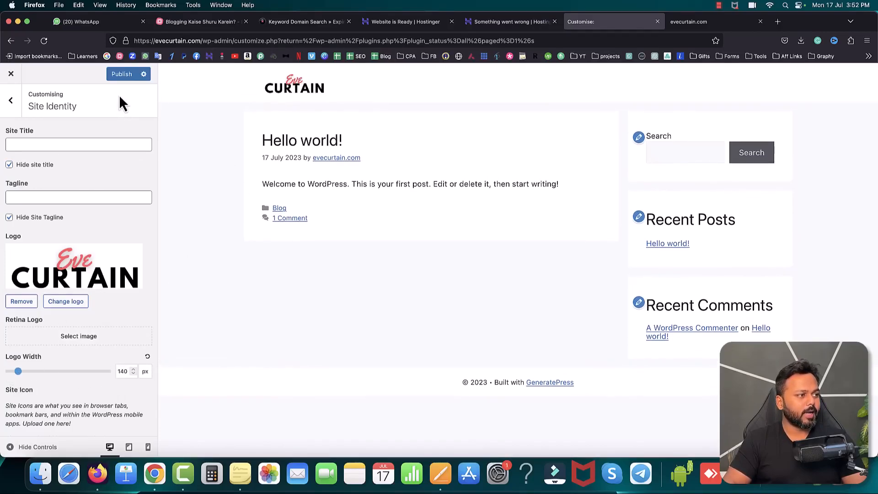
{"action": "left_click", "coordinate": [121, 77]}
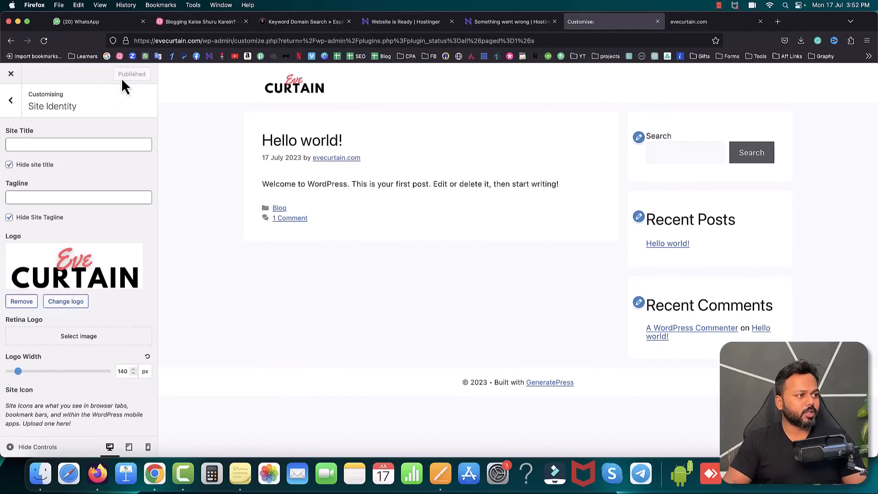
Step: Close the theme customiser and reload the open evecurtain.com page to check the new logo
{"action": "left_click", "coordinate": [11, 75]}
{"action": "left_click", "coordinate": [725, 23]}
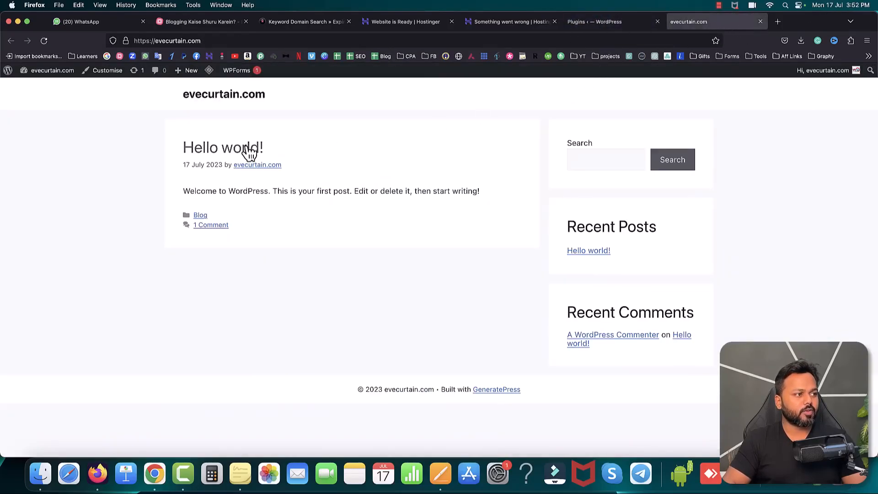
{"action": "left_click", "coordinate": [44, 40]}
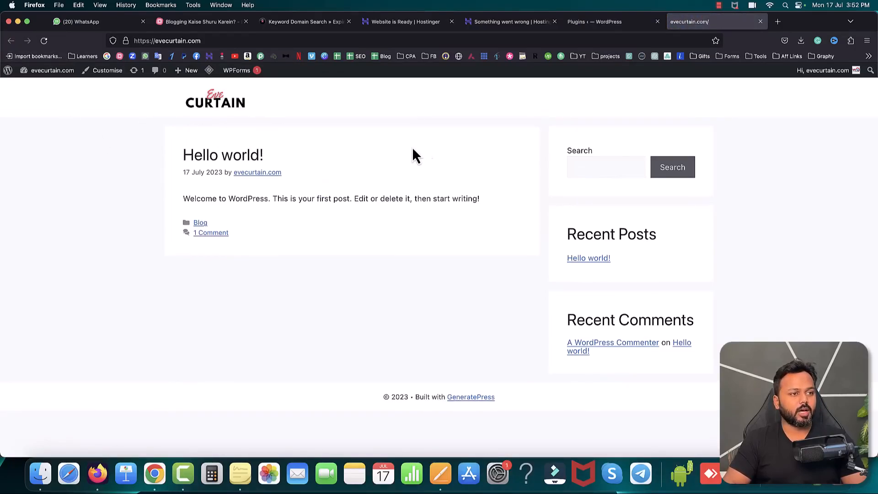
Step: Return to the WordPress admin and start a new post
{"action": "left_click", "coordinate": [594, 23]}
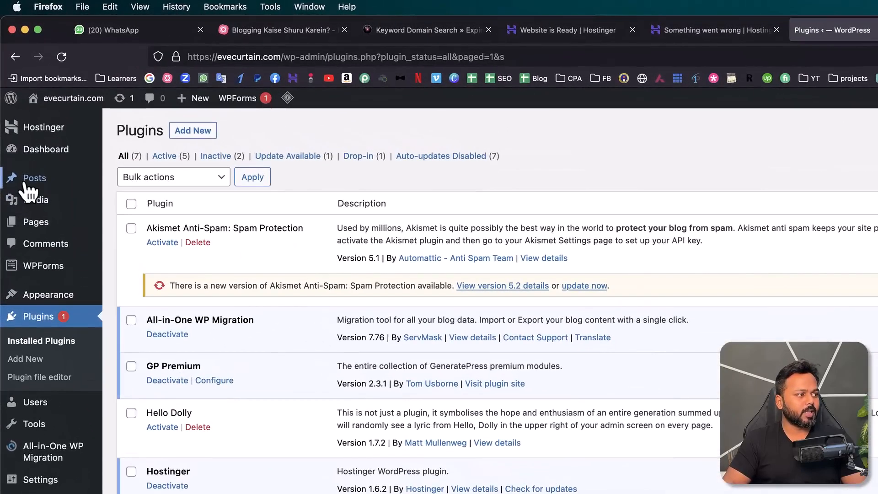
{"action": "mouse_move", "coordinate": [17, 130]}
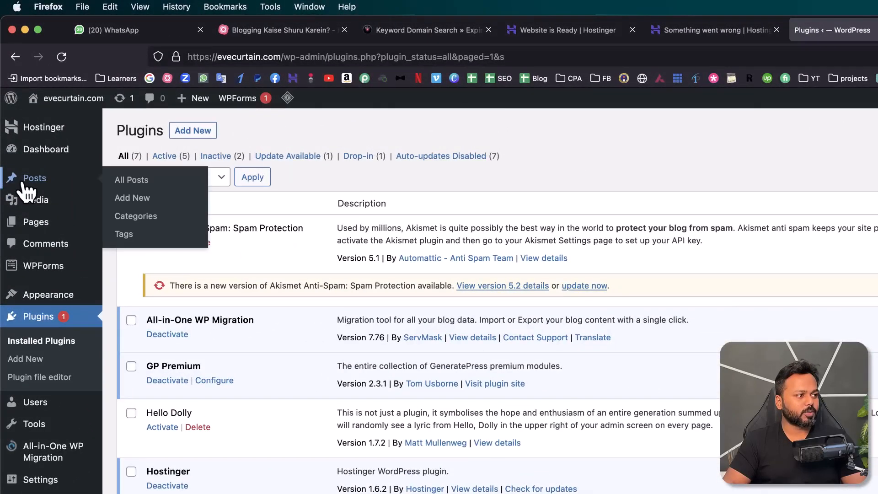
{"action": "left_click", "coordinate": [130, 202]}
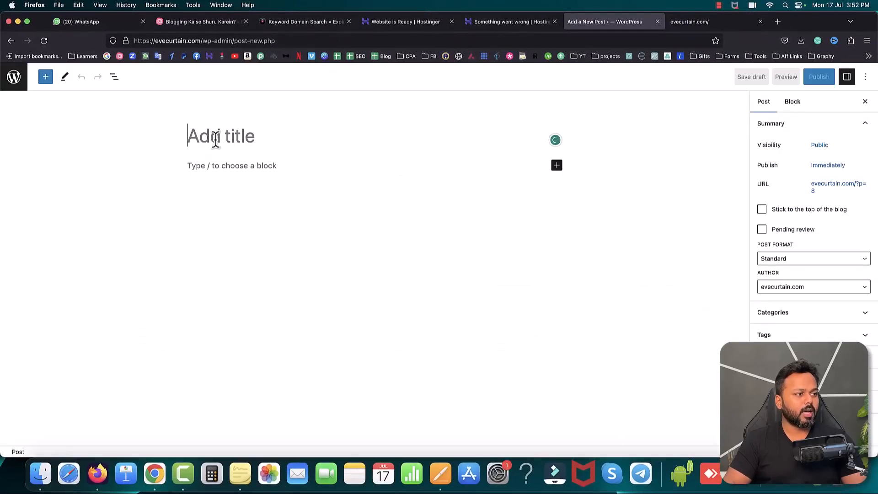
Step: Copy the title "Owala Water Bottles: The Must-Have Accessory for Active Lifestyles" from the Pages document into the post's title
{"action": "left_click", "coordinate": [440, 473]}
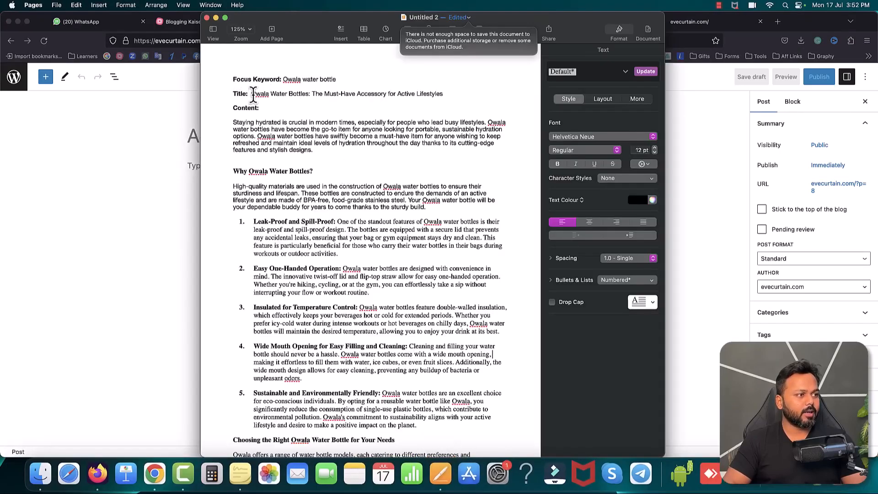
{"action": "left_click_drag", "start_coordinate": [253, 93], "coordinate": [438, 91]}
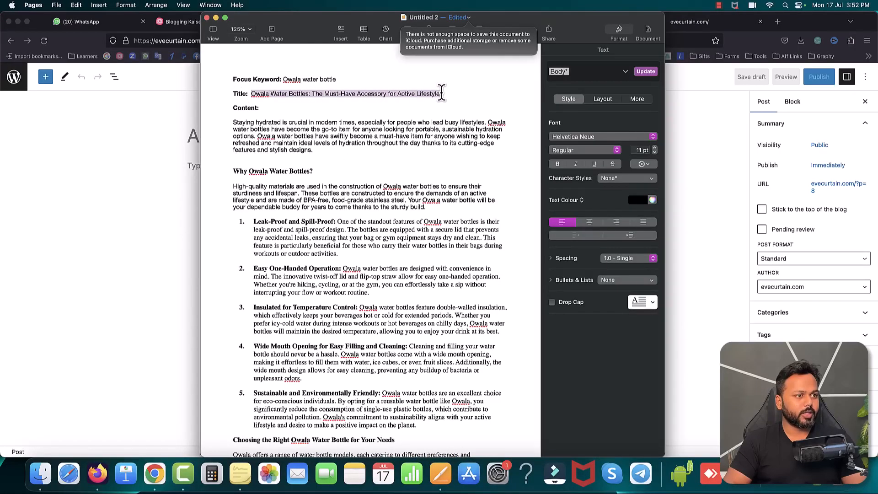
{"action": "left_click", "coordinate": [127, 110]}
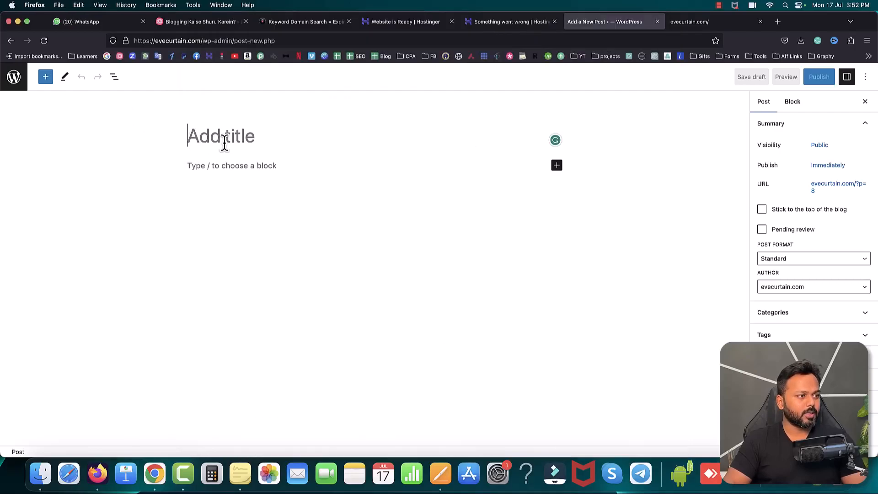
{"action": "type", "text": "Owala Water Bottles: The Must-Have Accessory for Active Lifestyles"}
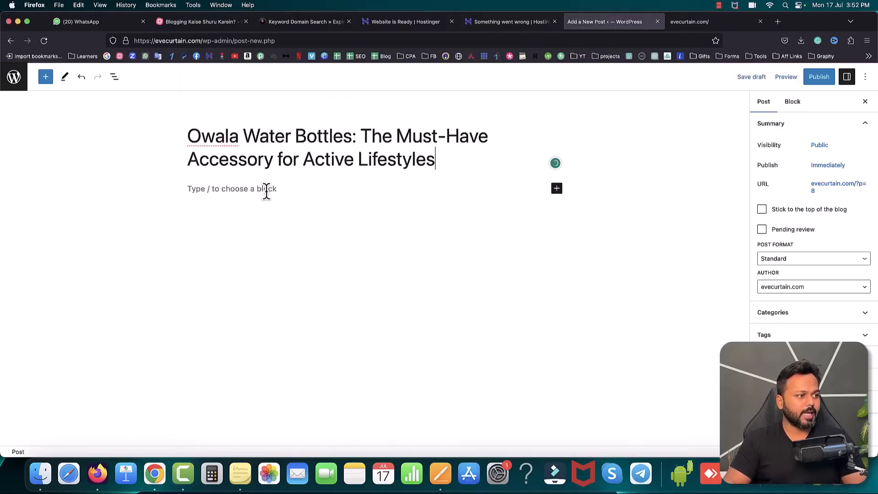
Step: Copy the whole article content, from the introduction through the conclusion, from the Pages document into the post body
{"action": "left_click", "coordinate": [258, 210]}
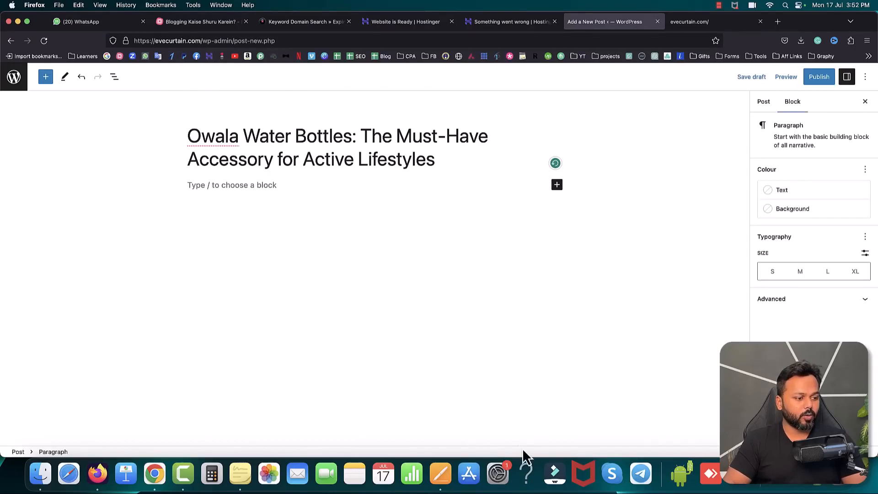
{"action": "left_click", "coordinate": [447, 465]}
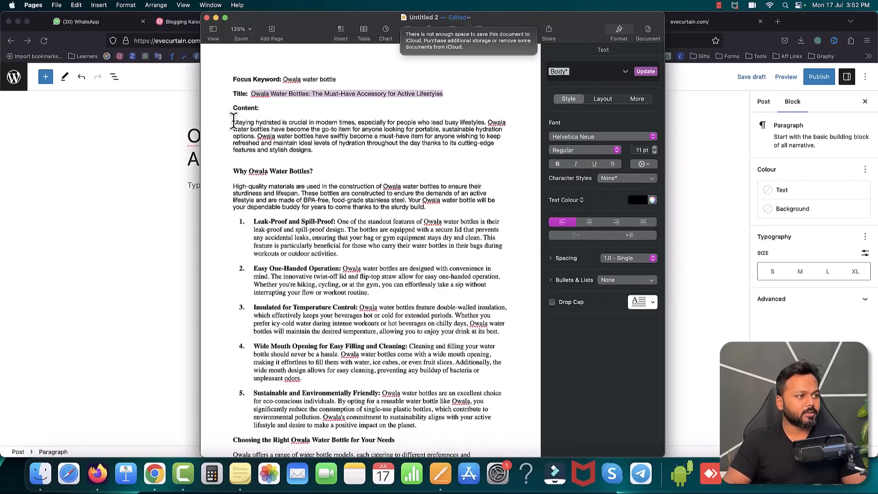
{"action": "left_click_drag", "start_coordinate": [233, 119], "coordinate": [364, 453]}
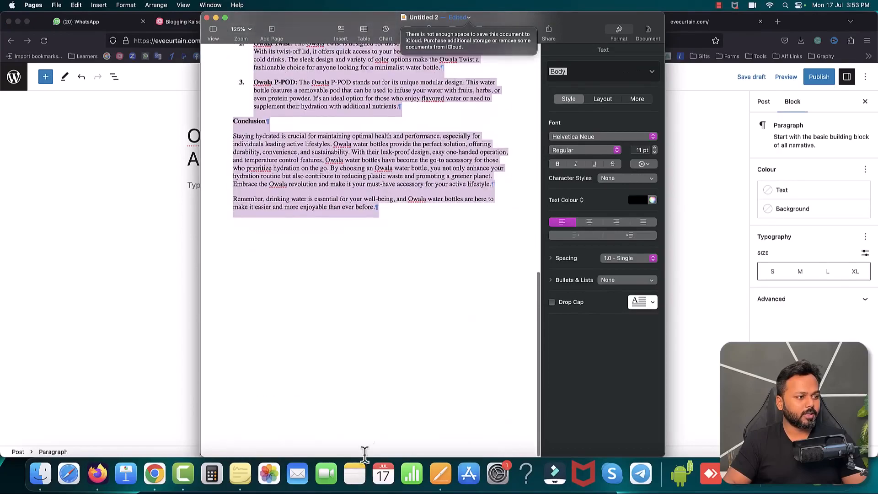
{"action": "key", "text": "super+Tab"}
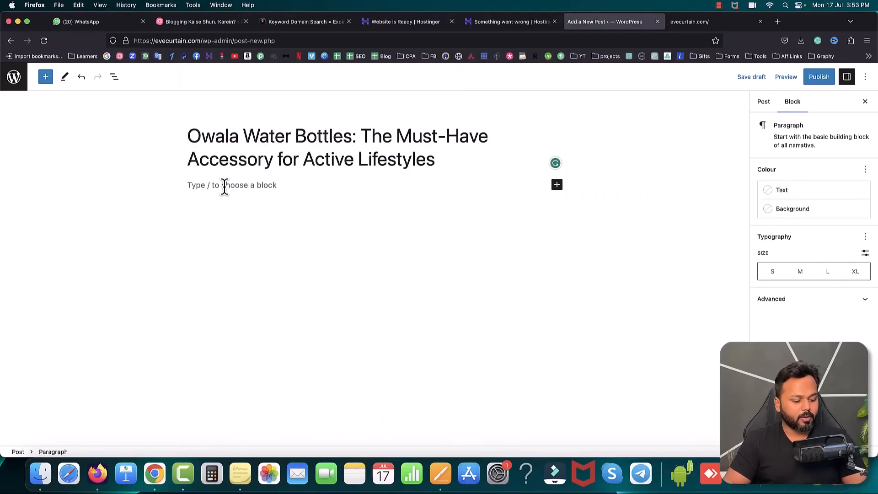
{"action": "key", "text": "super+v"}
{"action": "scroll", "coordinate": [341, 232], "scroll_direction": "up", "scroll_amount": 5}
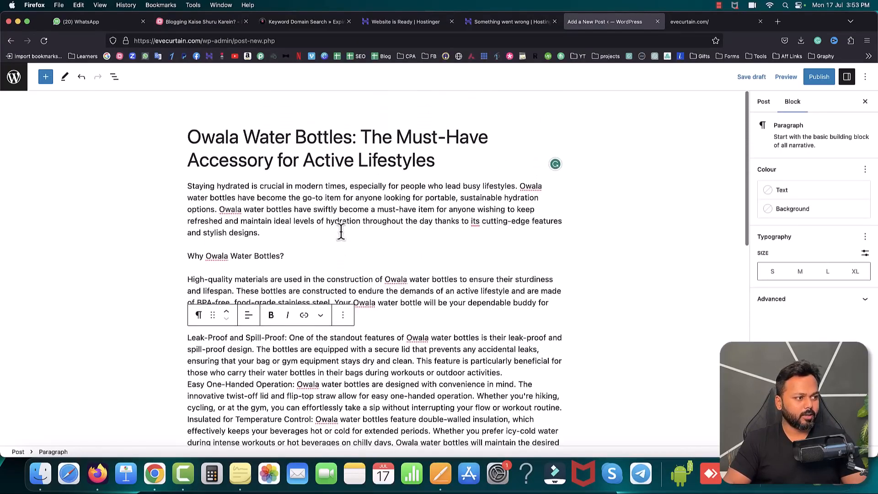
Step: Replace the paragraph "Why Owala Water Bottles?" with an H2 heading block containing the same text
{"action": "mouse_move", "coordinate": [365, 246]}
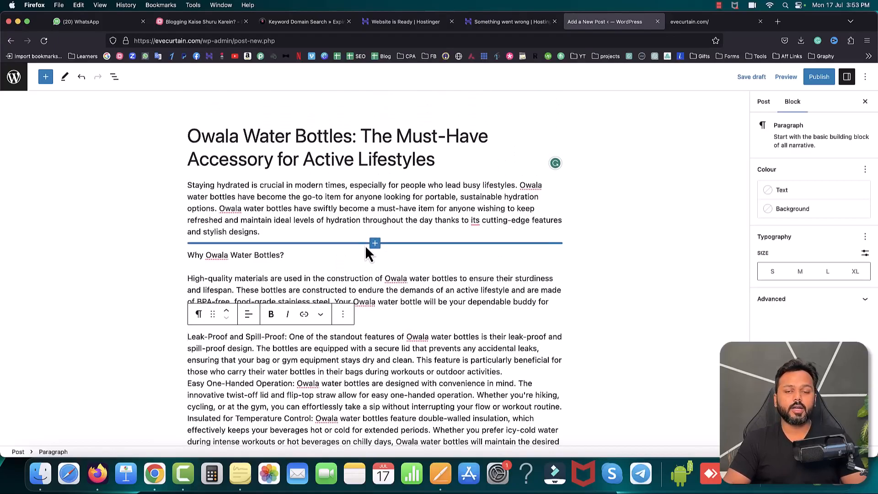
{"action": "left_click", "coordinate": [285, 256]}
{"action": "left_click_drag", "start_coordinate": [187, 254], "coordinate": [283, 256]}
{"action": "key", "text": "super+c"}
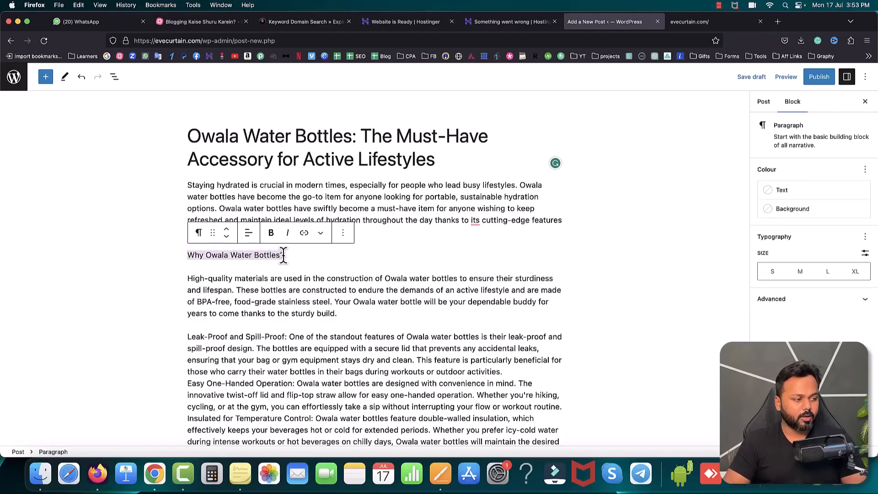
{"action": "key", "text": "BackSpace"}
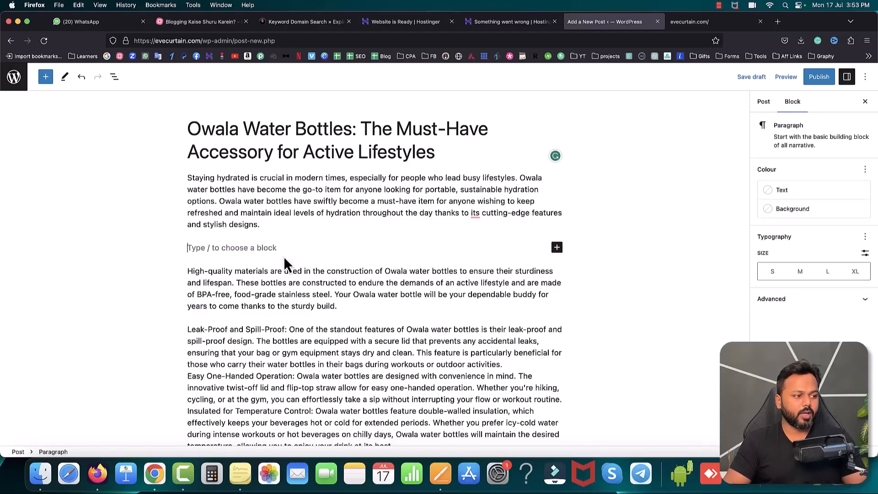
{"action": "left_click", "coordinate": [558, 248]}
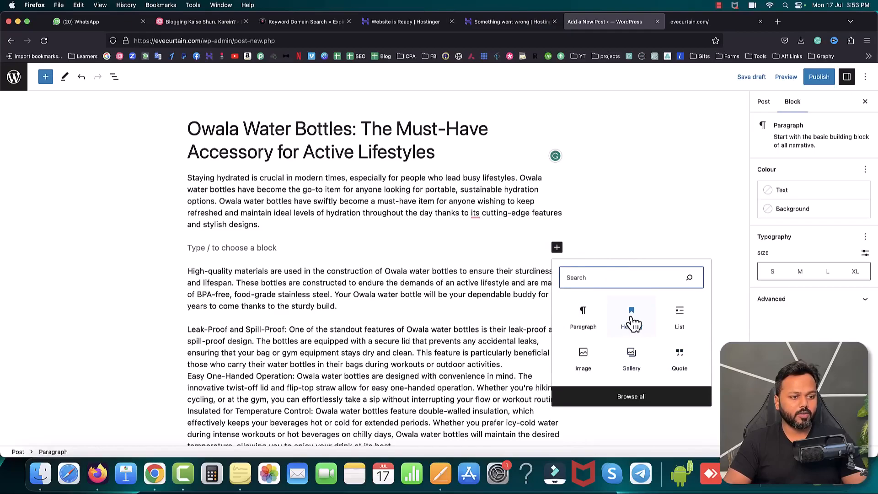
{"action": "left_click", "coordinate": [633, 322]}
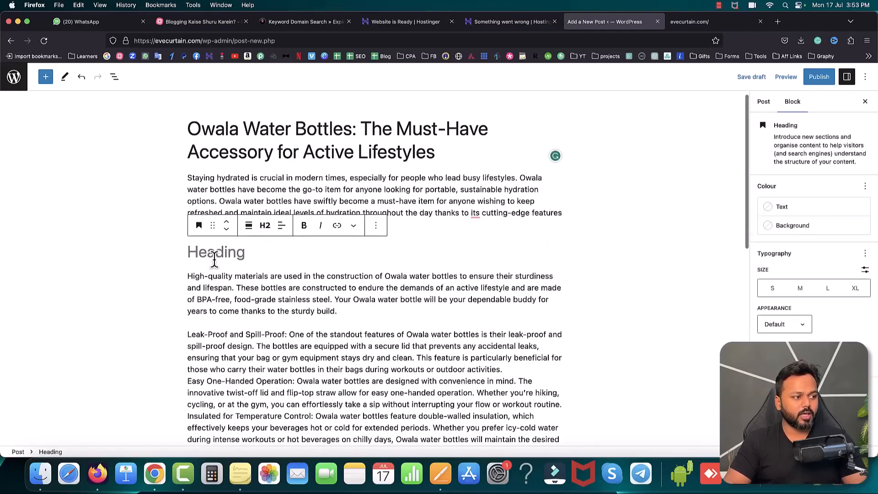
{"action": "key", "text": "super+v"}
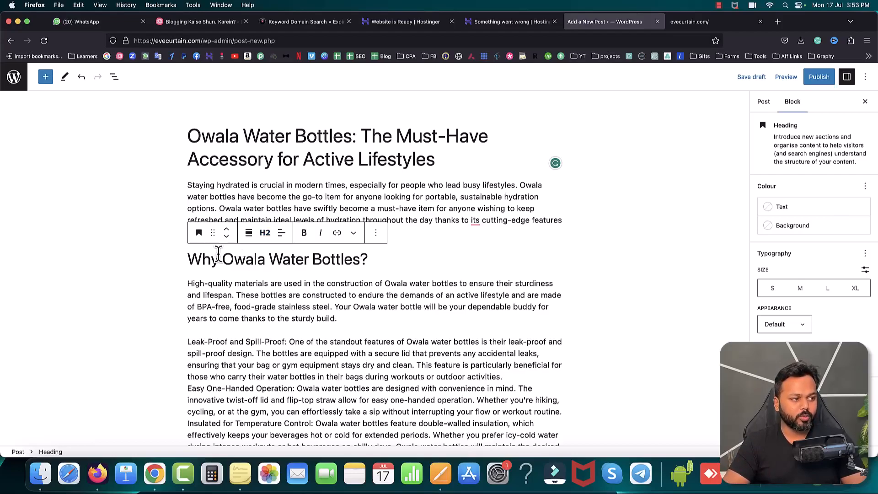
Step: Make the phrase "Leak-Proof and Spill-Proof" bold at the start of the features paragraph
{"action": "scroll", "coordinate": [238, 274], "scroll_direction": "down", "scroll_amount": 2}
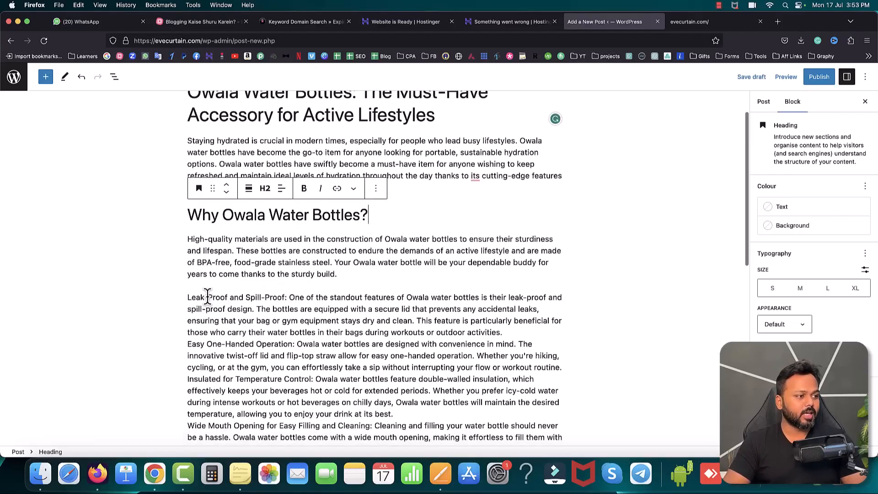
{"action": "left_click", "coordinate": [188, 296]}
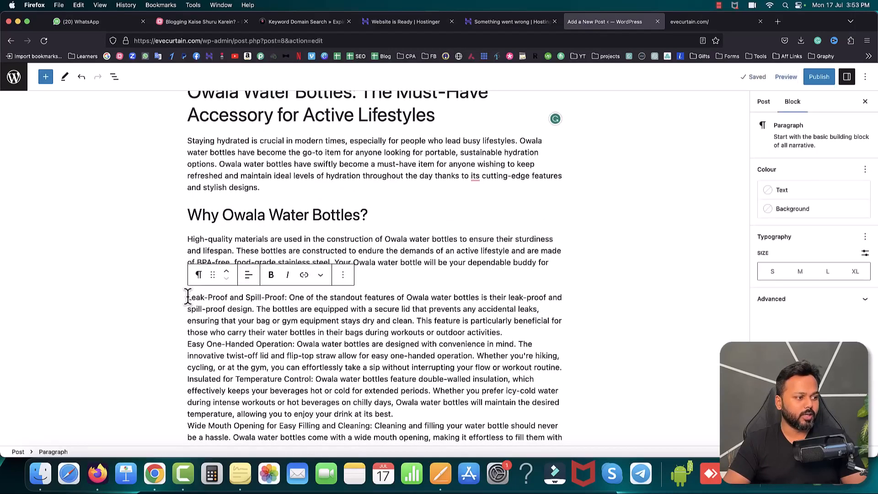
{"action": "left_click_drag", "start_coordinate": [188, 297], "coordinate": [285, 296]}
{"action": "left_click", "coordinate": [271, 275]}
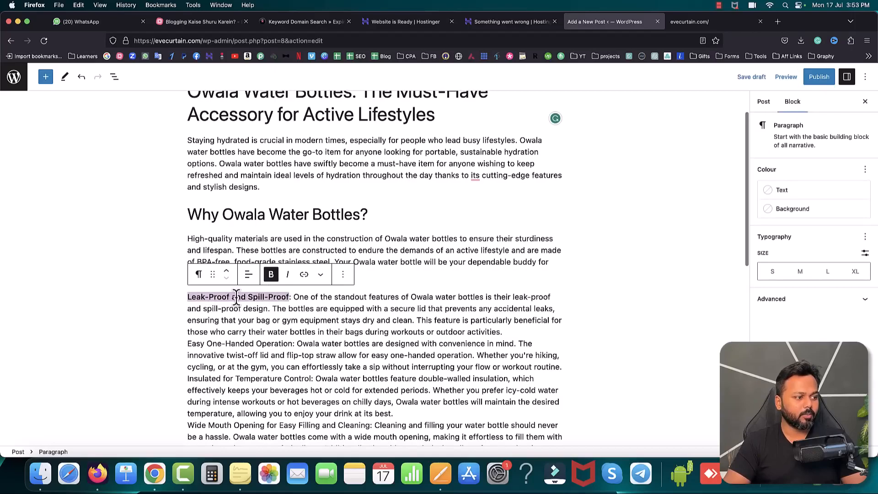
Step: Turn the features paragraph starting with "Leak-Proof and Spill-Proof" into a numbered list
{"action": "left_click", "coordinate": [189, 297]}
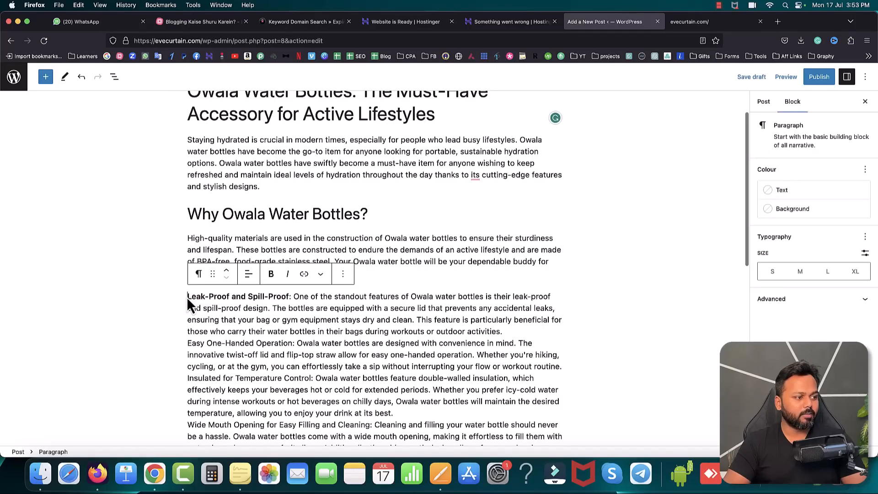
{"action": "key", "text": "shift+Tab"}
{"action": "left_click", "coordinate": [189, 297]}
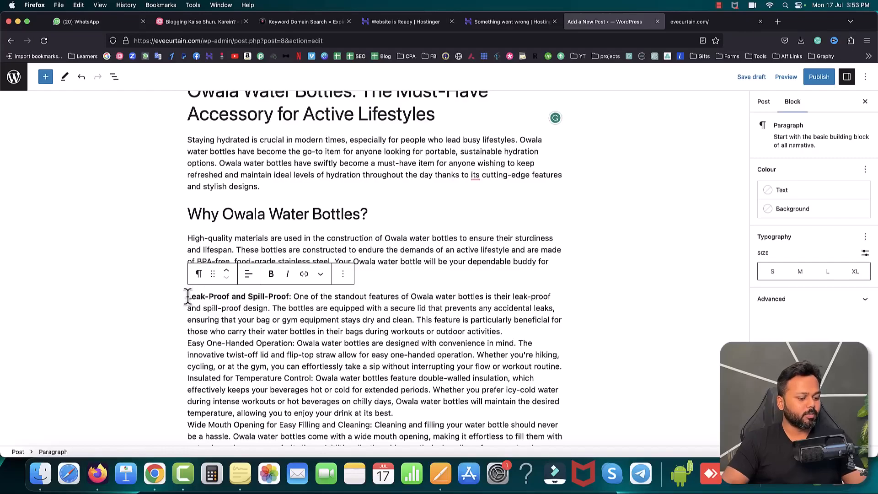
{"action": "type", "text": "-"}
{"action": "type", "text": "."}
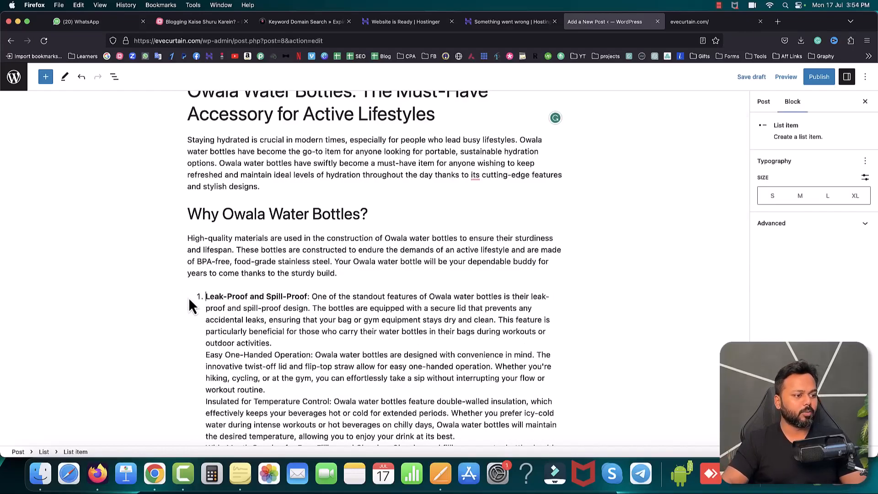
Step: Split the "Easy One-Handed Operation:" text into its own second list item and make that phrase bold
{"action": "left_click", "coordinate": [206, 354]}
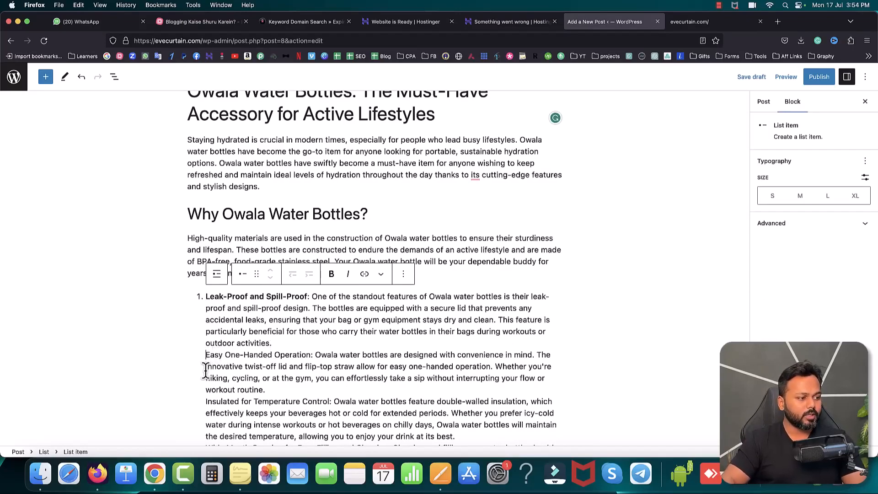
{"action": "key", "text": "BackSpace"}
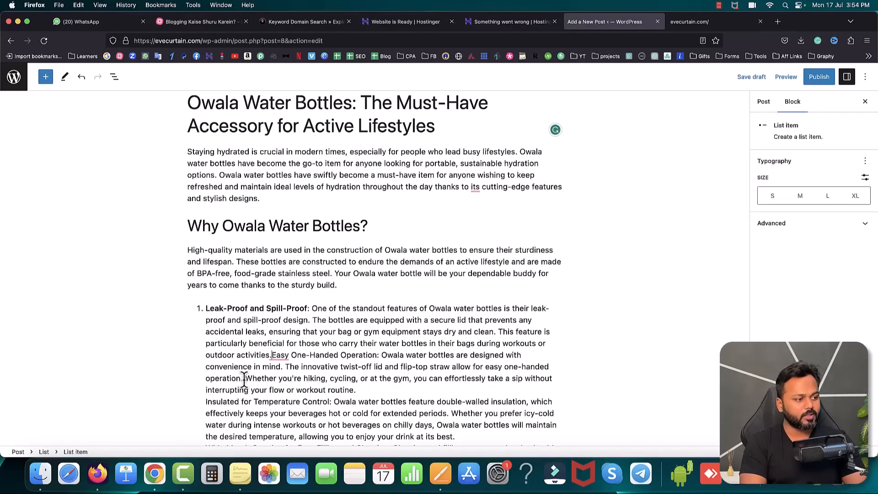
{"action": "key", "text": "Return"}
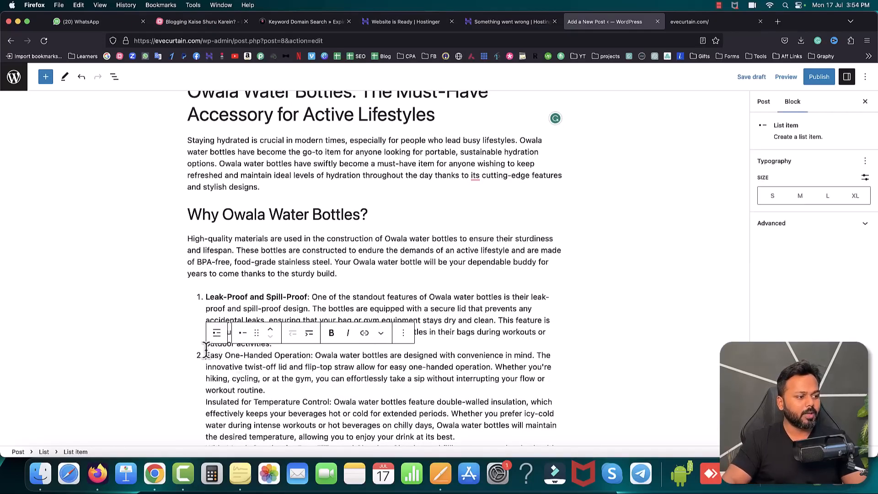
{"action": "left_click_drag", "start_coordinate": [207, 356], "coordinate": [314, 356]}
{"action": "left_click", "coordinate": [331, 332]}
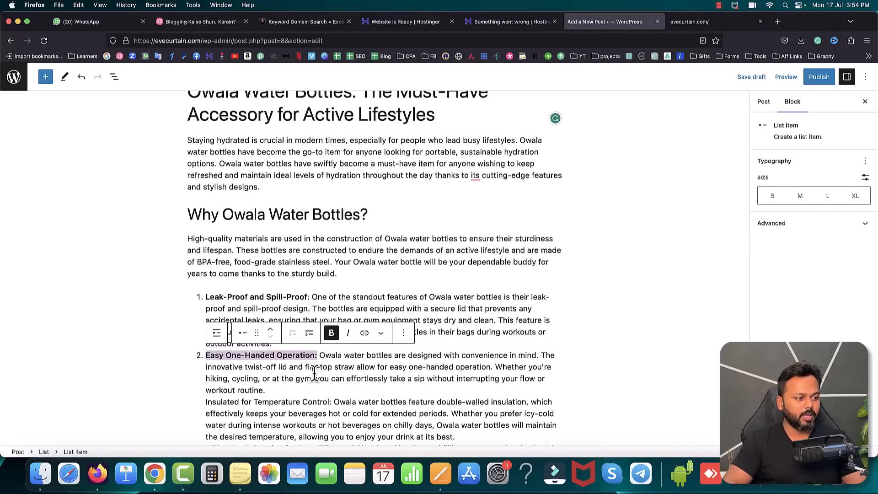
Step: Make "Insulated for Temperature Control:" bold and split its text off as the third list item
{"action": "scroll", "coordinate": [314, 365], "scroll_direction": "down", "scroll_amount": 1}
{"action": "left_click_drag", "start_coordinate": [206, 366], "coordinate": [332, 364]}
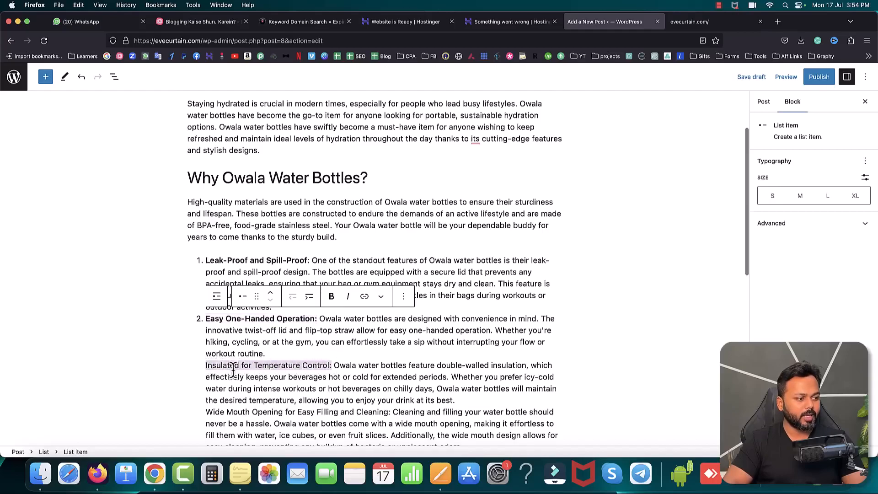
{"action": "key", "text": "super+b"}
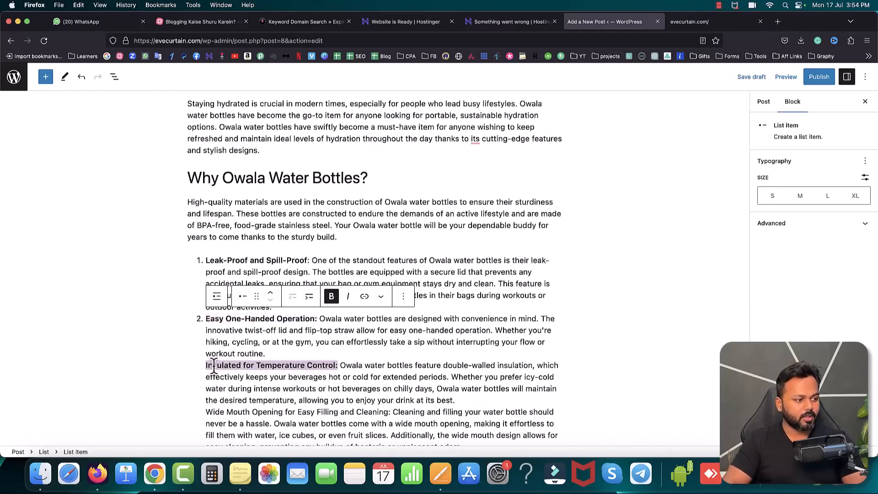
{"action": "left_click", "coordinate": [234, 375]}
{"action": "key", "text": "BackSpace"}
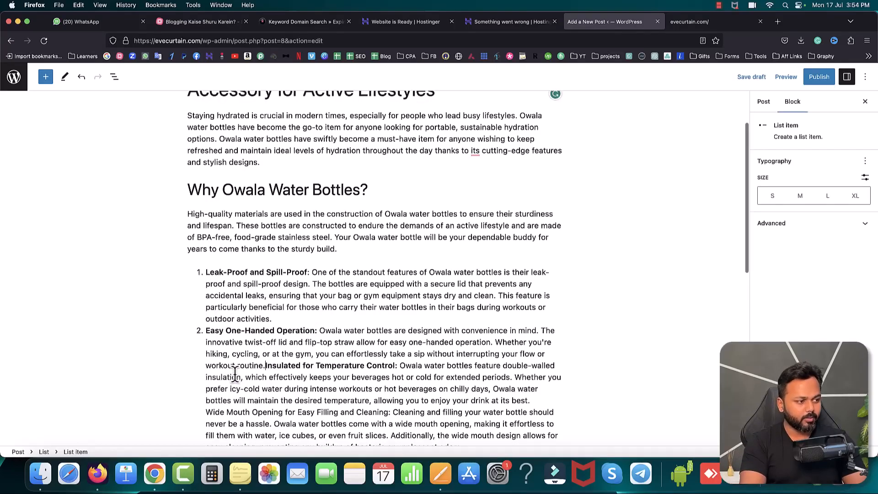
{"action": "key", "text": "Return"}
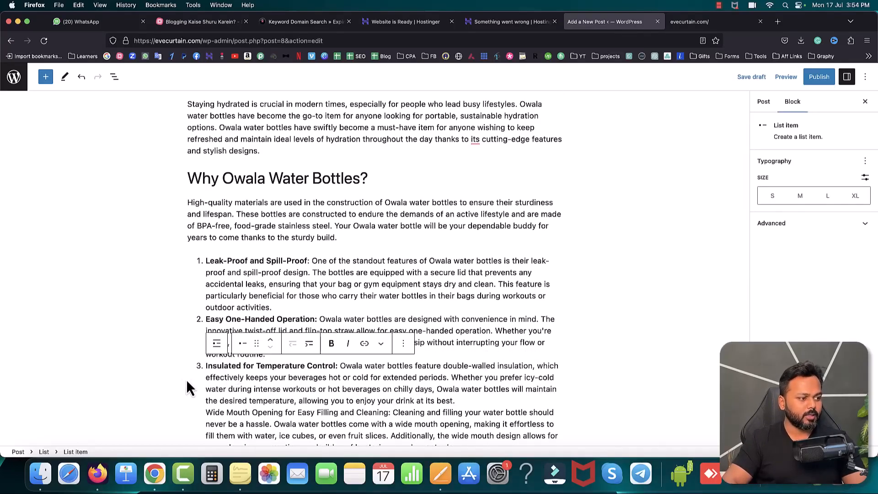
Step: Publish the Owala Water Bottles post immediately with public visibility
{"action": "scroll", "coordinate": [212, 373], "scroll_direction": "down", "scroll_amount": 2}
{"action": "scroll", "coordinate": [212, 373], "scroll_direction": "down", "scroll_amount": 1}
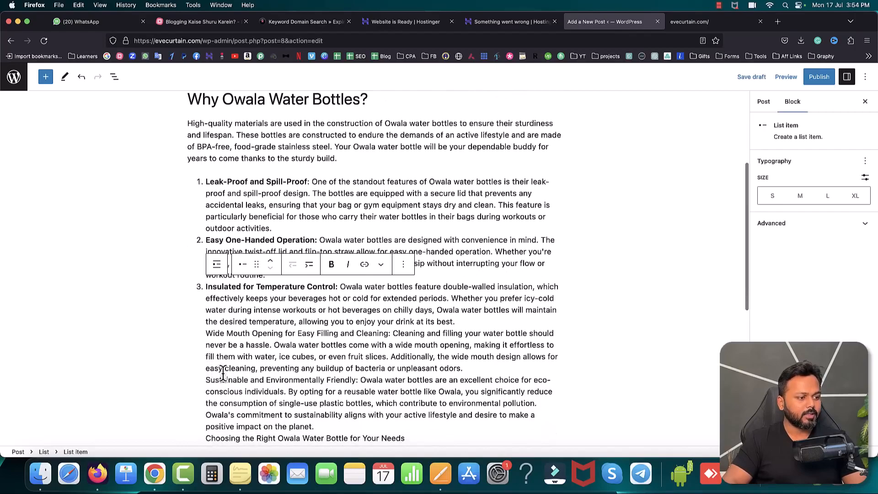
{"action": "scroll", "coordinate": [268, 373], "scroll_direction": "down", "scroll_amount": 1}
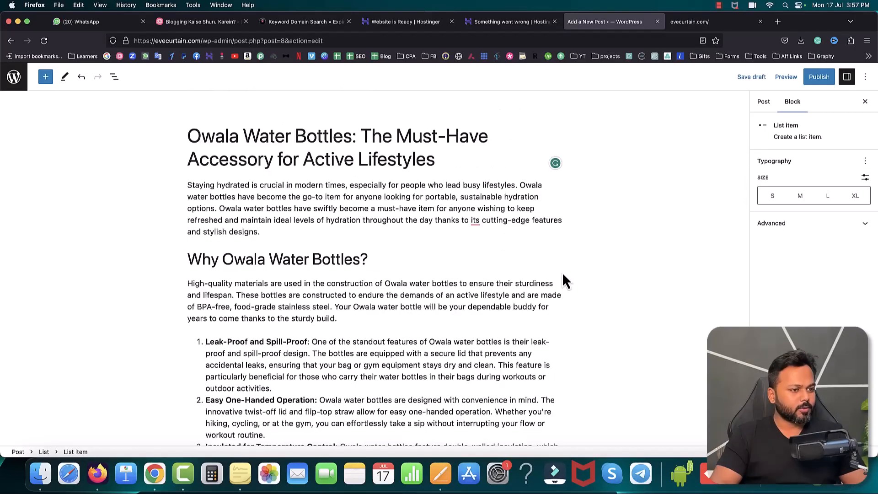
{"action": "scroll", "coordinate": [562, 273], "scroll_direction": "down", "scroll_amount": 6}
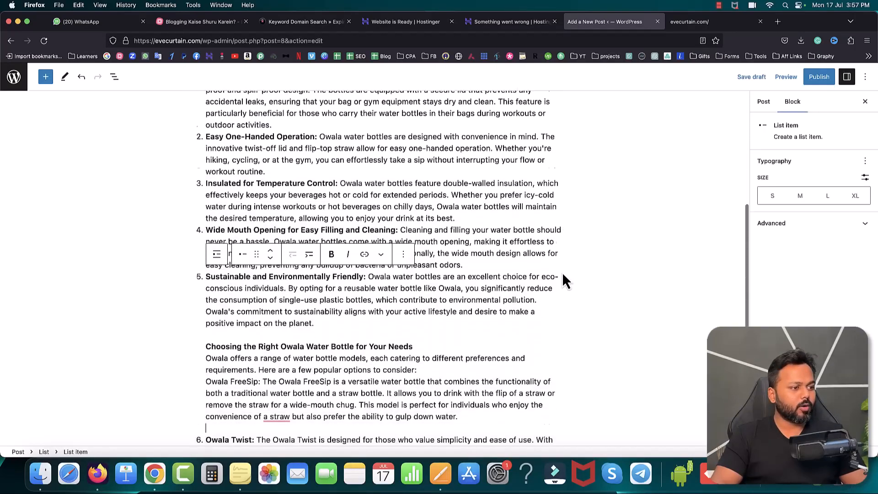
{"action": "scroll", "coordinate": [562, 273], "scroll_direction": "up", "scroll_amount": 1}
{"action": "scroll", "coordinate": [562, 272], "scroll_direction": "up", "scroll_amount": 5}
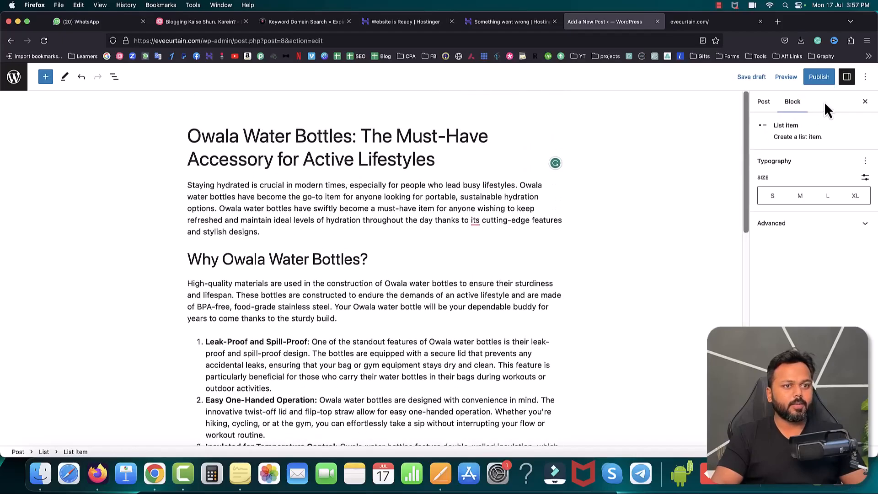
{"action": "left_click", "coordinate": [822, 79]}
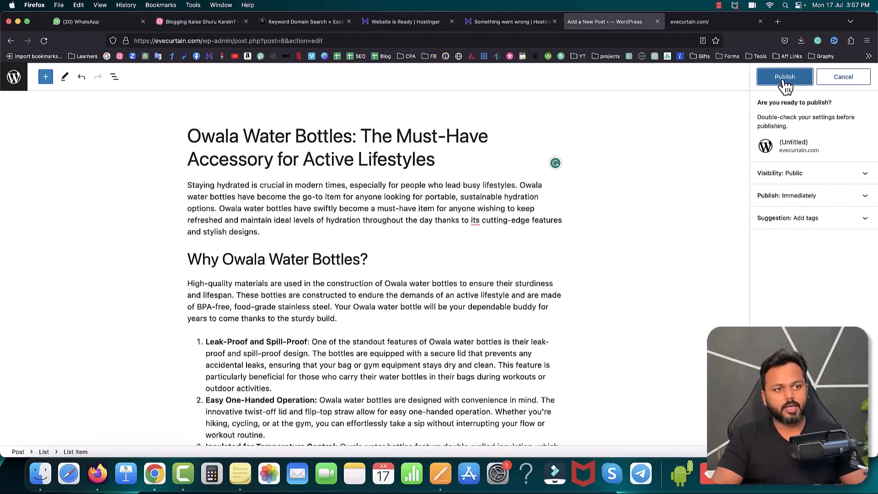
{"action": "left_click", "coordinate": [783, 80]}
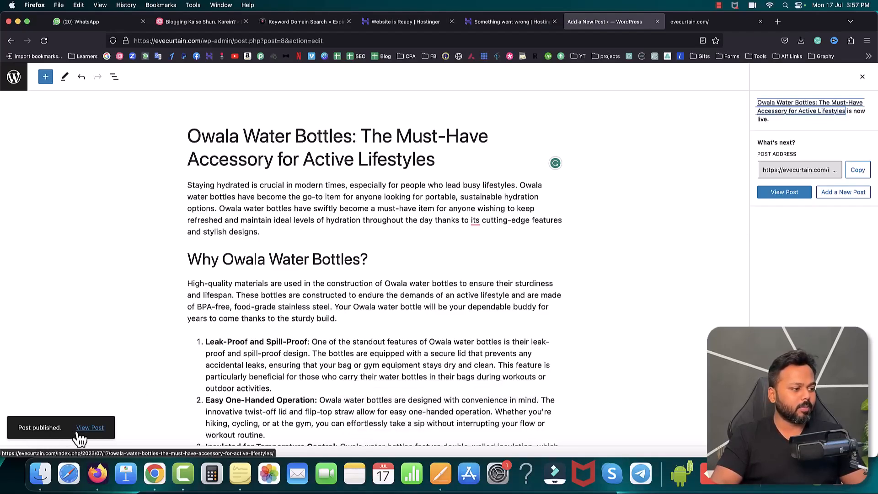
Step: Reload the evecurtain.com home page and check the listing for the newly published post
{"action": "left_click", "coordinate": [699, 23]}
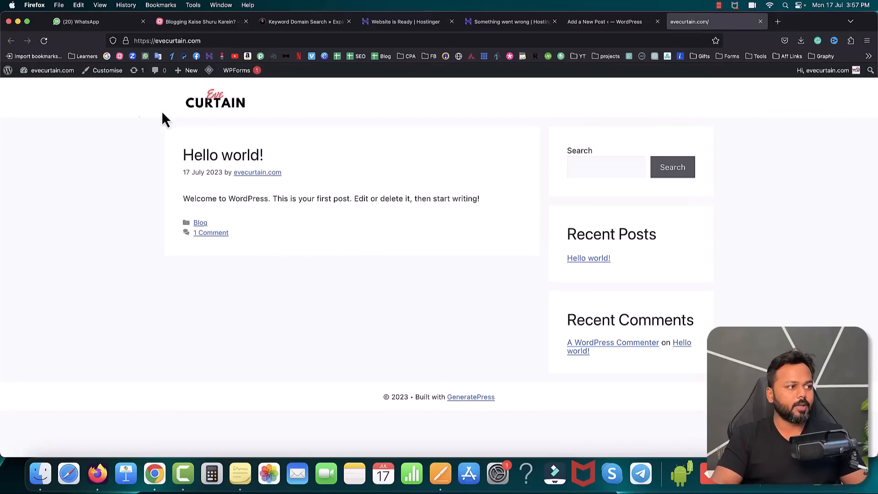
{"action": "left_click", "coordinate": [44, 42]}
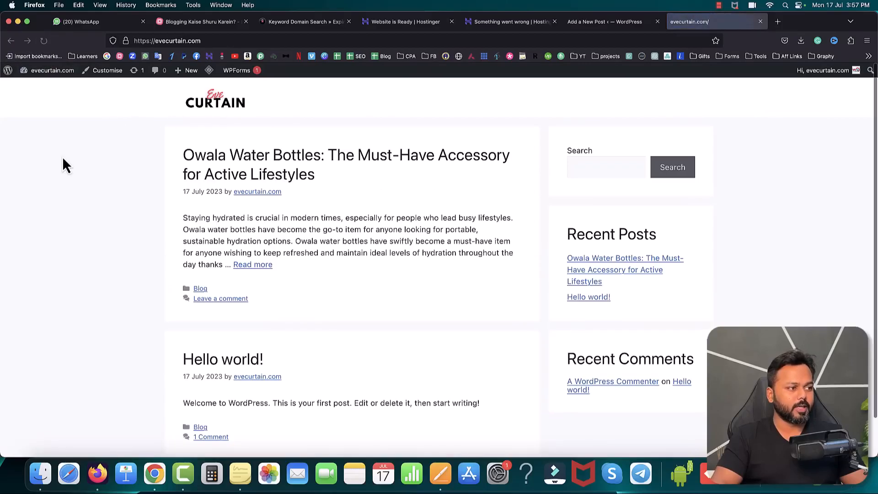
{"action": "left_click_drag", "start_coordinate": [185, 158], "coordinate": [314, 239]}
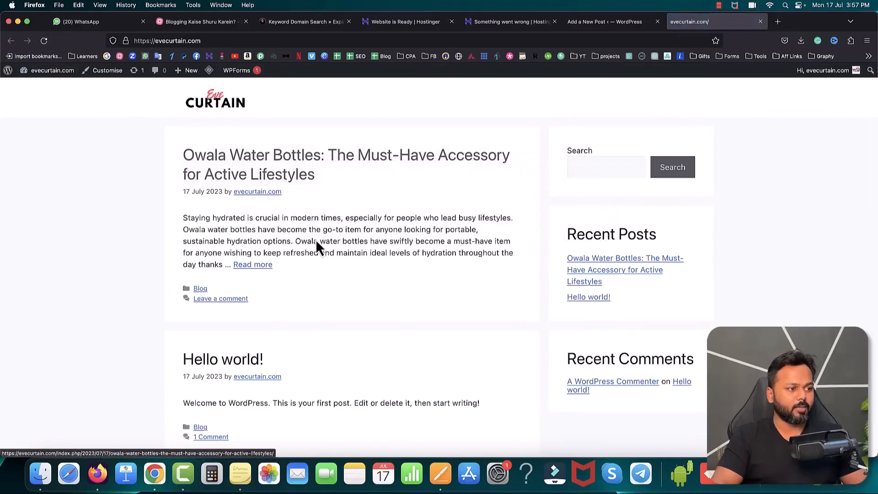
Step: Open the published Owala Water Bottles post on the site and examine its headings, numbered list and closing sections
{"action": "left_click", "coordinate": [274, 161]}
{"action": "scroll", "coordinate": [415, 221], "scroll_direction": "down", "scroll_amount": 5}
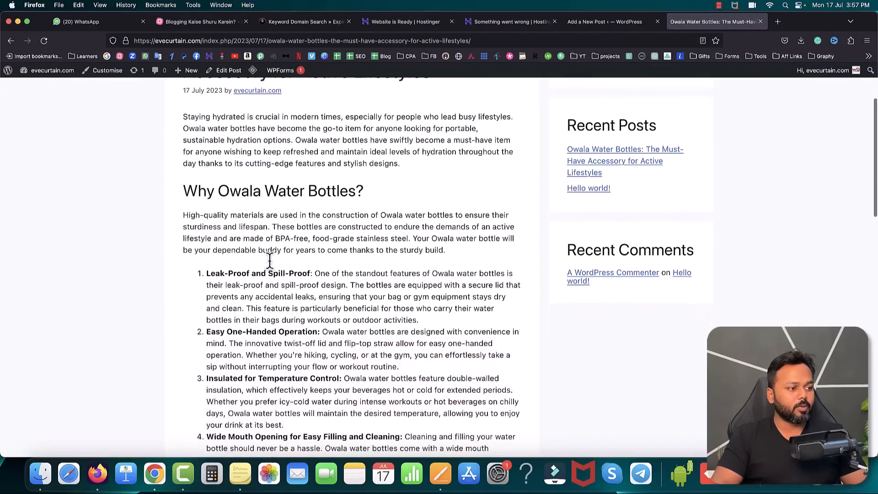
{"action": "scroll", "coordinate": [270, 261], "scroll_direction": "down", "scroll_amount": 10}
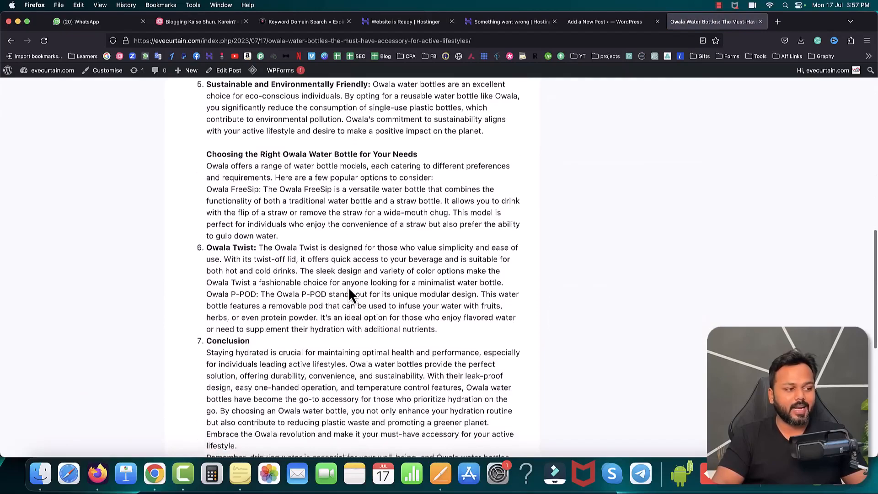
{"action": "scroll", "coordinate": [348, 287], "scroll_direction": "down", "scroll_amount": 4}
{"action": "scroll", "coordinate": [348, 287], "scroll_direction": "up", "scroll_amount": 15}
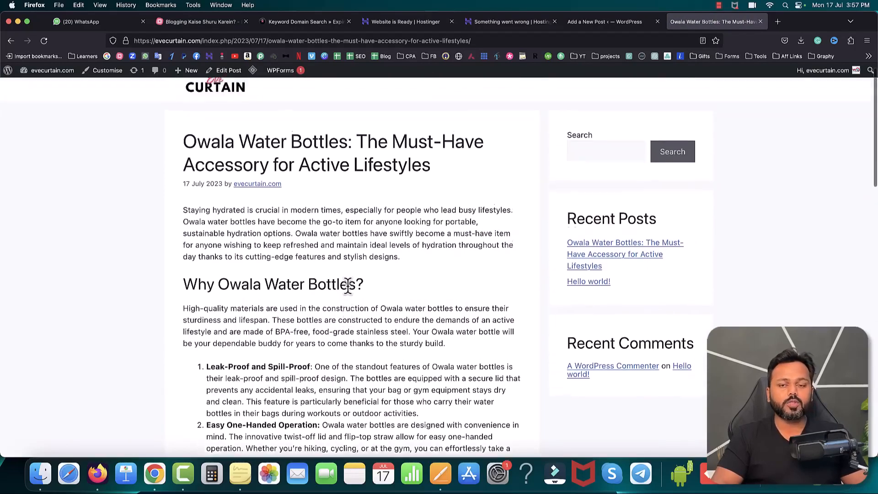
{"action": "scroll", "coordinate": [347, 287], "scroll_direction": "up", "scroll_amount": 2}
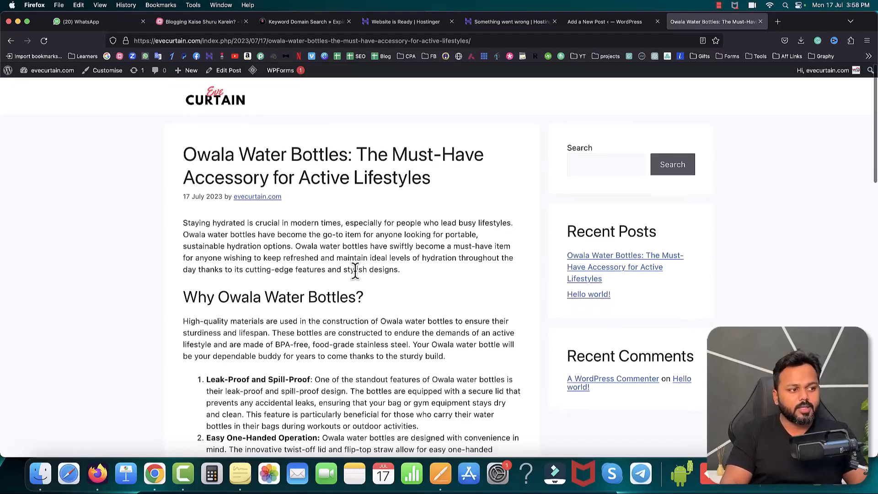
{"action": "scroll", "coordinate": [364, 263], "scroll_direction": "down", "scroll_amount": 3}
{"action": "scroll", "coordinate": [370, 264], "scroll_direction": "down", "scroll_amount": 10}
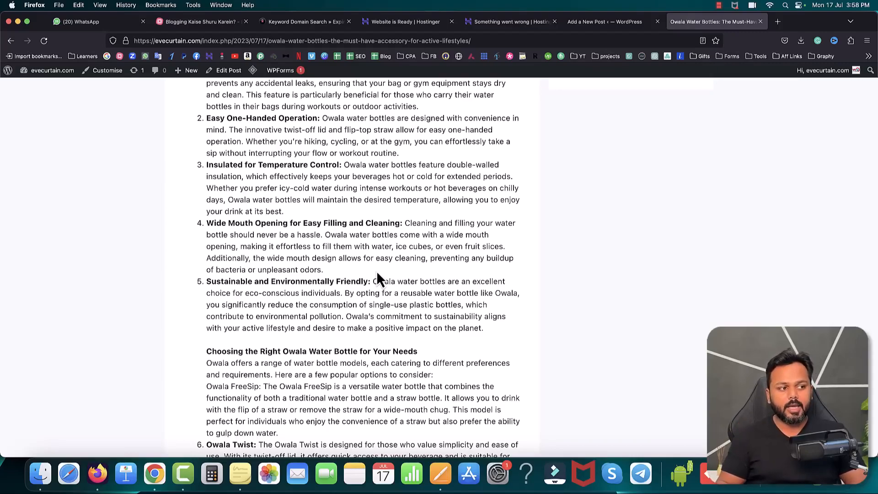
{"action": "scroll", "coordinate": [384, 276], "scroll_direction": "up", "scroll_amount": 5}
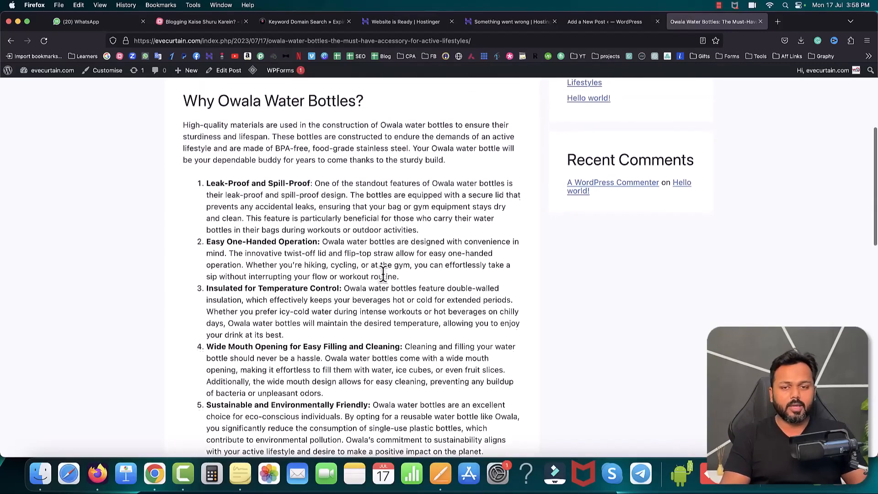
{"action": "scroll", "coordinate": [384, 275], "scroll_direction": "up", "scroll_amount": 6}
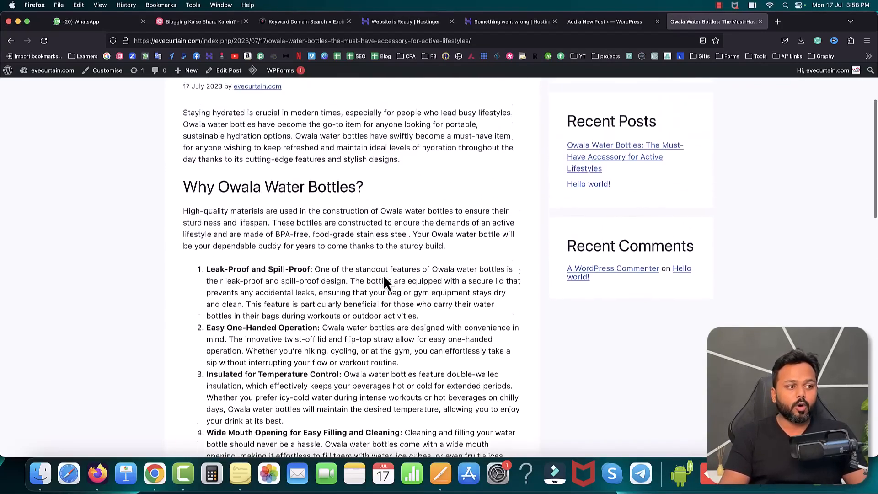
Step: Open freepik.com in a new browser tab, search it for "water bottle" and look through the images
{"action": "left_click", "coordinate": [777, 21]}
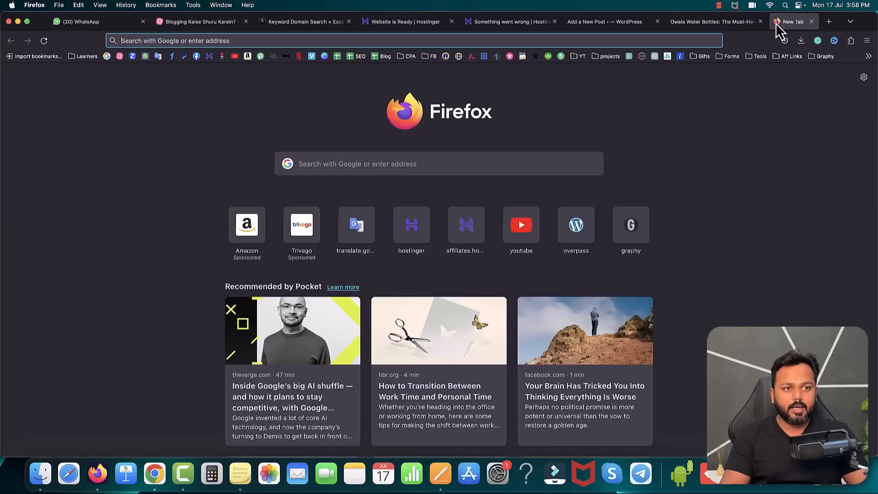
{"action": "type", "text": "freepik.com"}
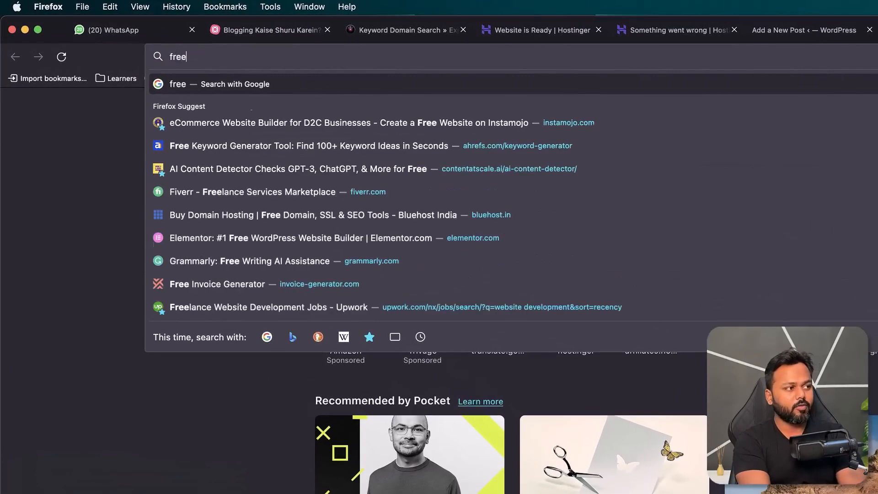
{"action": "key", "text": "Return"}
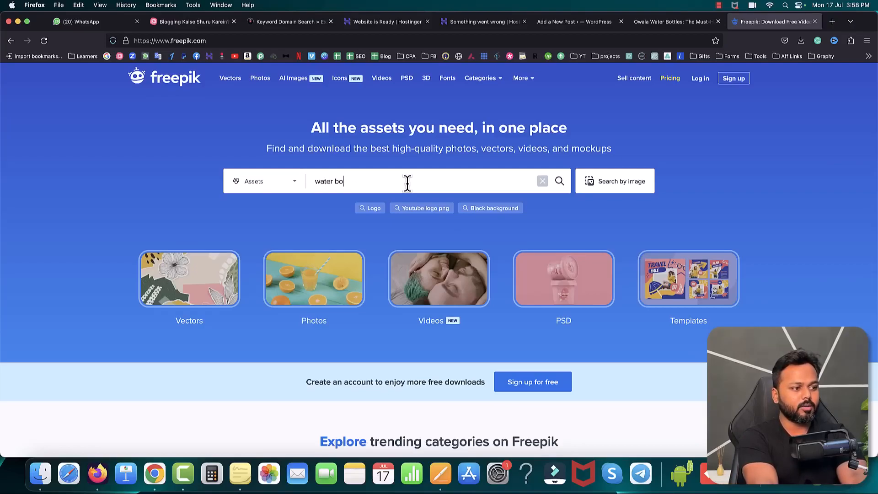
{"action": "key", "text": "Return"}
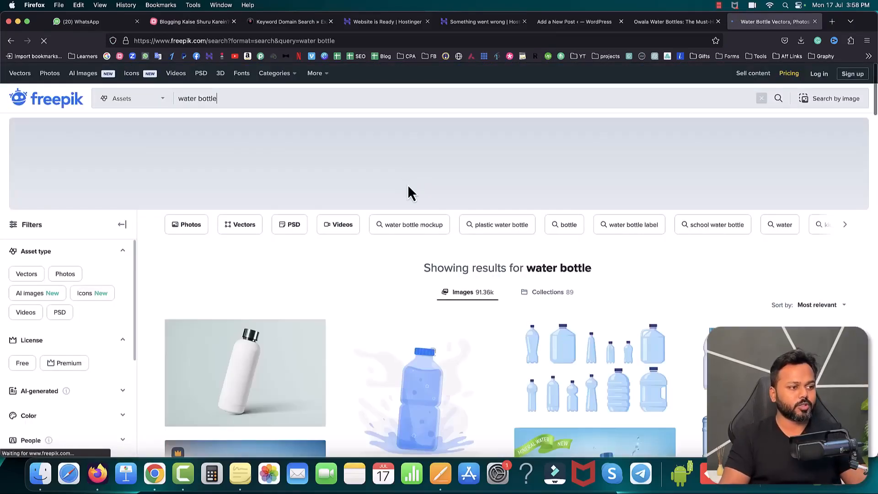
{"action": "scroll", "coordinate": [692, 296], "scroll_direction": "down", "scroll_amount": 5}
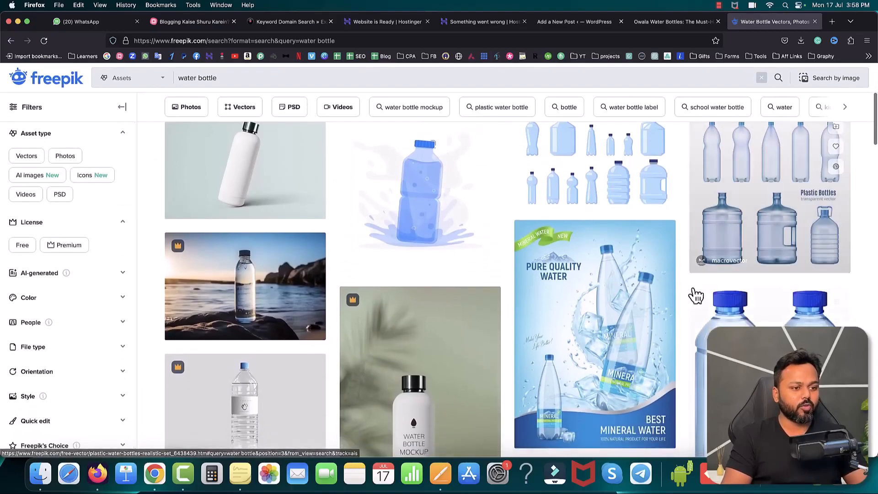
{"action": "scroll", "coordinate": [684, 300], "scroll_direction": "down", "scroll_amount": 2}
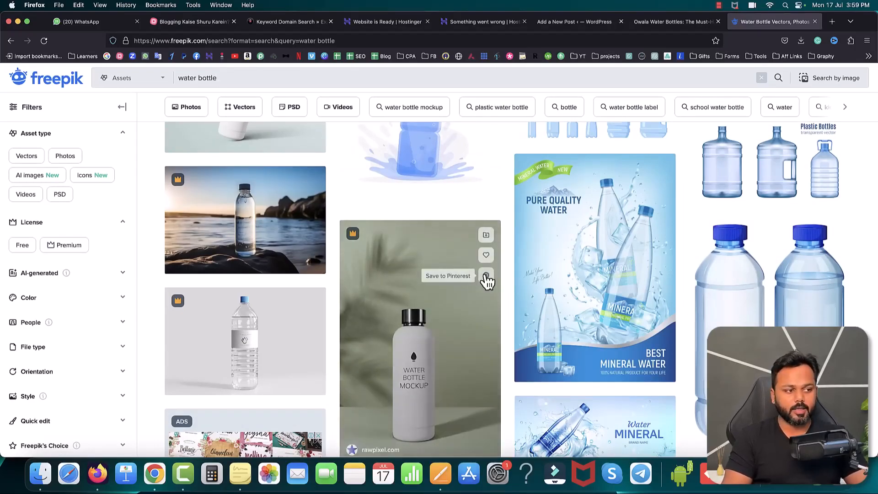
{"action": "scroll", "coordinate": [426, 301], "scroll_direction": "down", "scroll_amount": 2}
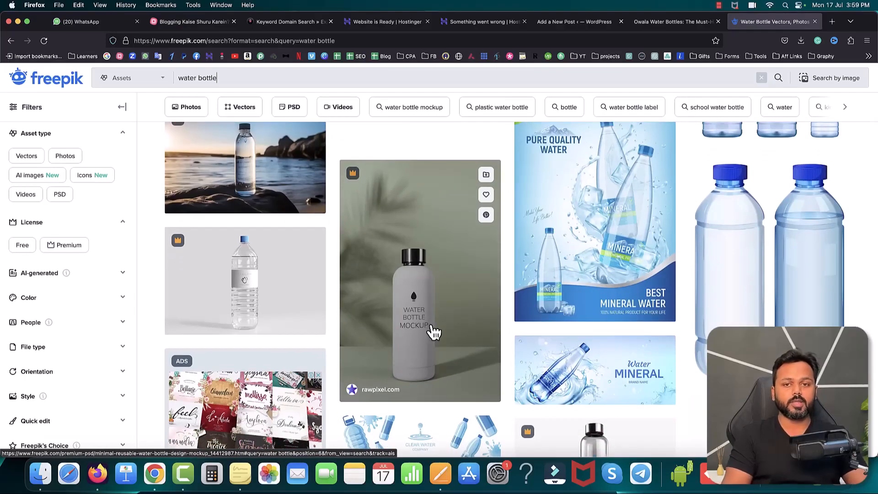
{"action": "scroll", "coordinate": [603, 205], "scroll_direction": "up", "scroll_amount": 2}
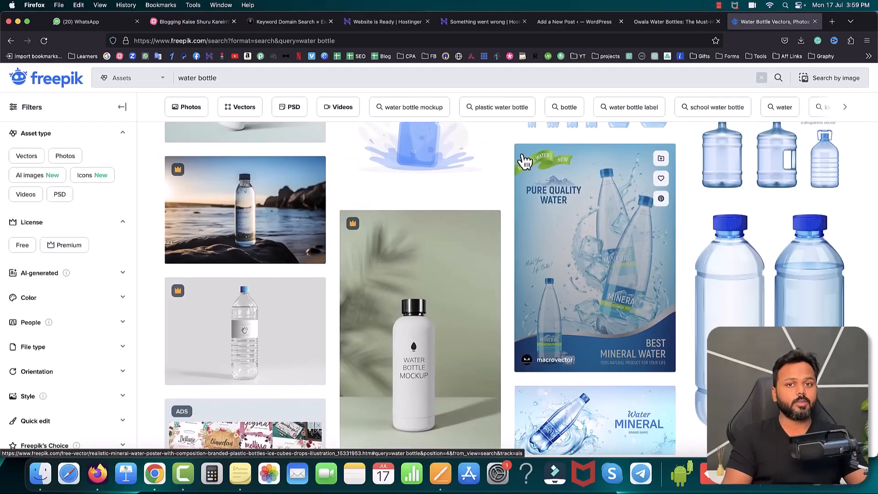
Step: Download the free mineral water bottle ad banner vector to the Desktop and extract its ZIP archive
{"action": "scroll", "coordinate": [549, 183], "scroll_direction": "down", "scroll_amount": 5}
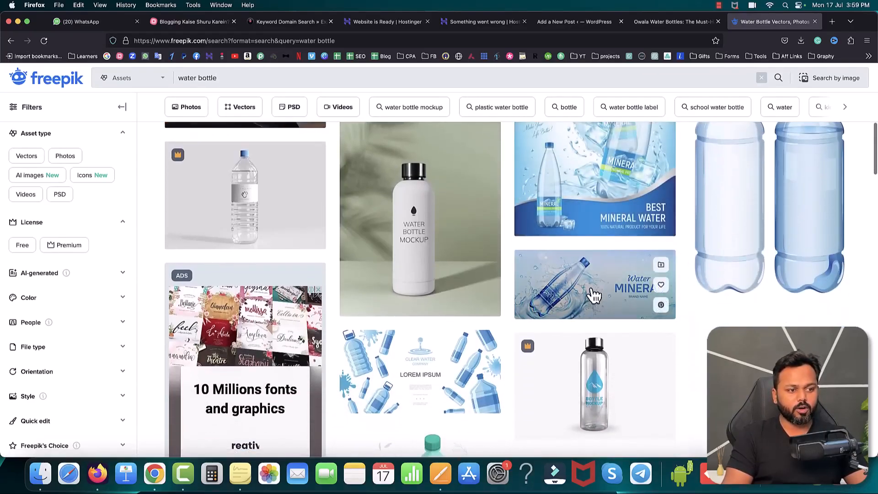
{"action": "left_click", "coordinate": [597, 286]}
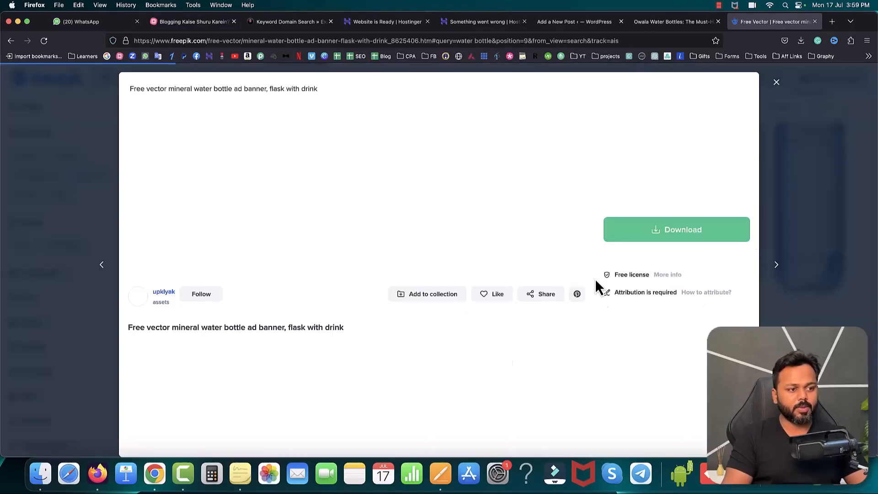
{"action": "left_click", "coordinate": [660, 230]}
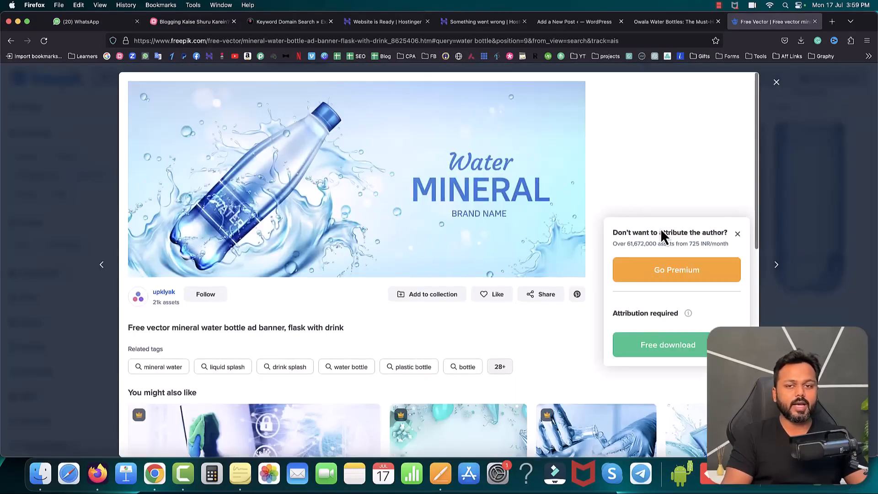
{"action": "left_click", "coordinate": [664, 347]}
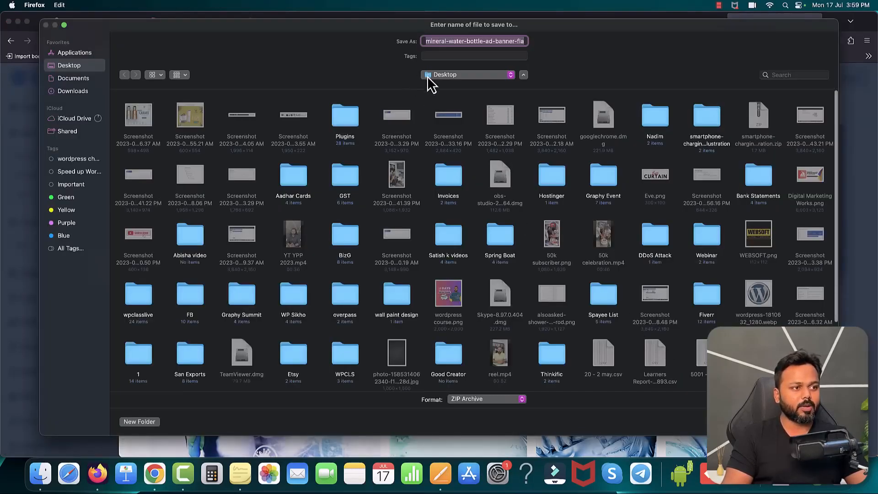
{"action": "key", "text": "Return"}
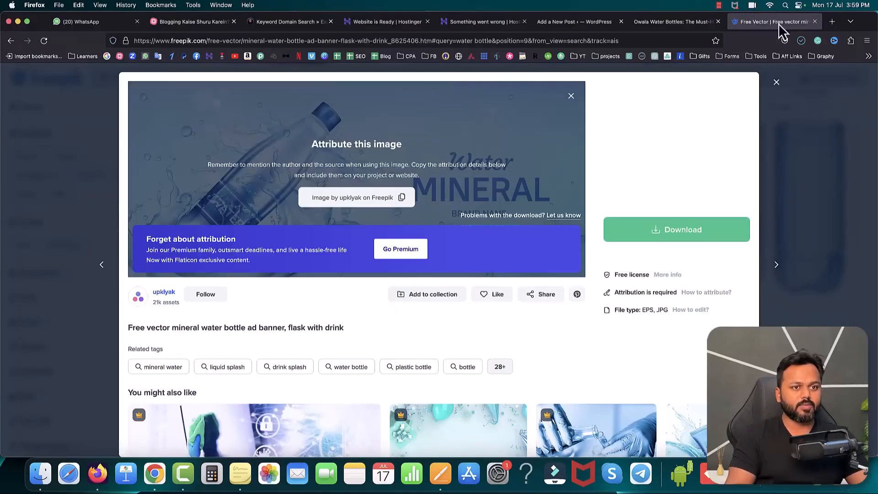
{"action": "left_click", "coordinate": [802, 44]}
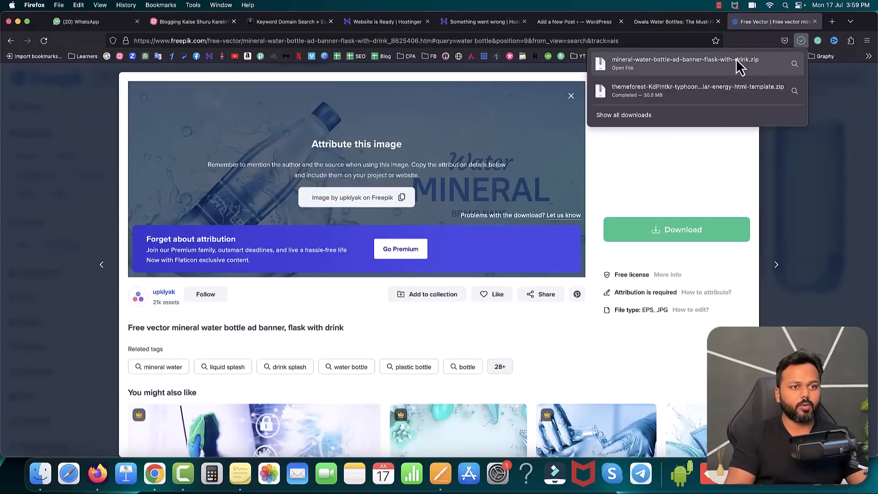
{"action": "left_click", "coordinate": [664, 70]}
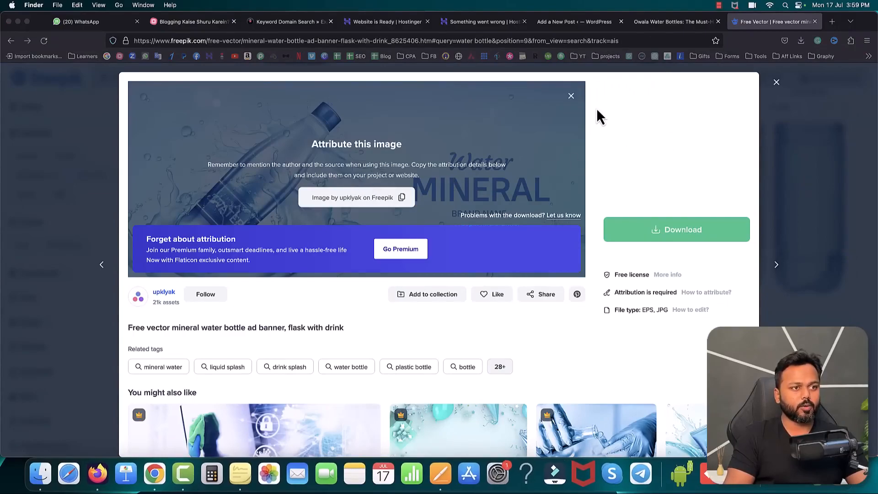
Step: Return to the Owala Water Bottles post editor, close the publish confirmation and open the featured image selection in the post settings
{"action": "left_click", "coordinate": [561, 25]}
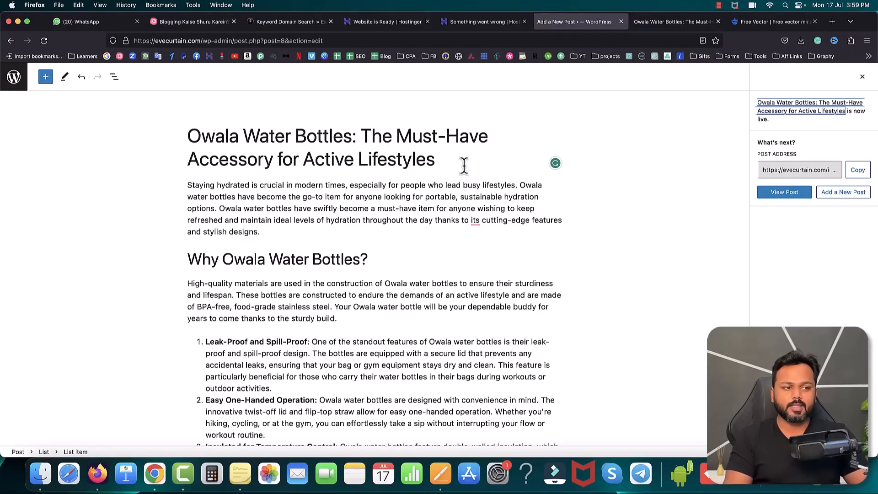
{"action": "left_click", "coordinate": [863, 77]}
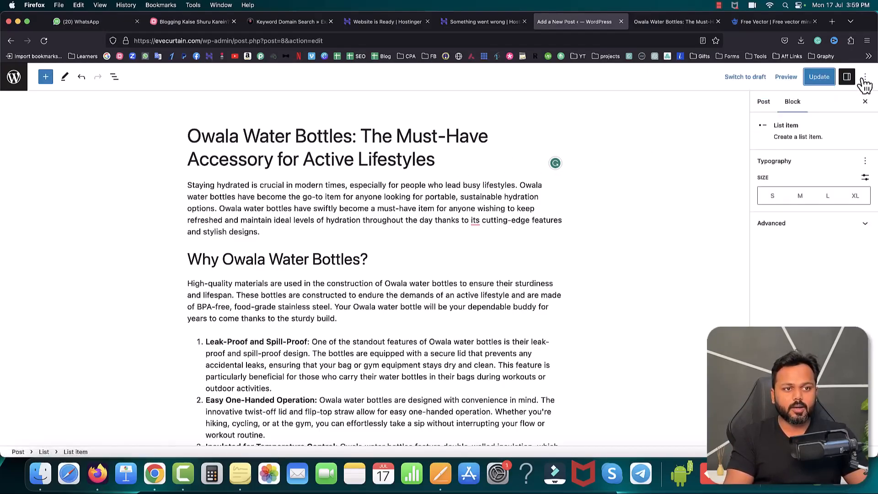
{"action": "left_click", "coordinate": [764, 105]}
{"action": "scroll", "coordinate": [783, 234], "scroll_direction": "down", "scroll_amount": 5}
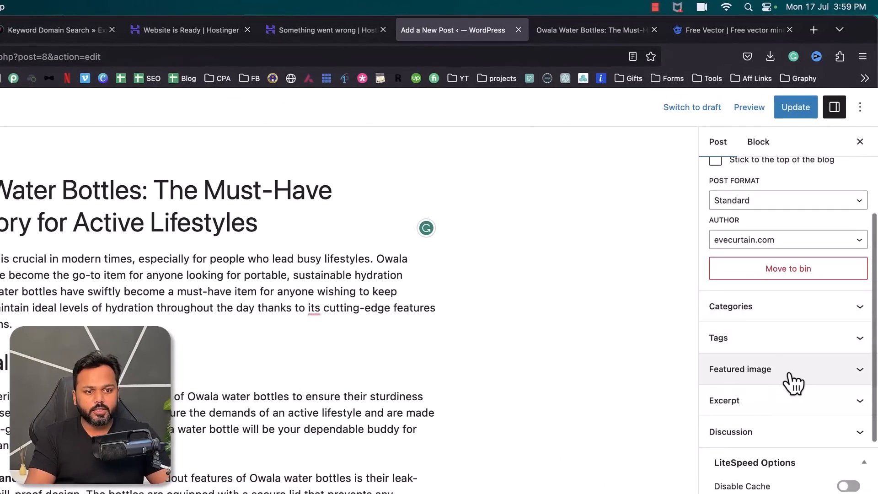
{"action": "left_click", "coordinate": [793, 373]}
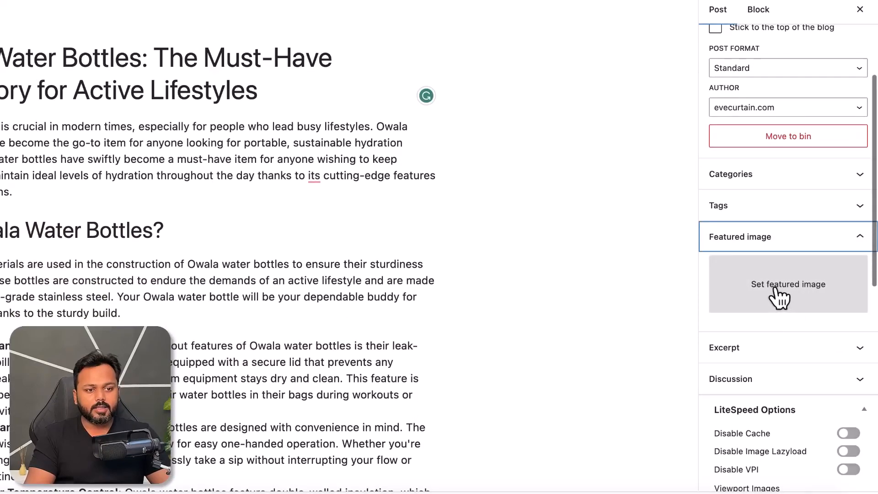
{"action": "left_click", "coordinate": [780, 296]}
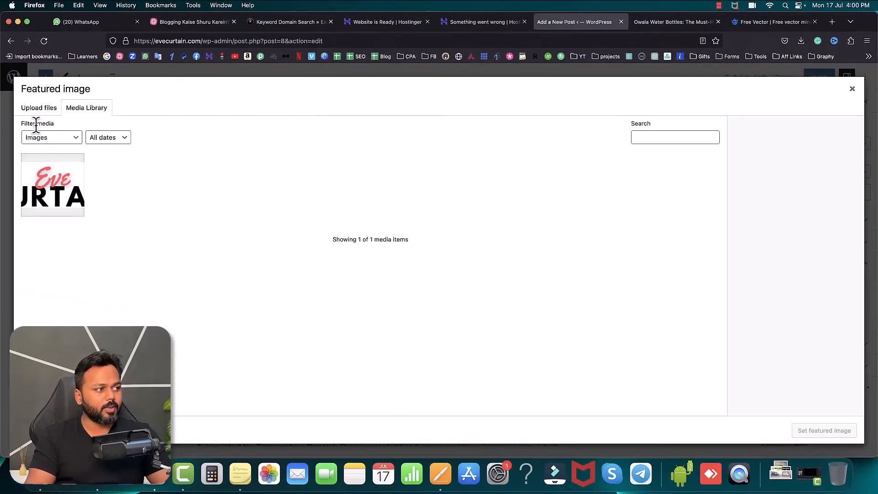
Step: Upload 2565.jpg from the extracted mineral water bottle folder as the featured image and update the post
{"action": "left_click", "coordinate": [38, 110]}
{"action": "left_click", "coordinate": [430, 261]}
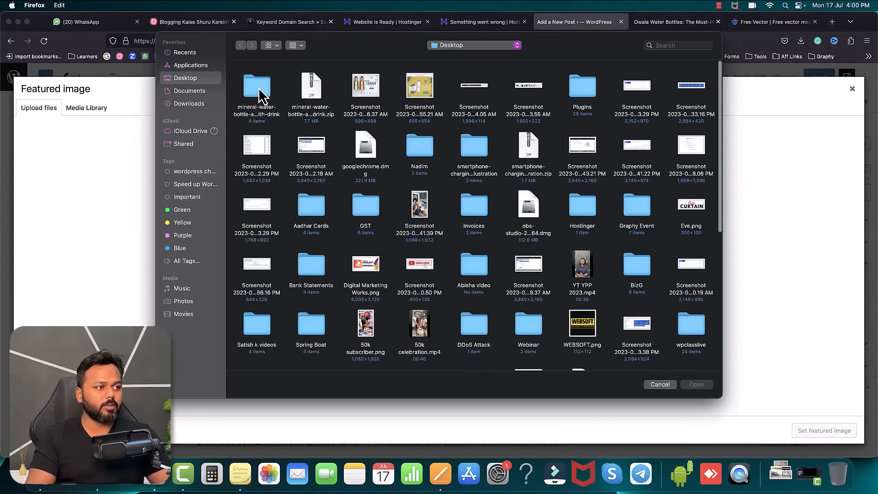
{"action": "double_click", "coordinate": [259, 88]}
{"action": "double_click", "coordinate": [305, 89]}
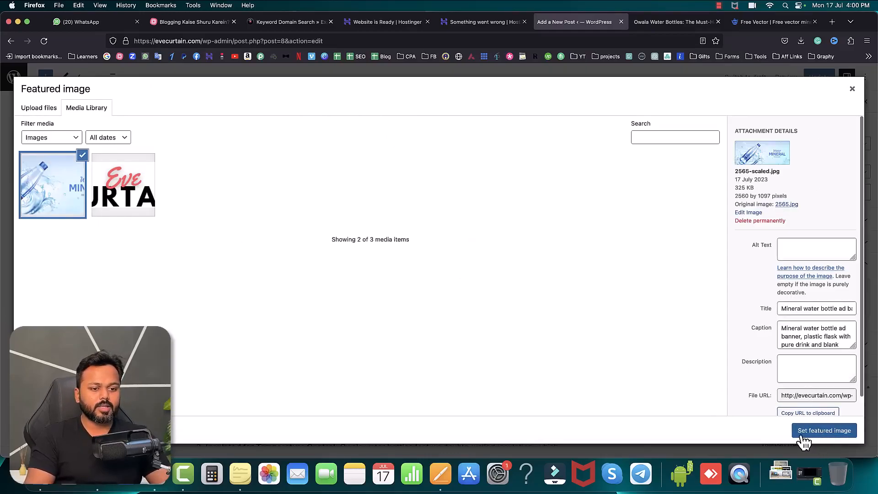
{"action": "left_click", "coordinate": [804, 440]}
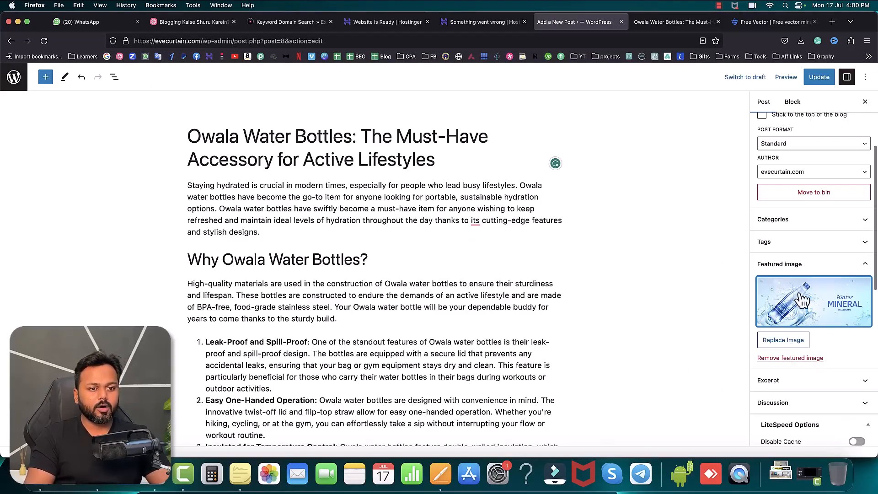
{"action": "left_click", "coordinate": [818, 77]}
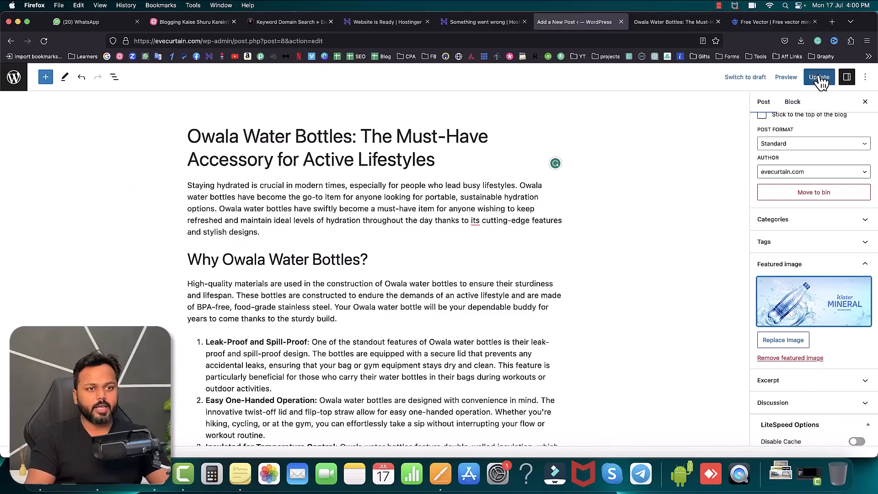
Step: Check the featured image on the evecurtain.com home page and inside the reloaded Owala Water Bottles post
{"action": "left_click", "coordinate": [666, 23]}
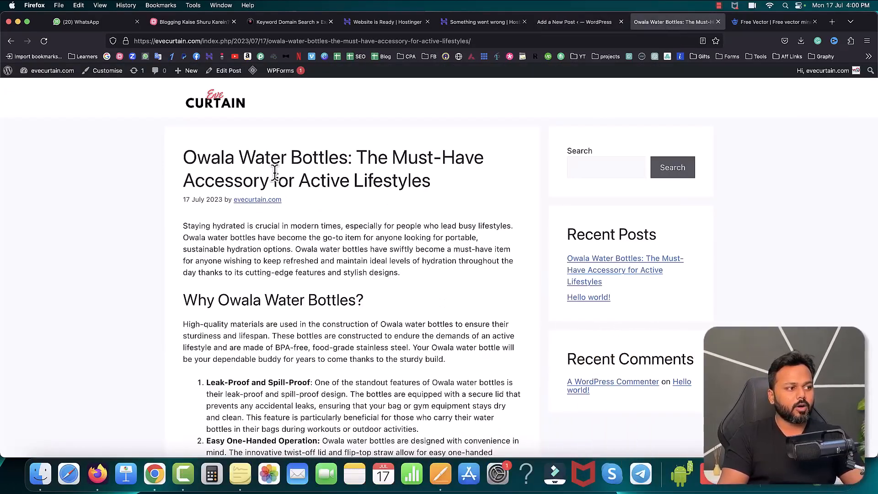
{"action": "key", "text": "super+r"}
{"action": "left_click", "coordinate": [228, 115]}
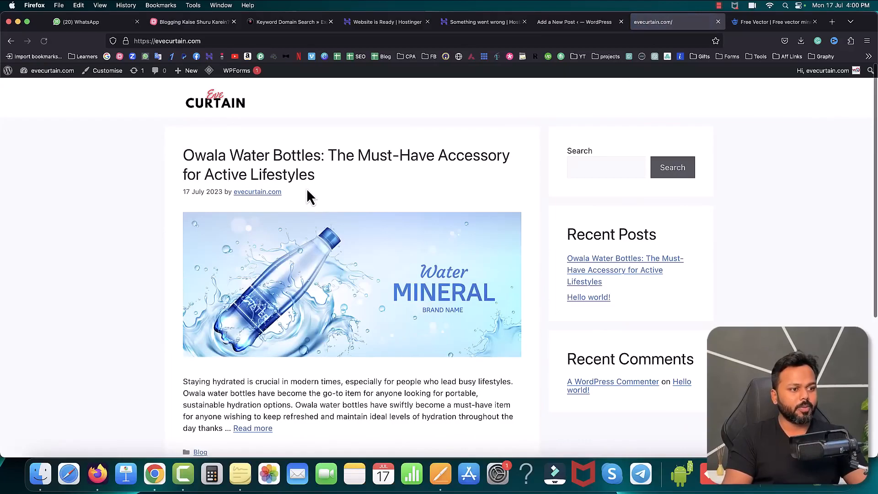
{"action": "scroll", "coordinate": [432, 194], "scroll_direction": "down", "scroll_amount": 2}
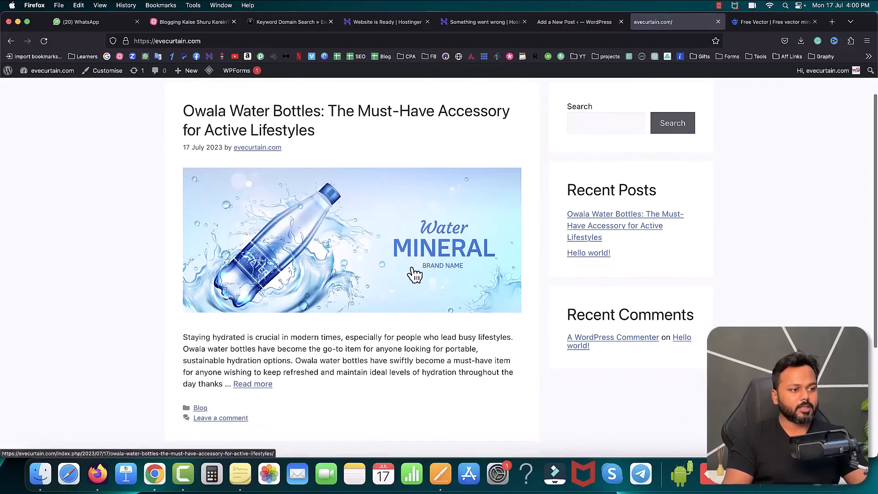
{"action": "left_click", "coordinate": [323, 250]}
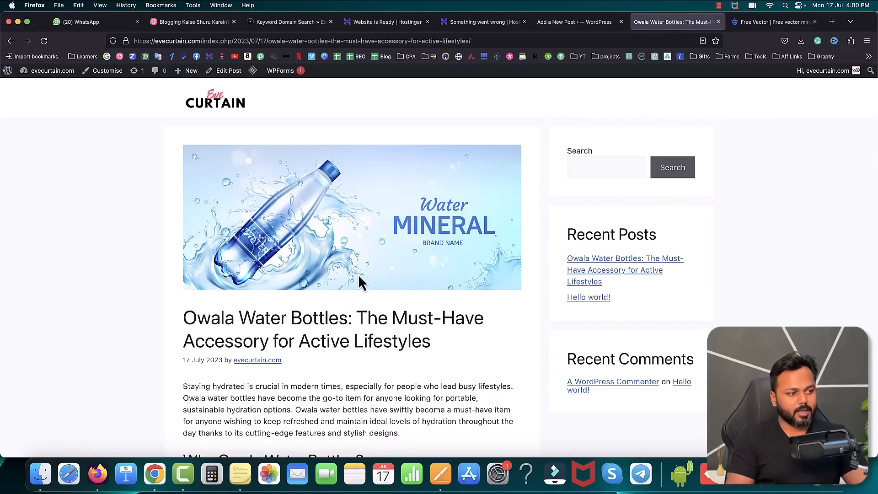
{"action": "scroll", "coordinate": [358, 274], "scroll_direction": "down", "scroll_amount": 5}
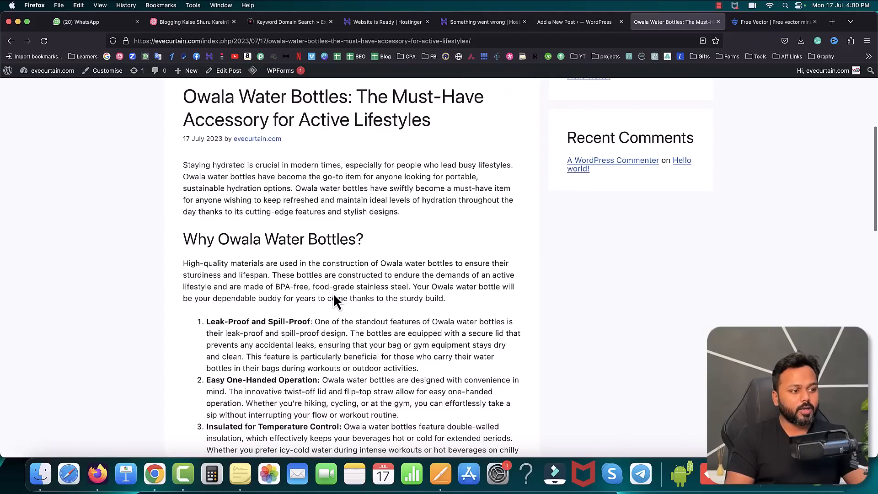
{"action": "scroll", "coordinate": [333, 292], "scroll_direction": "down", "scroll_amount": 2}
Step: Download the free Freepik vector of a mineral natural water bottle in a water splash to the Desktop and extract its ZIP archive
{"action": "left_click", "coordinate": [778, 22]}
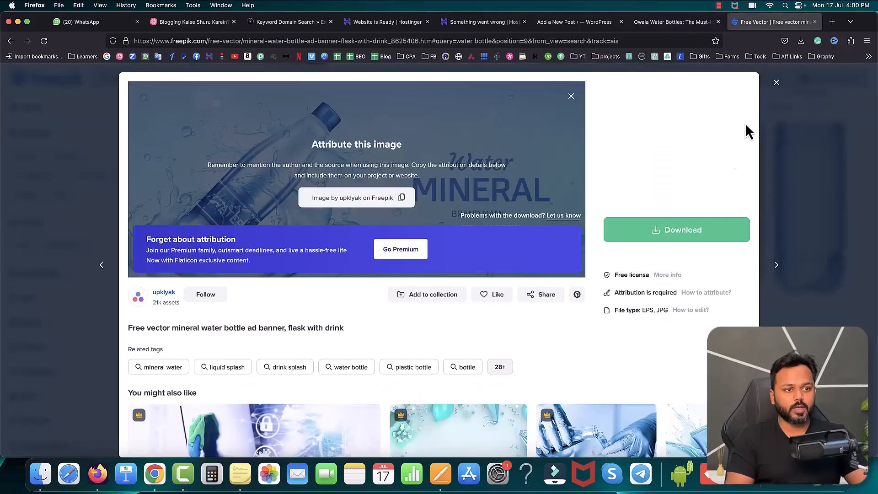
{"action": "left_click", "coordinate": [776, 83]}
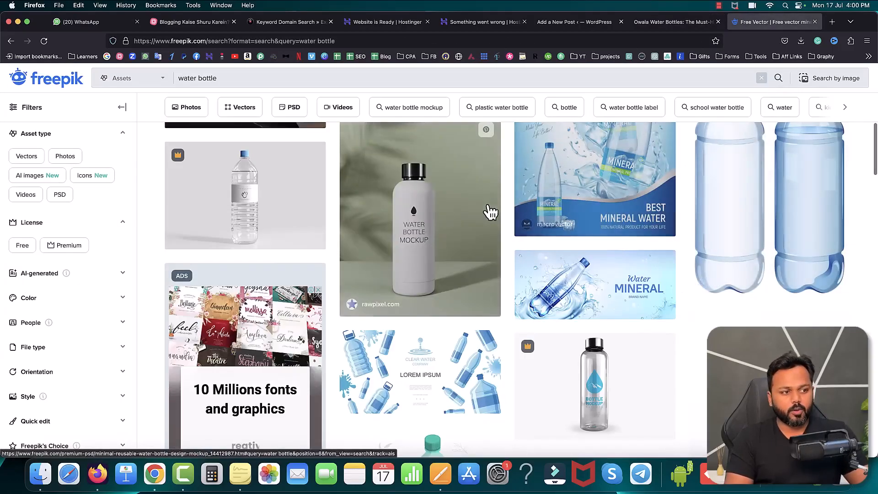
{"action": "scroll", "coordinate": [491, 212], "scroll_direction": "down", "scroll_amount": 5}
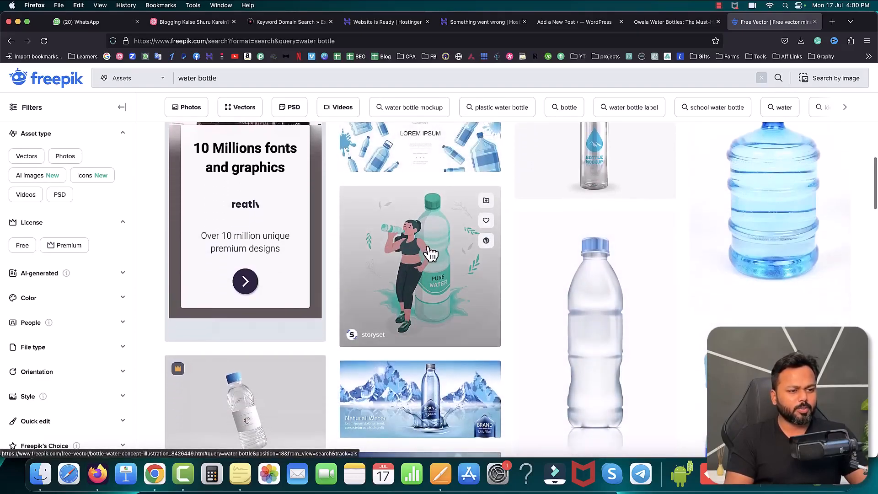
{"action": "scroll", "coordinate": [430, 253], "scroll_direction": "down", "scroll_amount": 4}
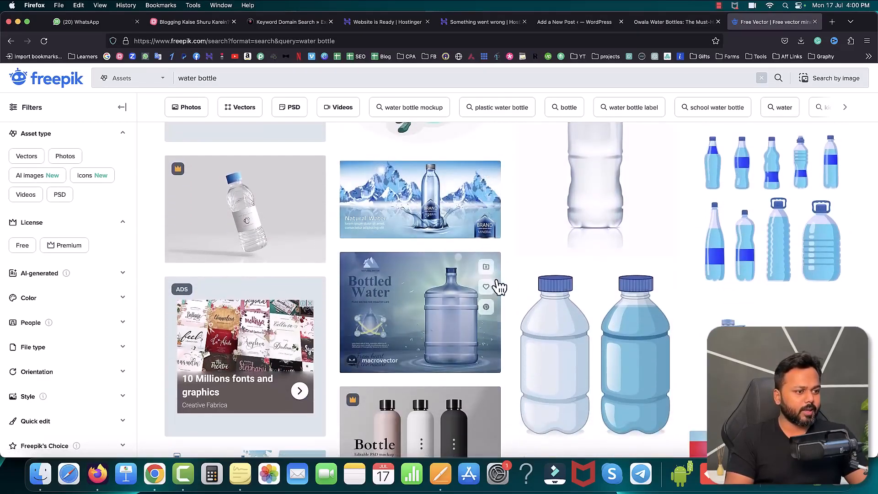
{"action": "left_click", "coordinate": [410, 210]}
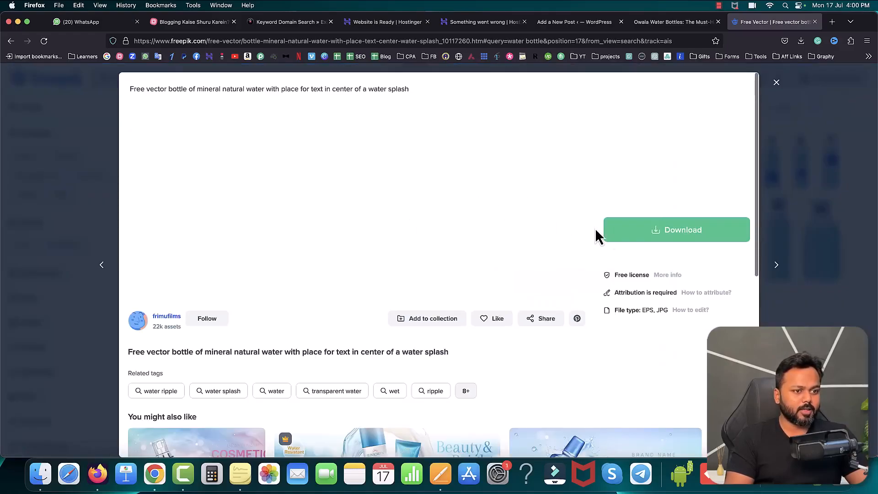
{"action": "left_click", "coordinate": [658, 237]}
{"action": "left_click", "coordinate": [668, 348]}
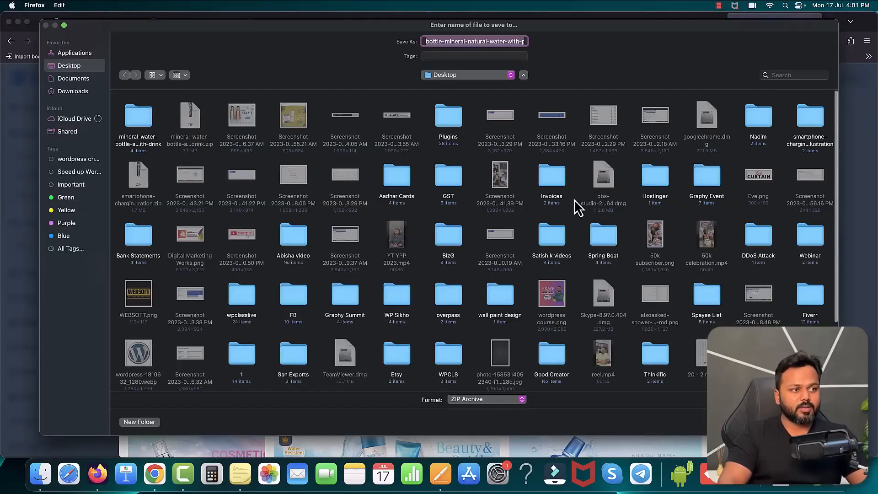
{"action": "key", "text": "Return"}
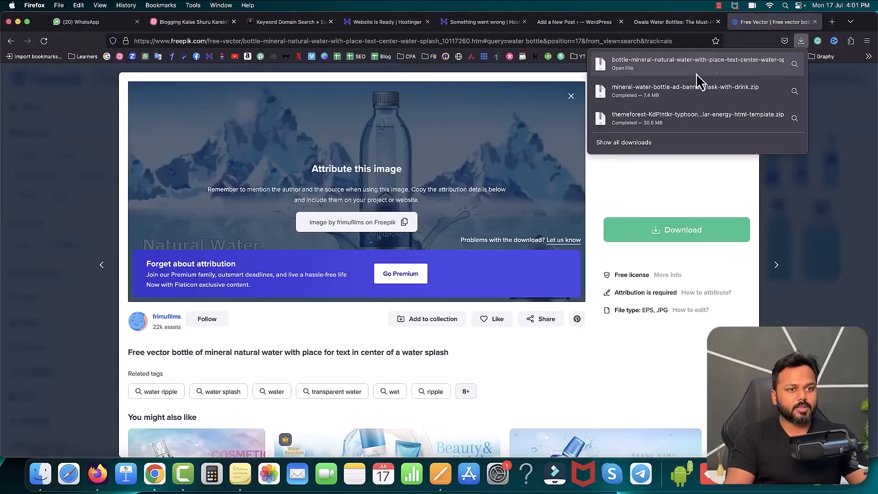
{"action": "left_click", "coordinate": [685, 67]}
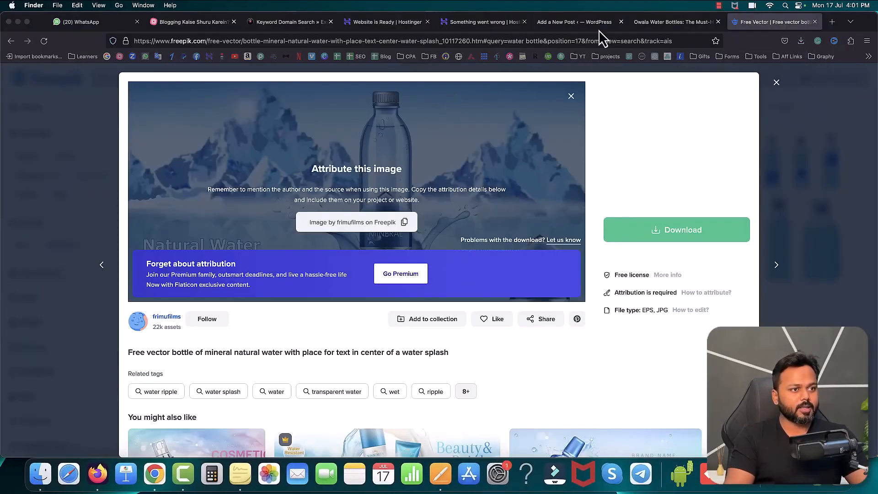
Step: Return to the post editor and insert an Image block below the introductory paragraph of the Why Owala Water Bottles? section
{"action": "left_click", "coordinate": [578, 21]}
{"action": "scroll", "coordinate": [440, 263], "scroll_direction": "down", "scroll_amount": 2}
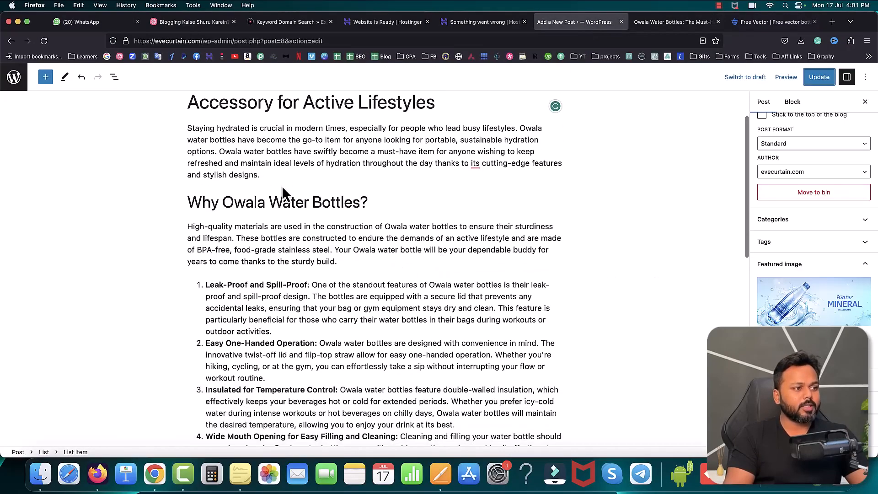
{"action": "scroll", "coordinate": [350, 302], "scroll_direction": "down", "scroll_amount": 2}
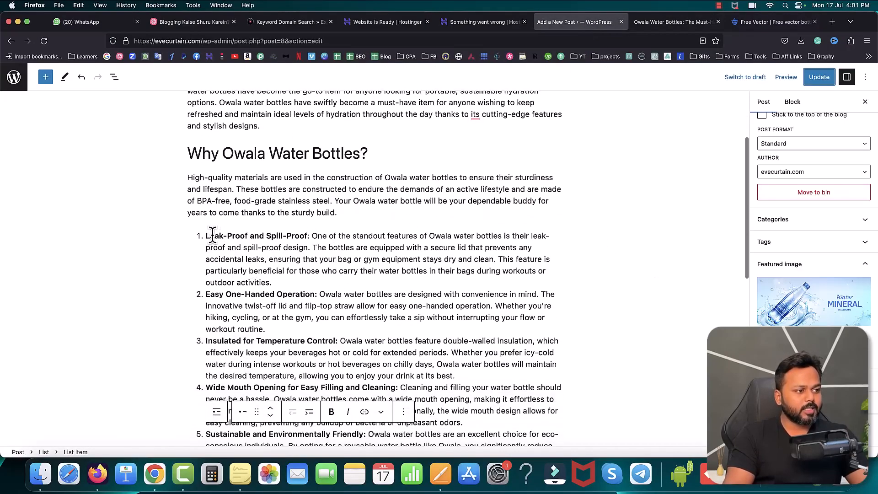
{"action": "left_click", "coordinate": [274, 281]}
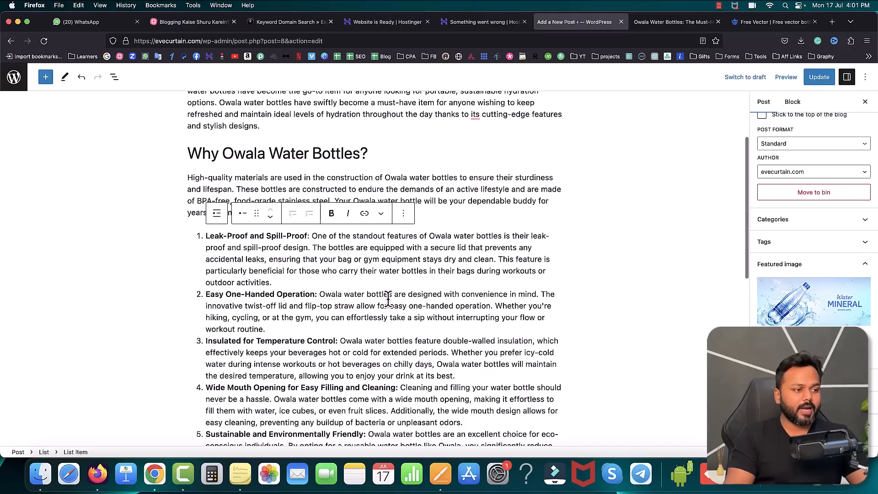
{"action": "left_click", "coordinate": [368, 207]}
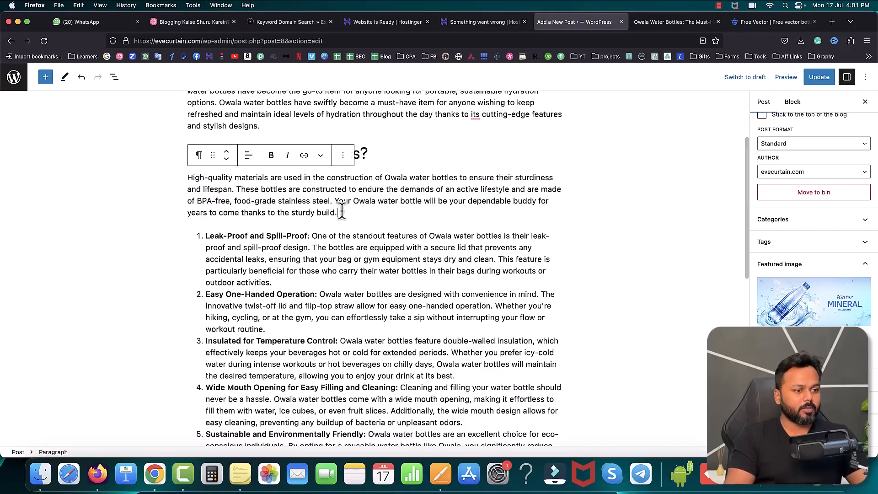
{"action": "key", "text": "Return"}
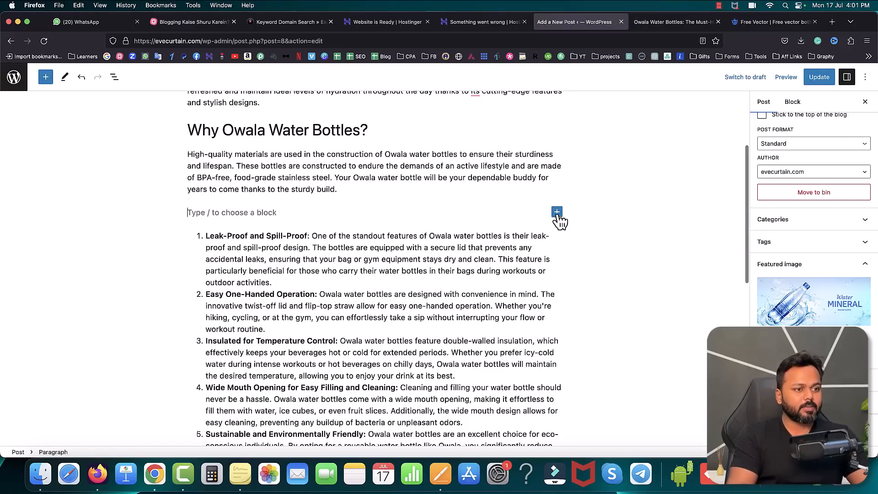
{"action": "left_click", "coordinate": [557, 212]}
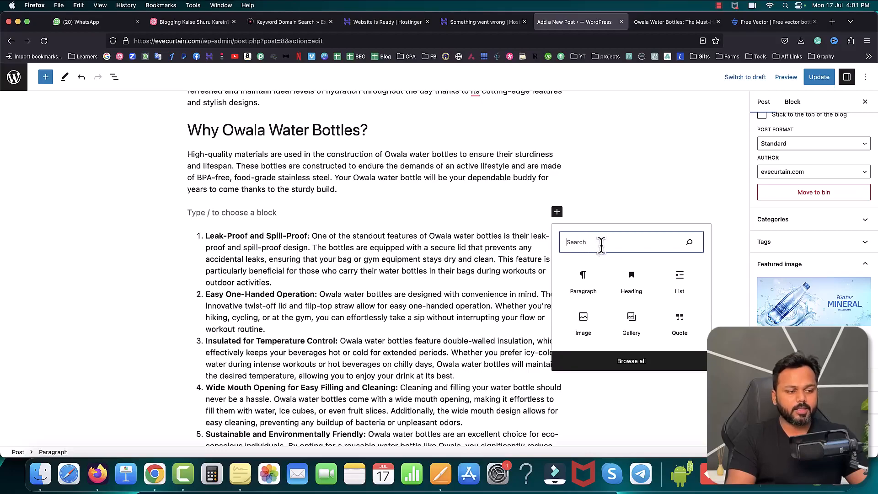
{"action": "left_click", "coordinate": [583, 323]}
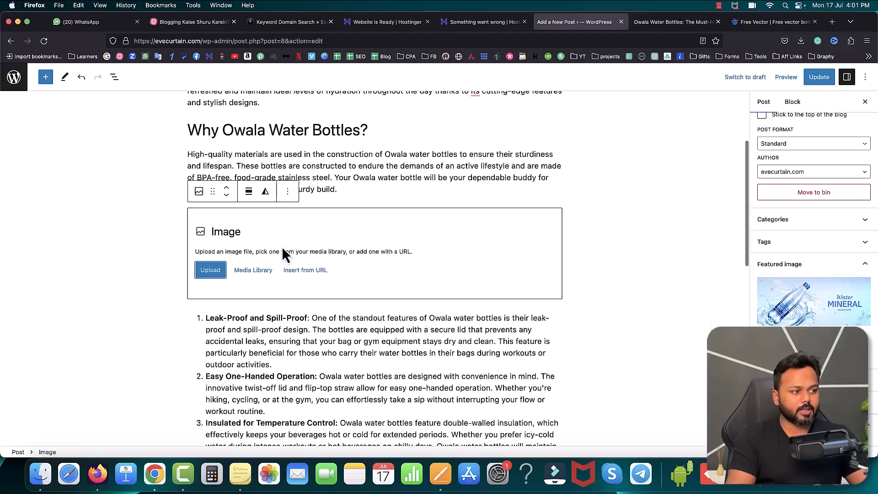
Step: Upload 18030439.jpg from the extracted natural water bottle folder on the Desktop into the image block and update the post
{"action": "left_click", "coordinate": [210, 270]}
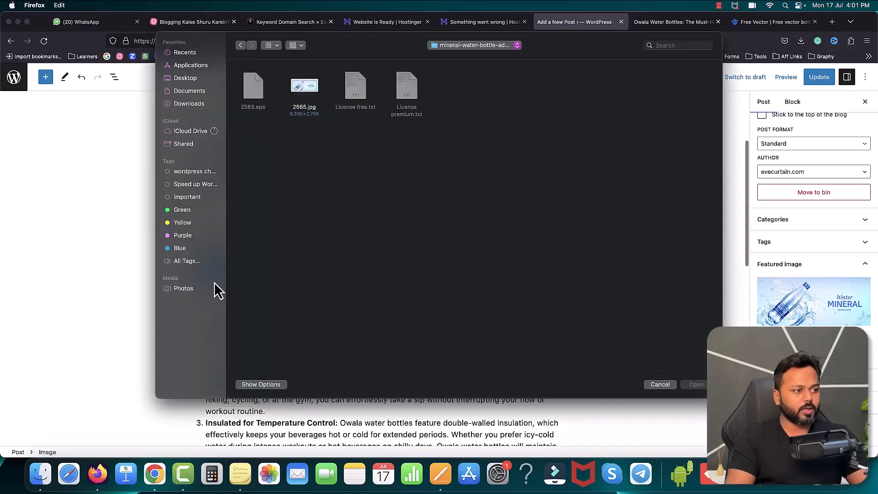
{"action": "left_click", "coordinate": [480, 45]}
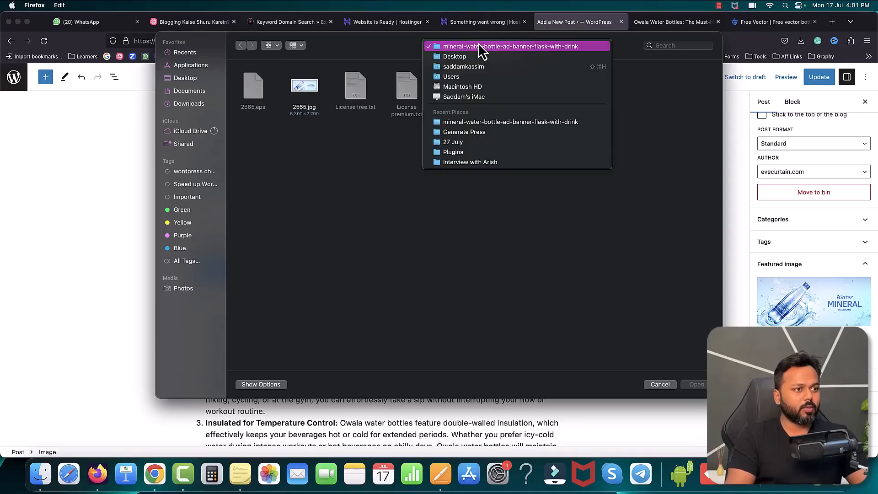
{"action": "left_click", "coordinate": [458, 57]}
{"action": "double_click", "coordinate": [267, 98]}
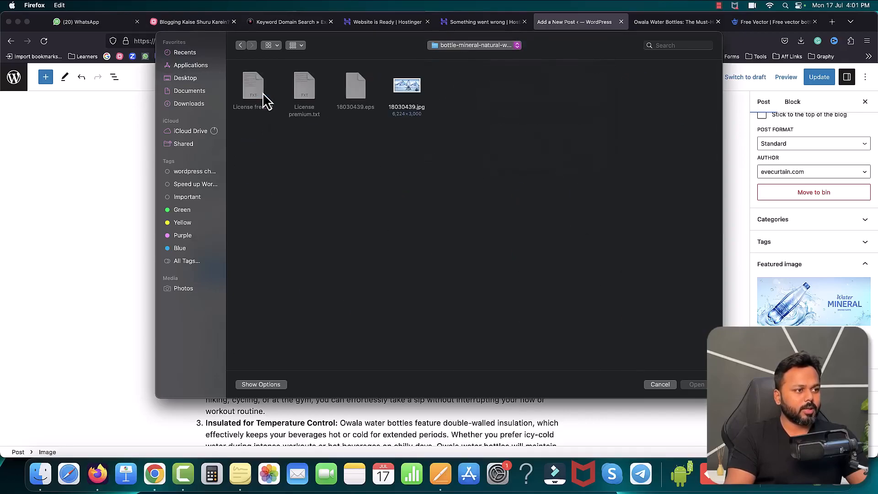
{"action": "double_click", "coordinate": [409, 92]}
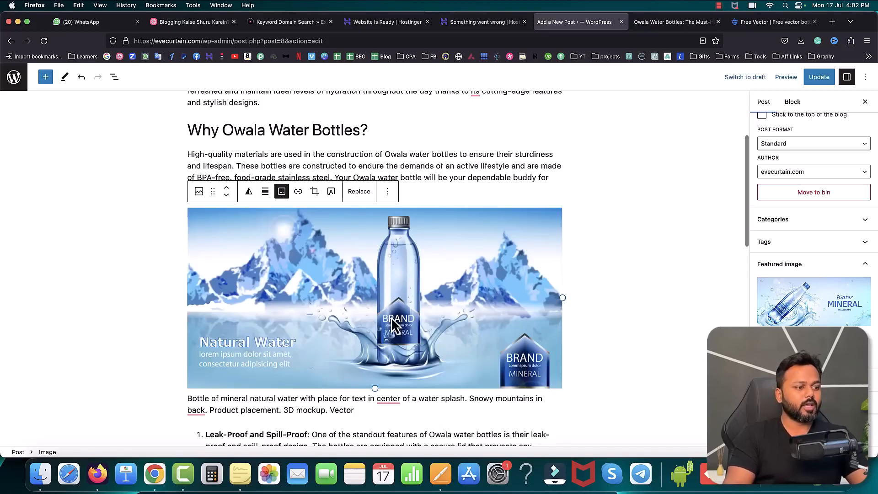
{"action": "left_click", "coordinate": [829, 82]}
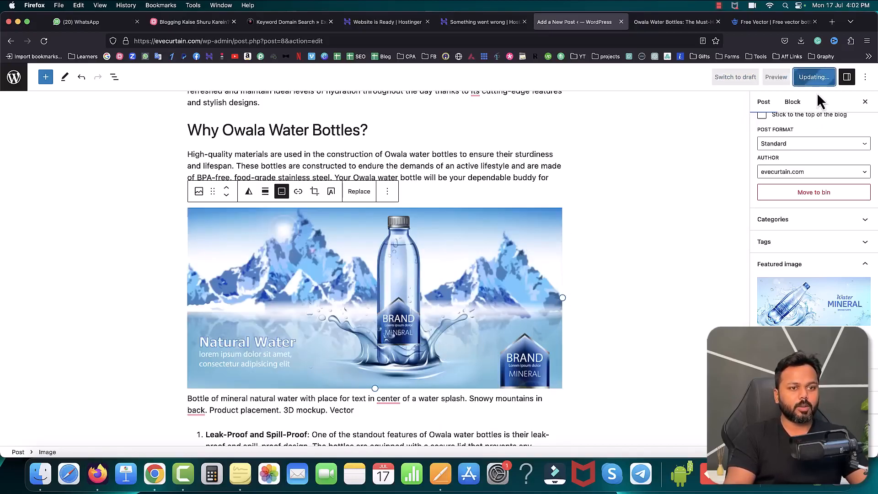
Step: Reload the published Owala Water Bottles post and check the in-content image, its caption and the overall layout
{"action": "left_click", "coordinate": [687, 23]}
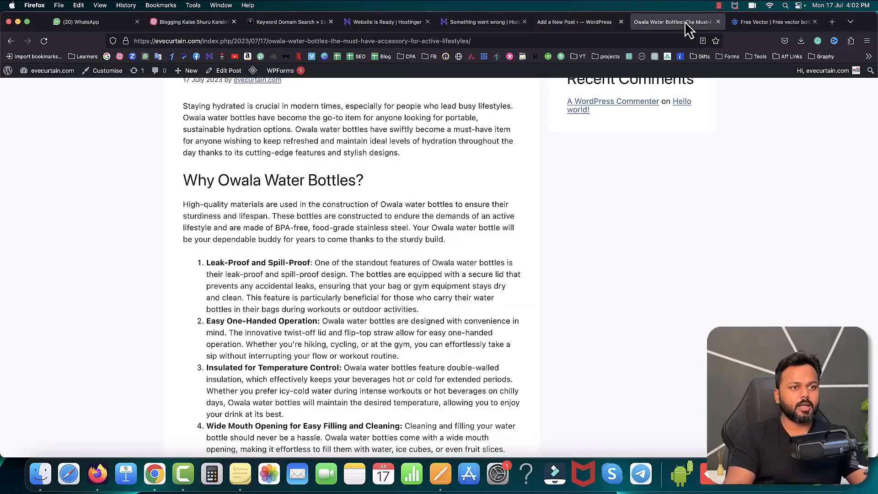
{"action": "left_click", "coordinate": [44, 41]}
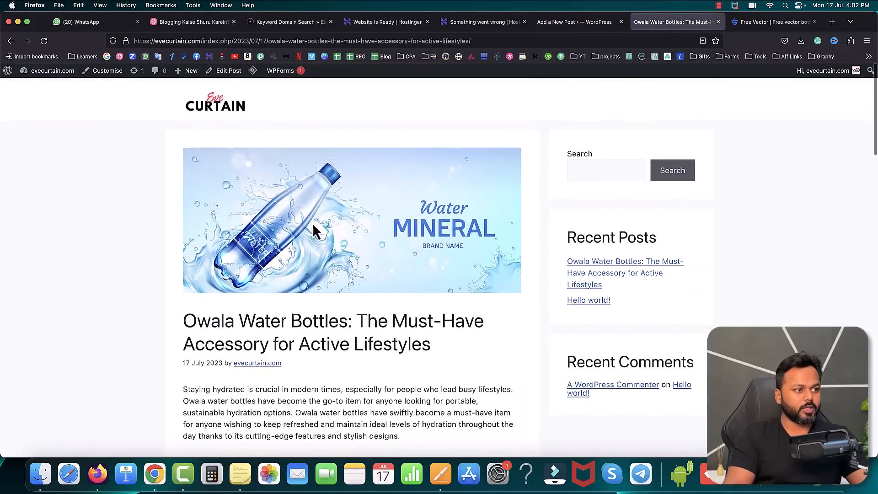
{"action": "scroll", "coordinate": [340, 216], "scroll_direction": "down", "scroll_amount": 5}
{"action": "scroll", "coordinate": [340, 220], "scroll_direction": "down", "scroll_amount": 3}
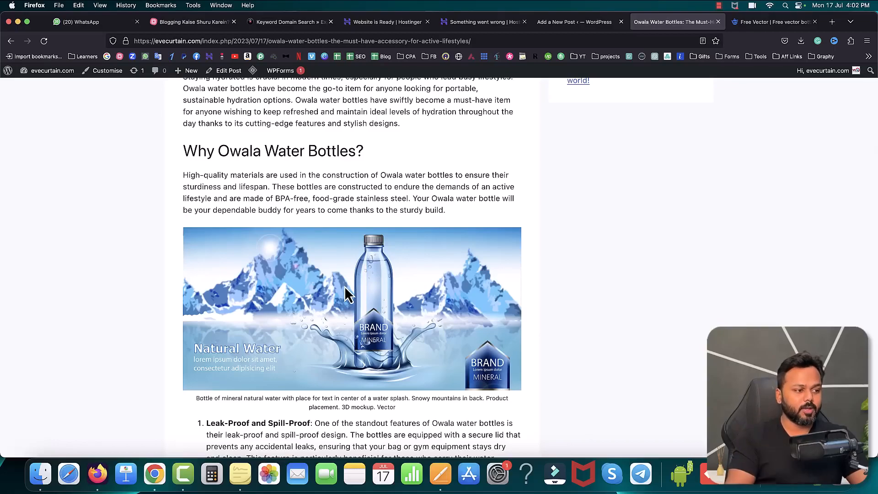
{"action": "scroll", "coordinate": [413, 320], "scroll_direction": "down", "scroll_amount": 10}
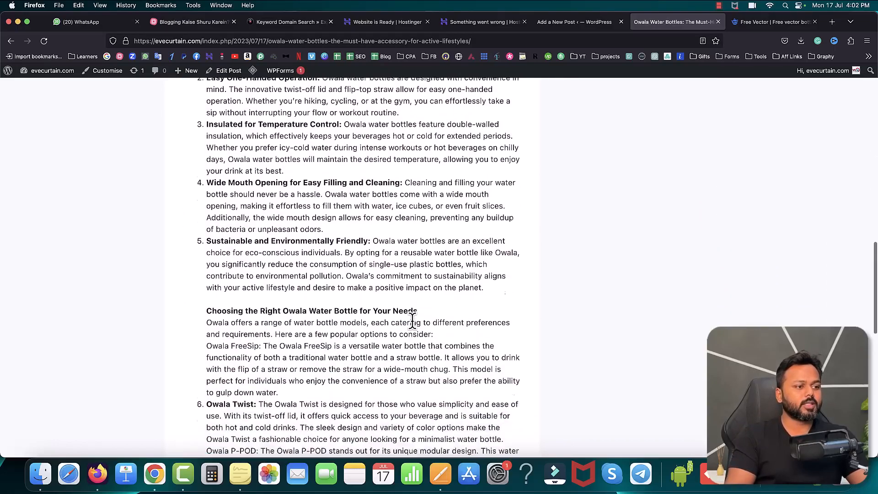
{"action": "scroll", "coordinate": [413, 320], "scroll_direction": "down", "scroll_amount": 4}
{"action": "scroll", "coordinate": [413, 320], "scroll_direction": "up", "scroll_amount": 10}
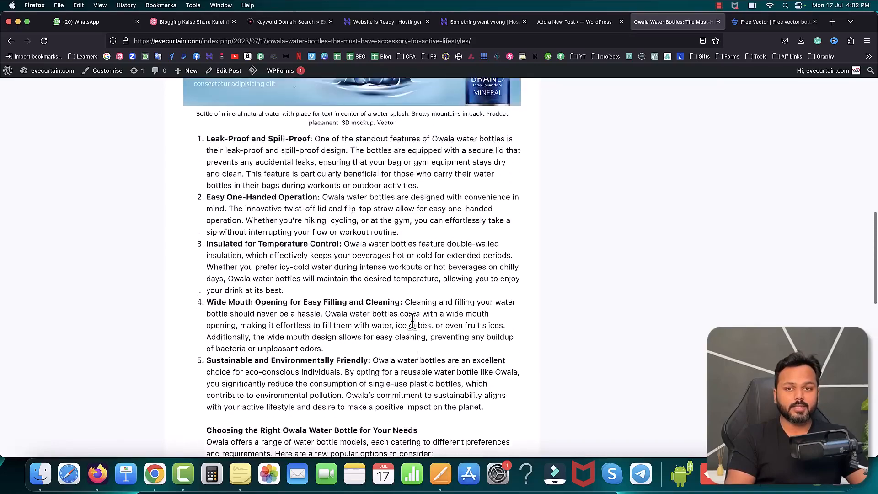
{"action": "scroll", "coordinate": [412, 320], "scroll_direction": "up", "scroll_amount": 10}
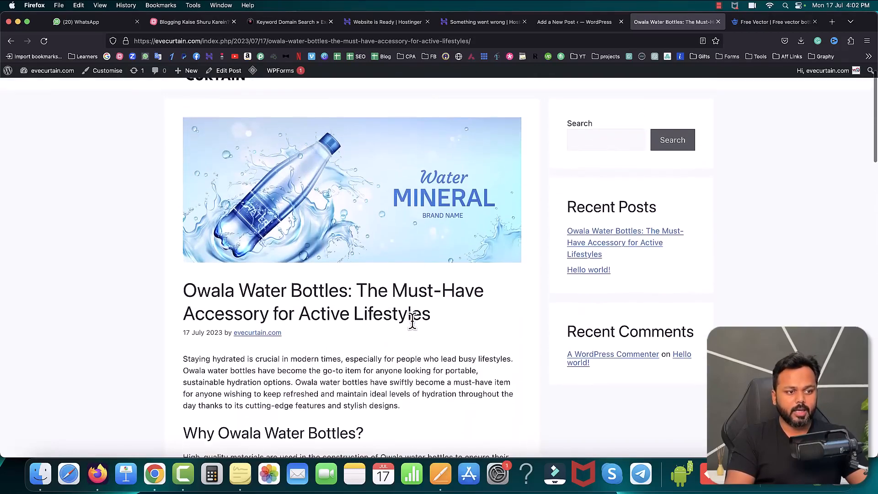